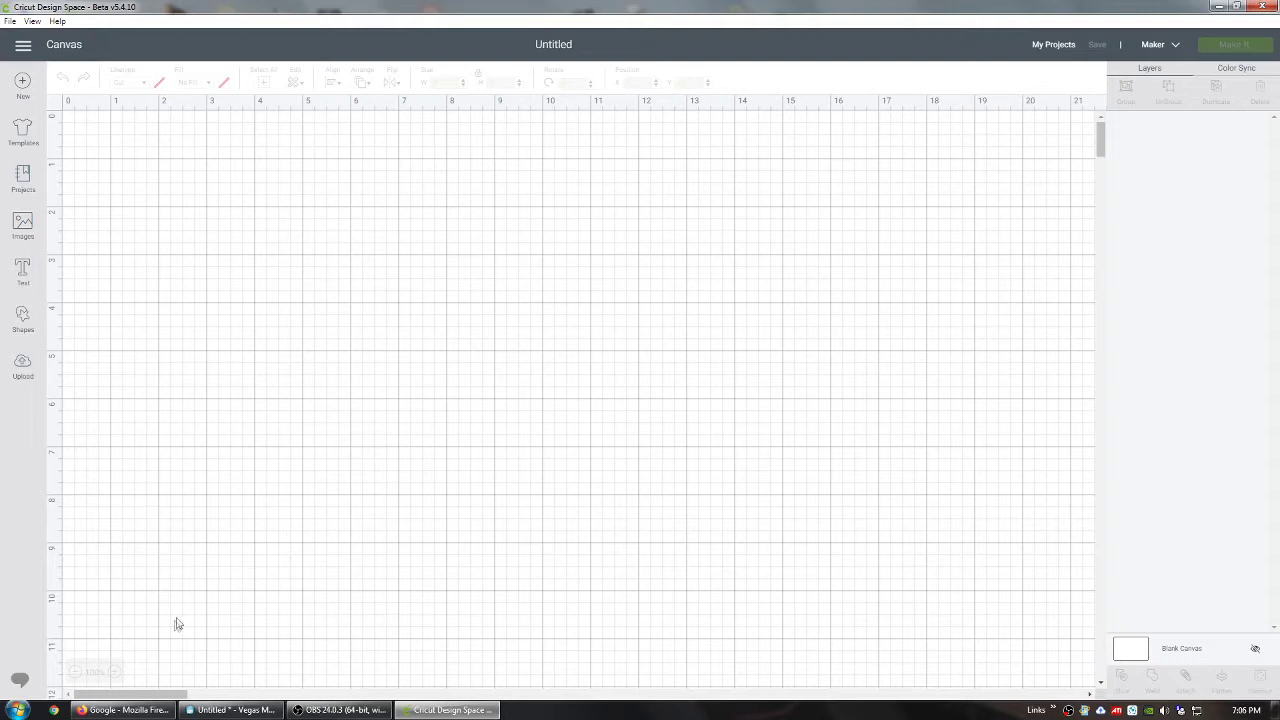
Step: Search Google Images for 'calvary chapel dove' to show the dove logo results
click(150, 710)
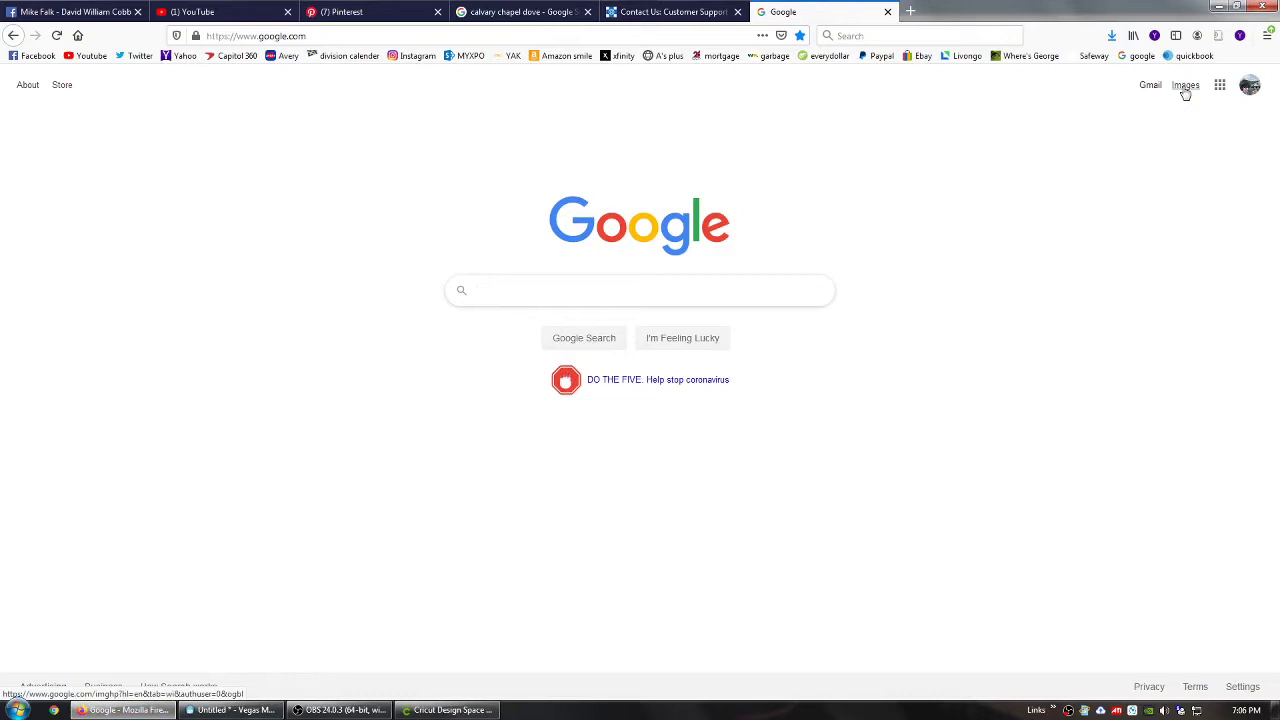
click(1185, 88)
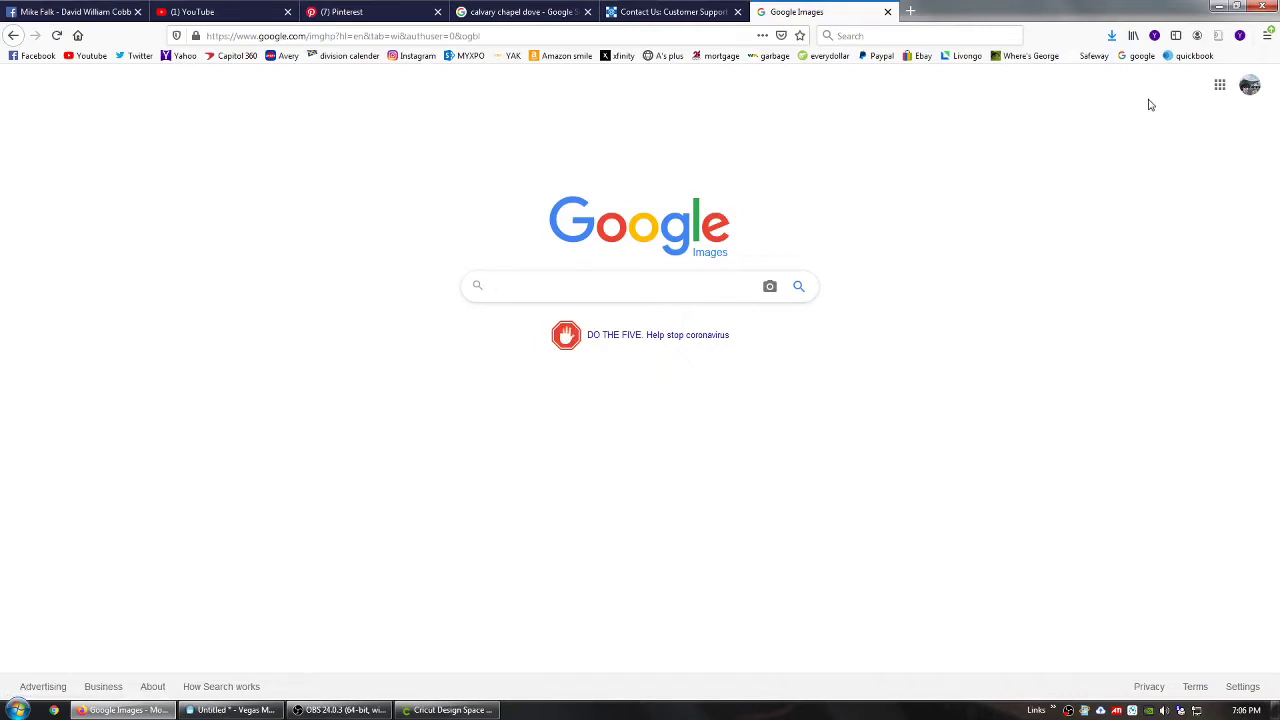
text(cal)
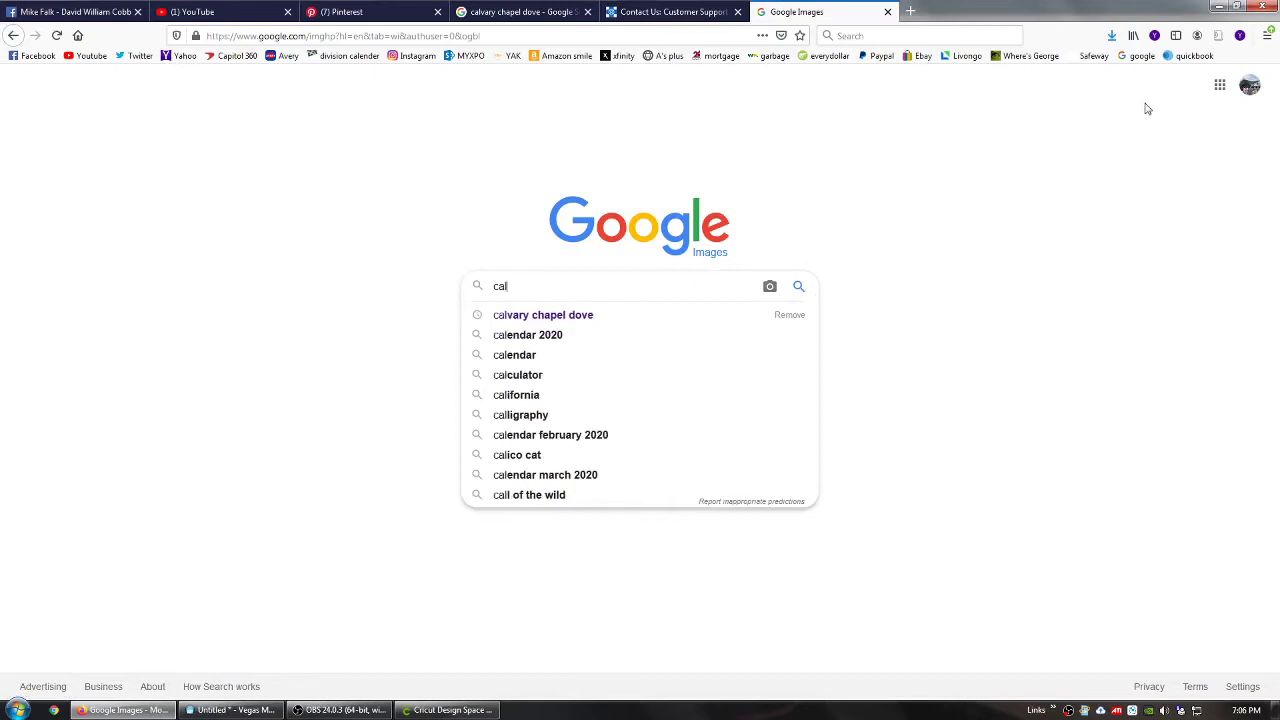
text(var)
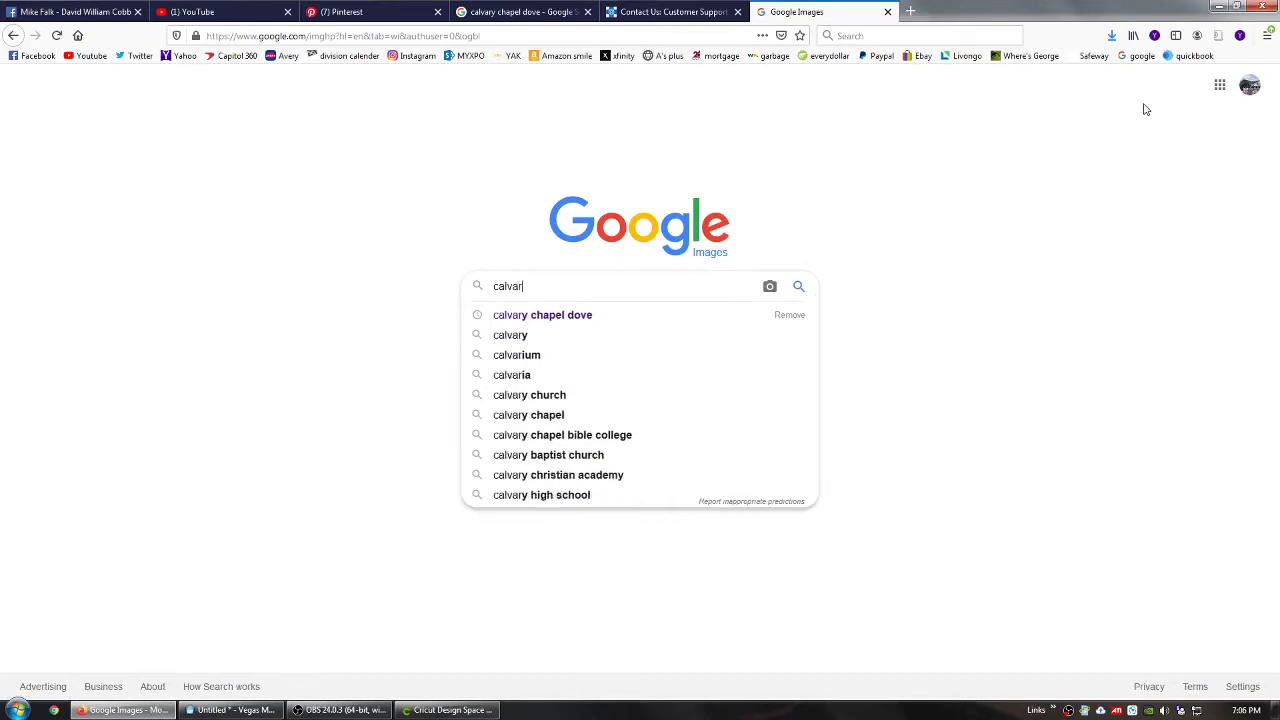
text(y c)
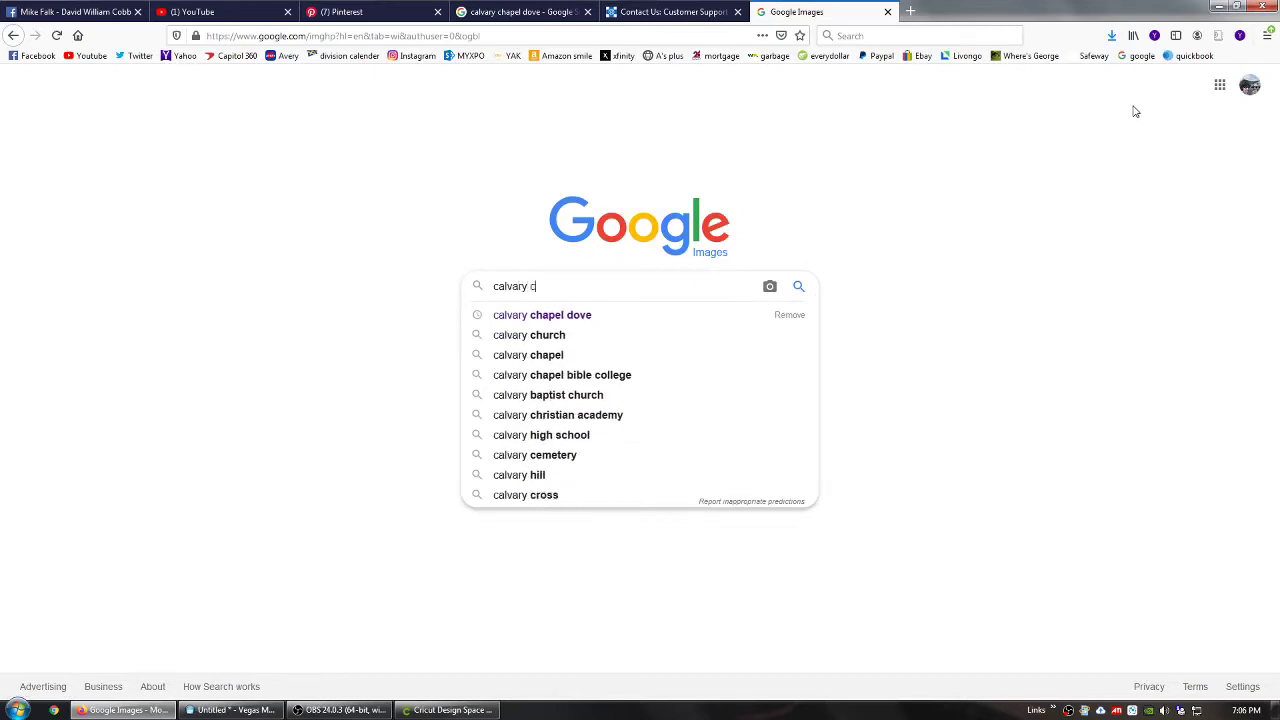
text(hap)
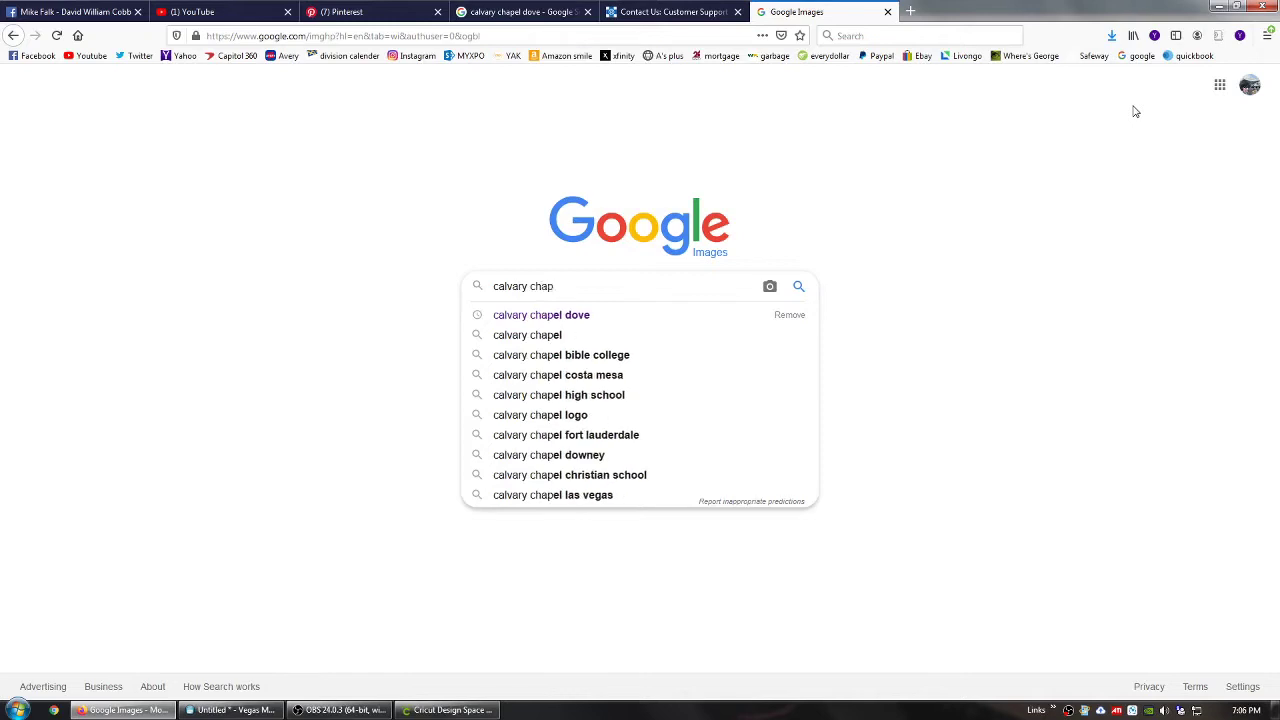
text(el)
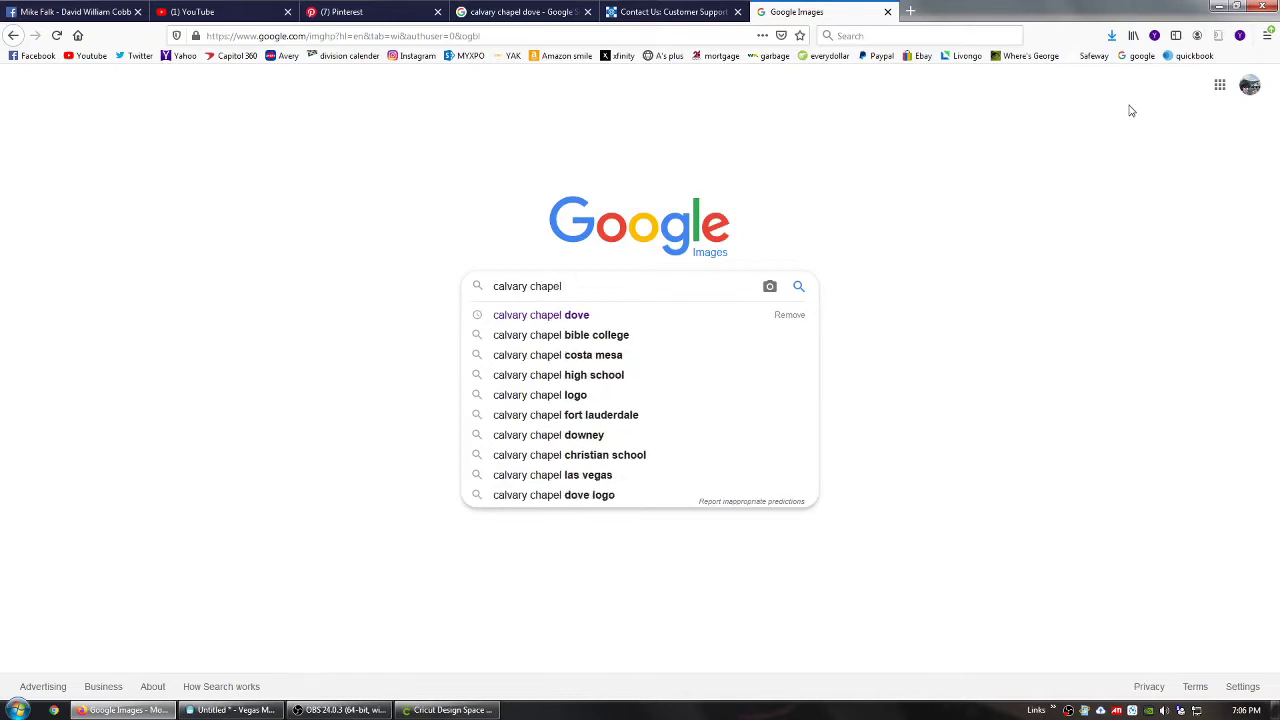
text( dove)
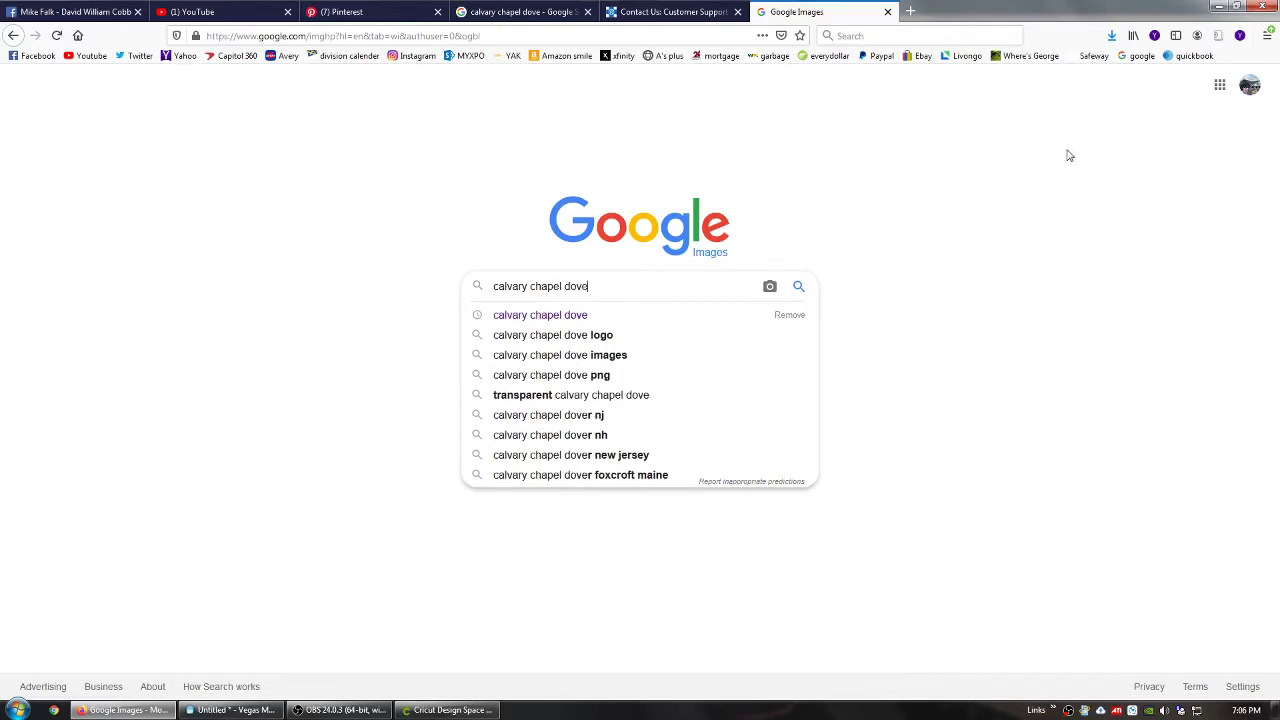
key(Return)
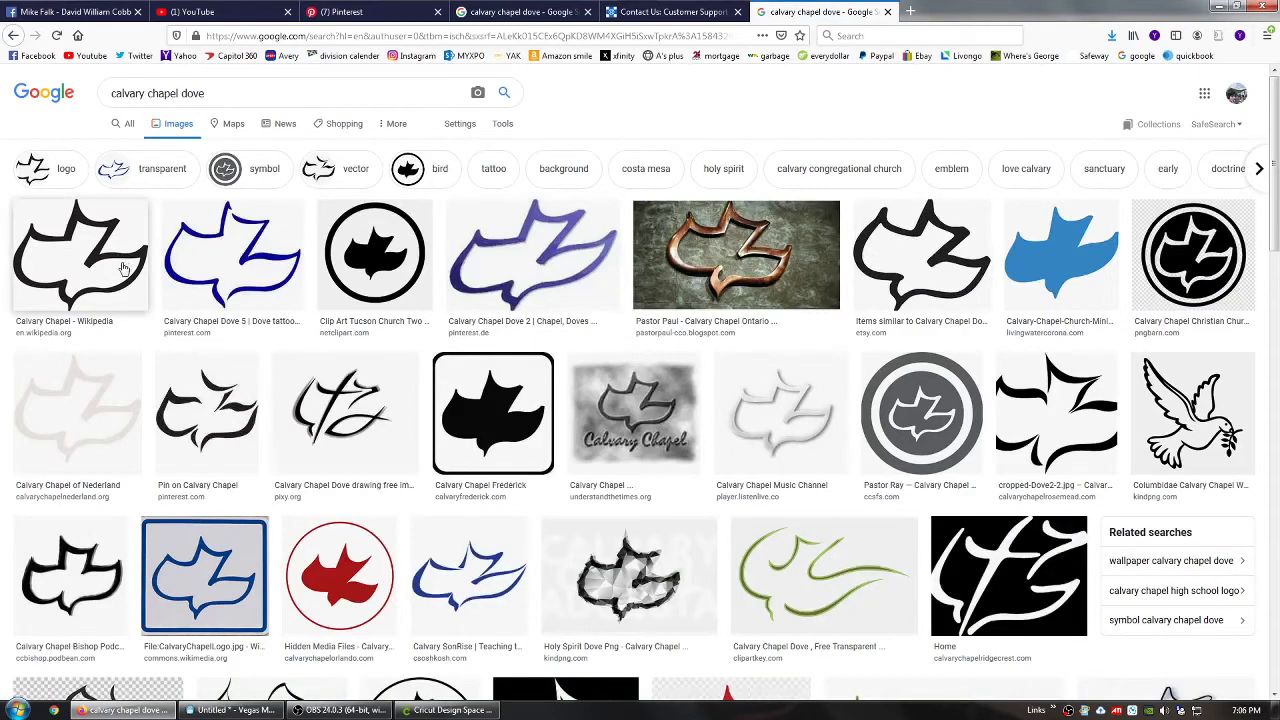
Step: Open the bold black Etsy dove outline in the large preview and bring up its image menu
click(733, 252)
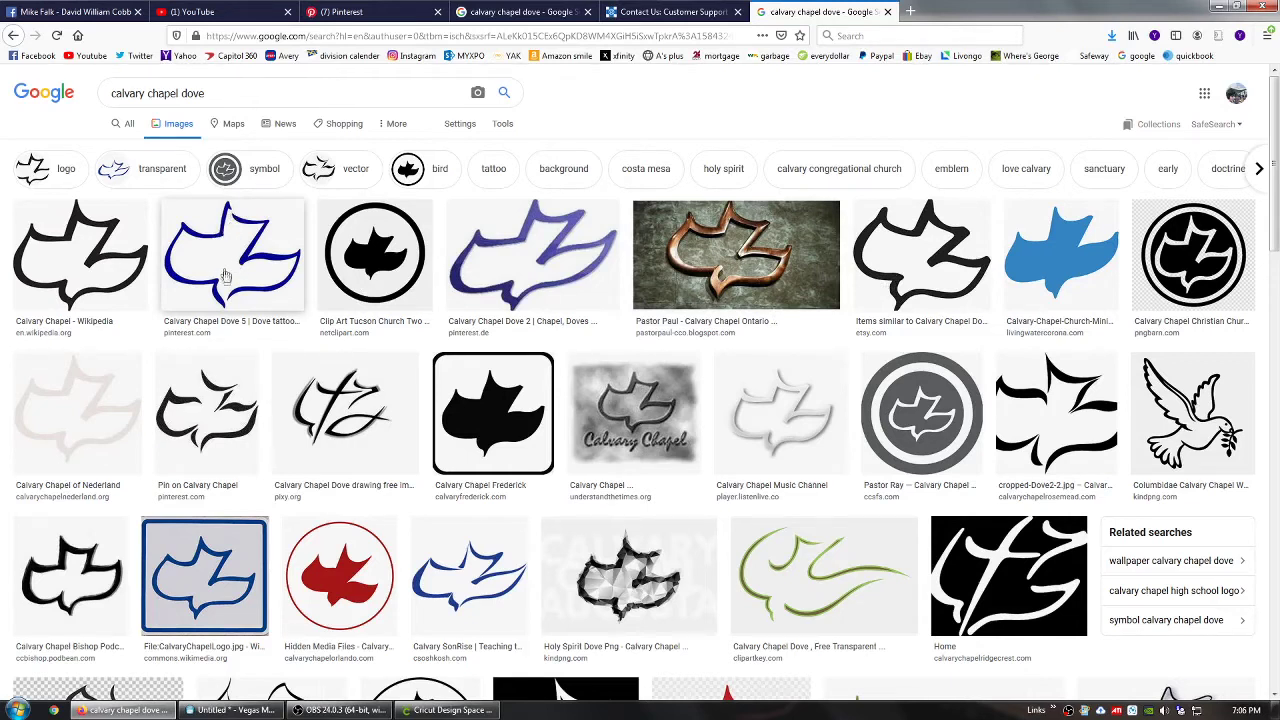
click(922, 276)
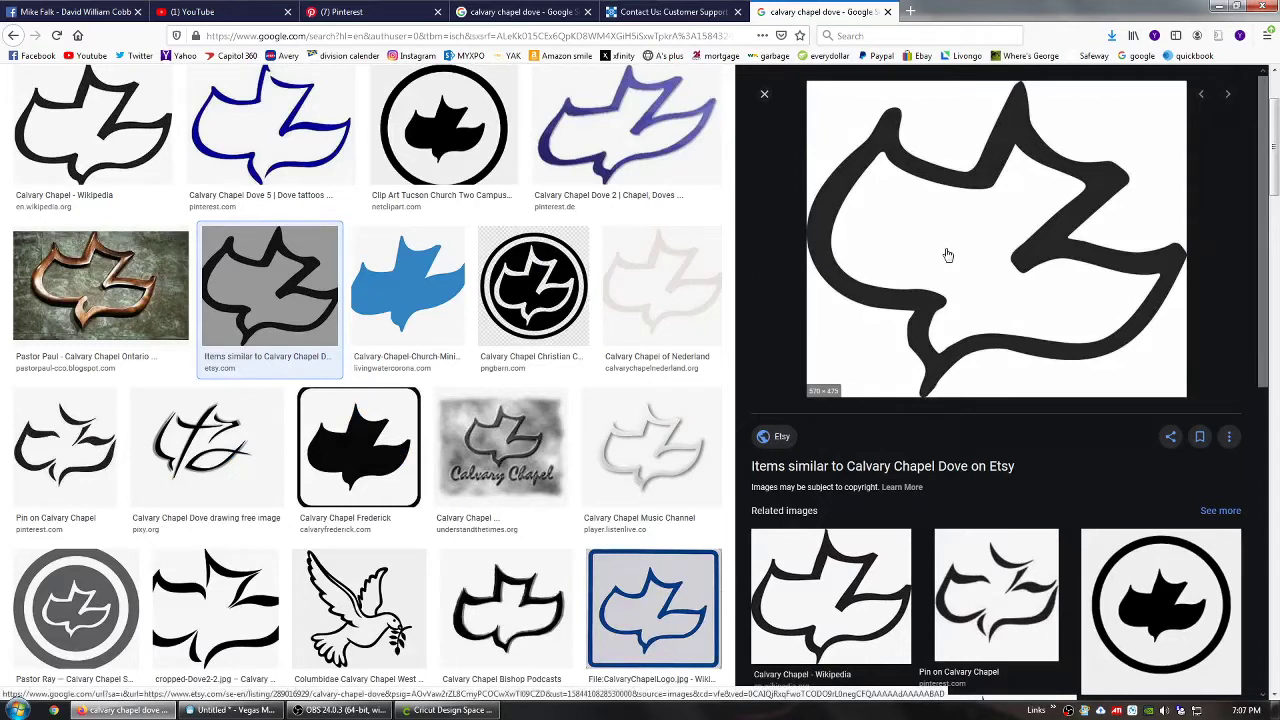
right_click(948, 255)
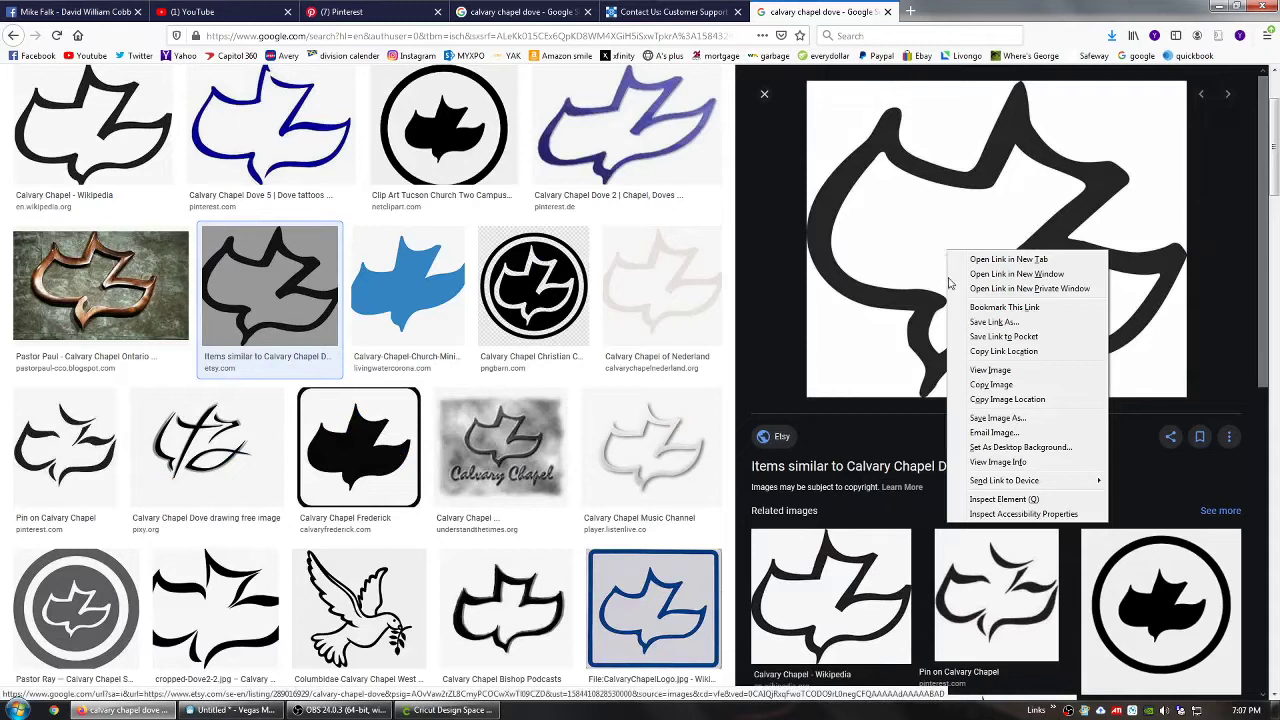
Step: Save the Etsy dove image as calvay1 (JPG) in the Cricut projects clipart folder
click(982, 418)
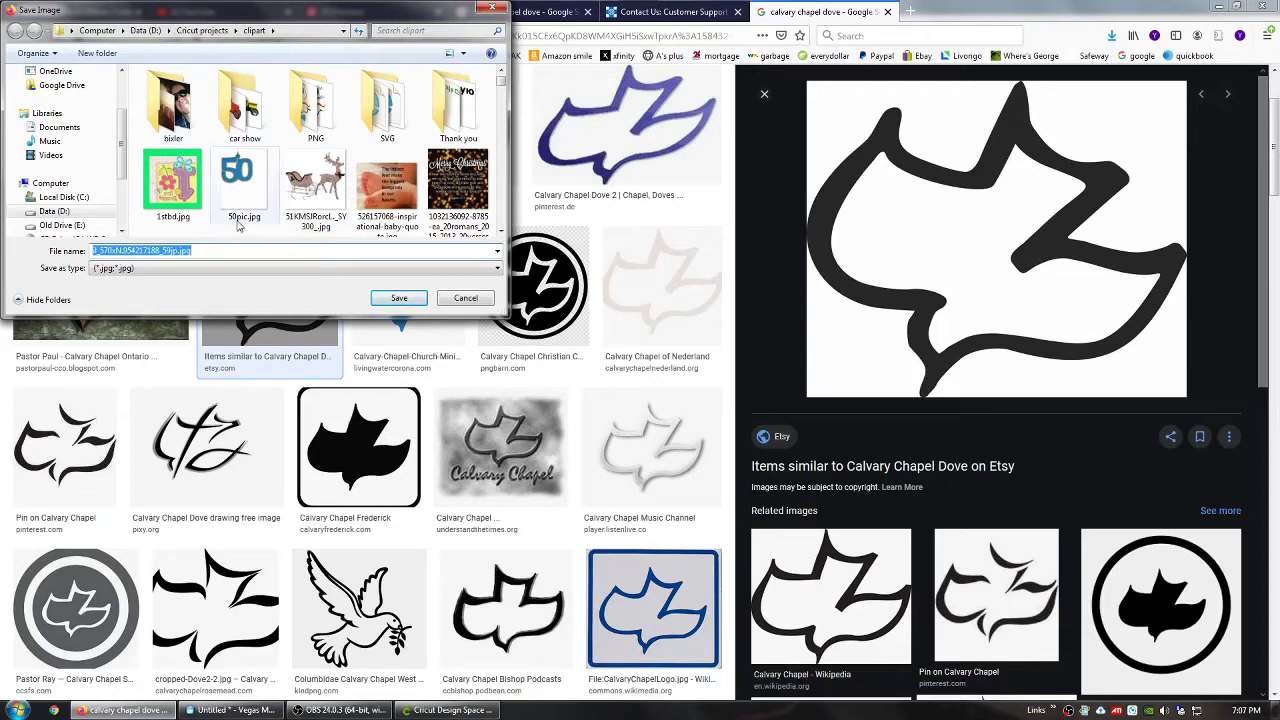
text(d)
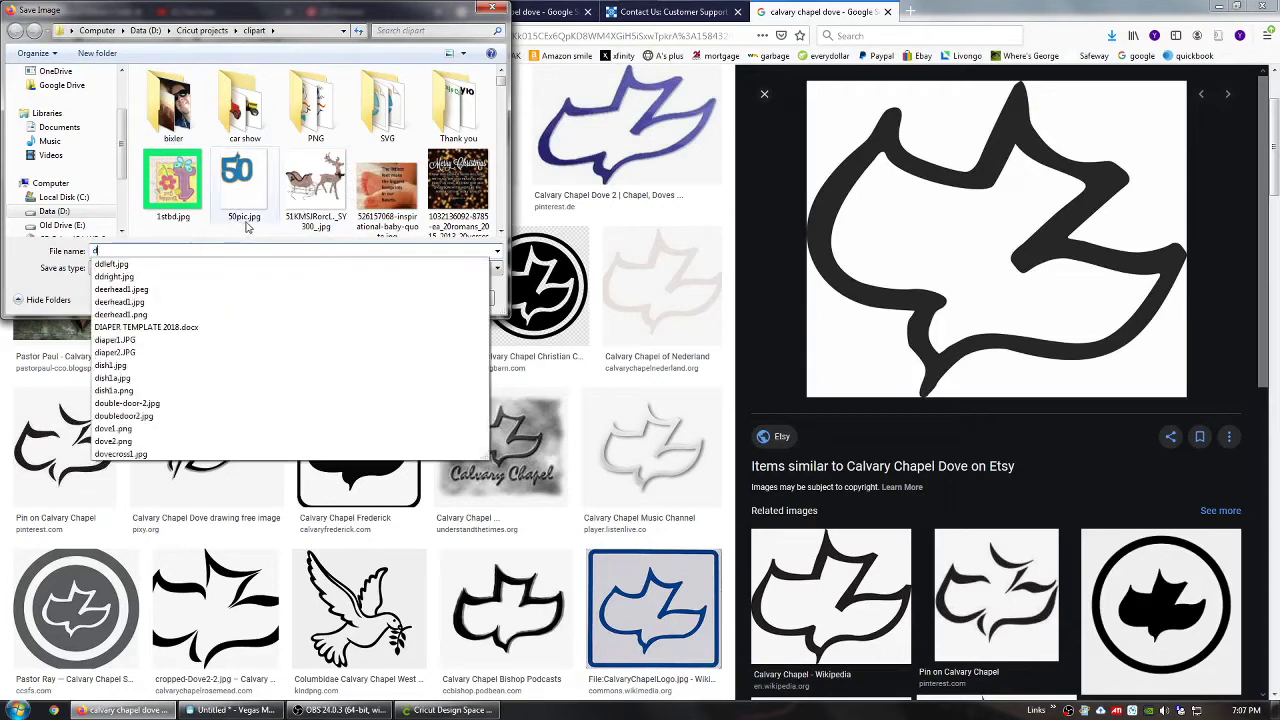
key(BackSpace)
text(ca)
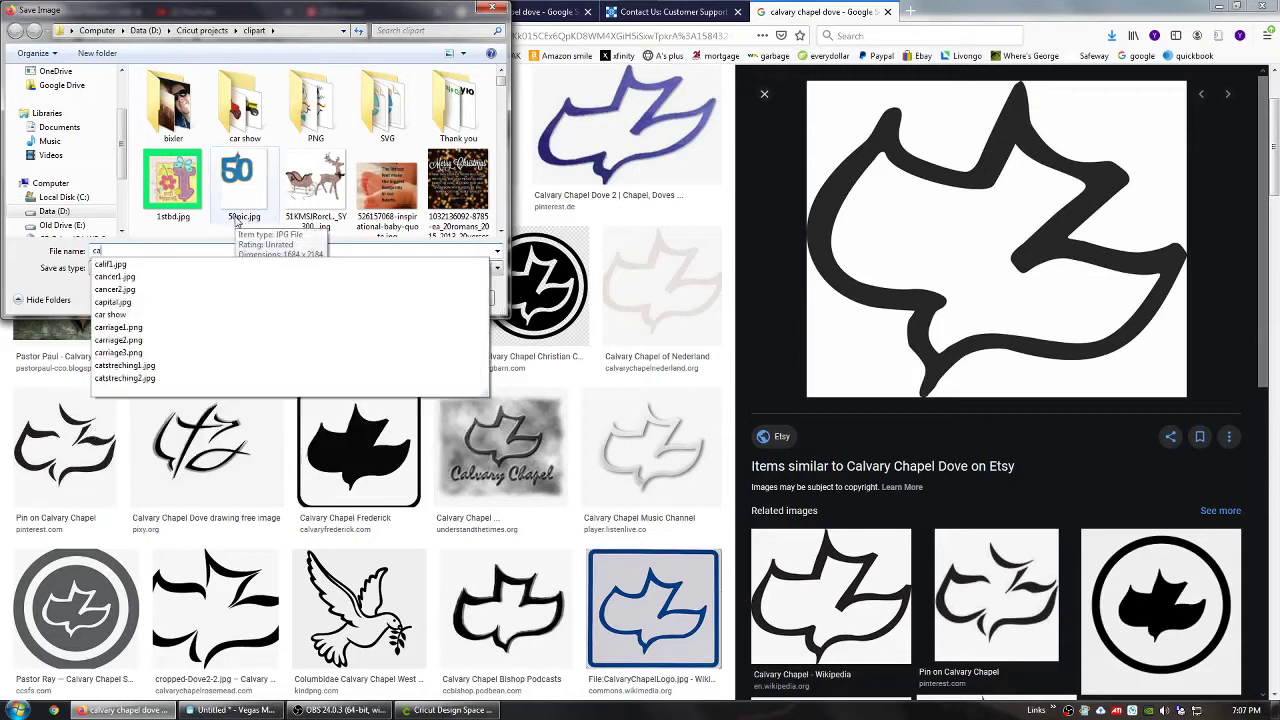
text(lvay1)
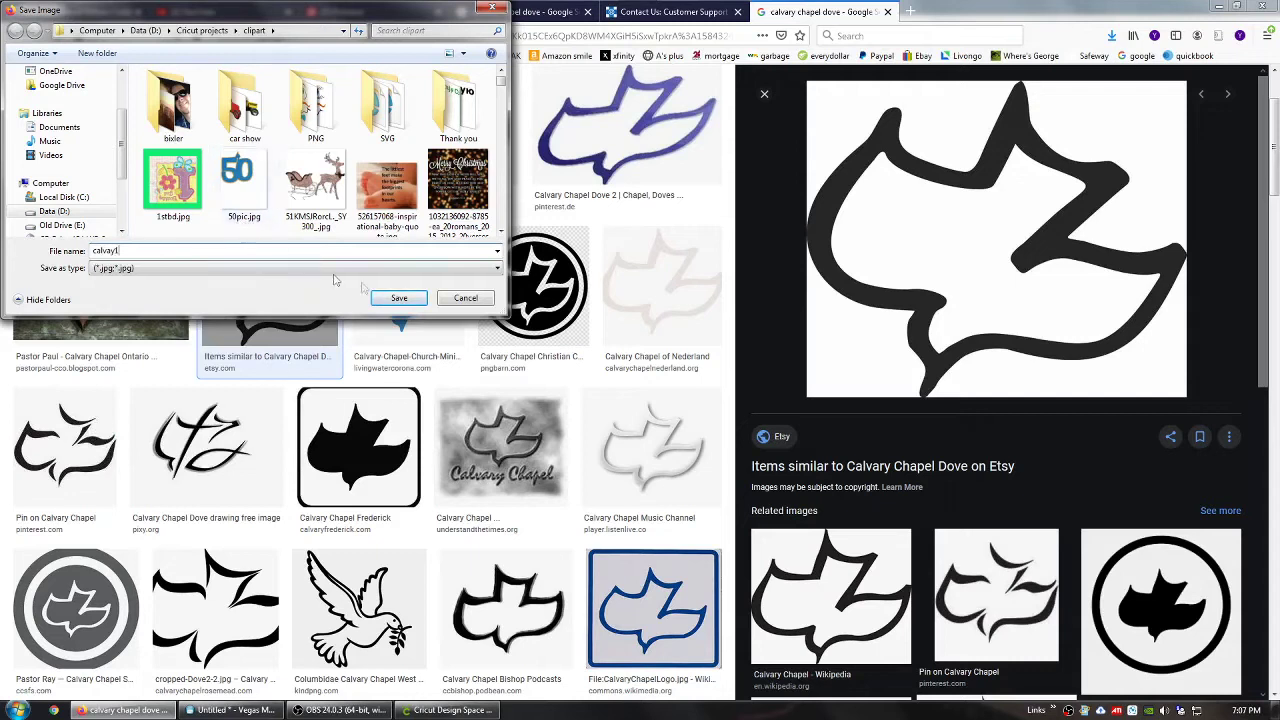
click(396, 299)
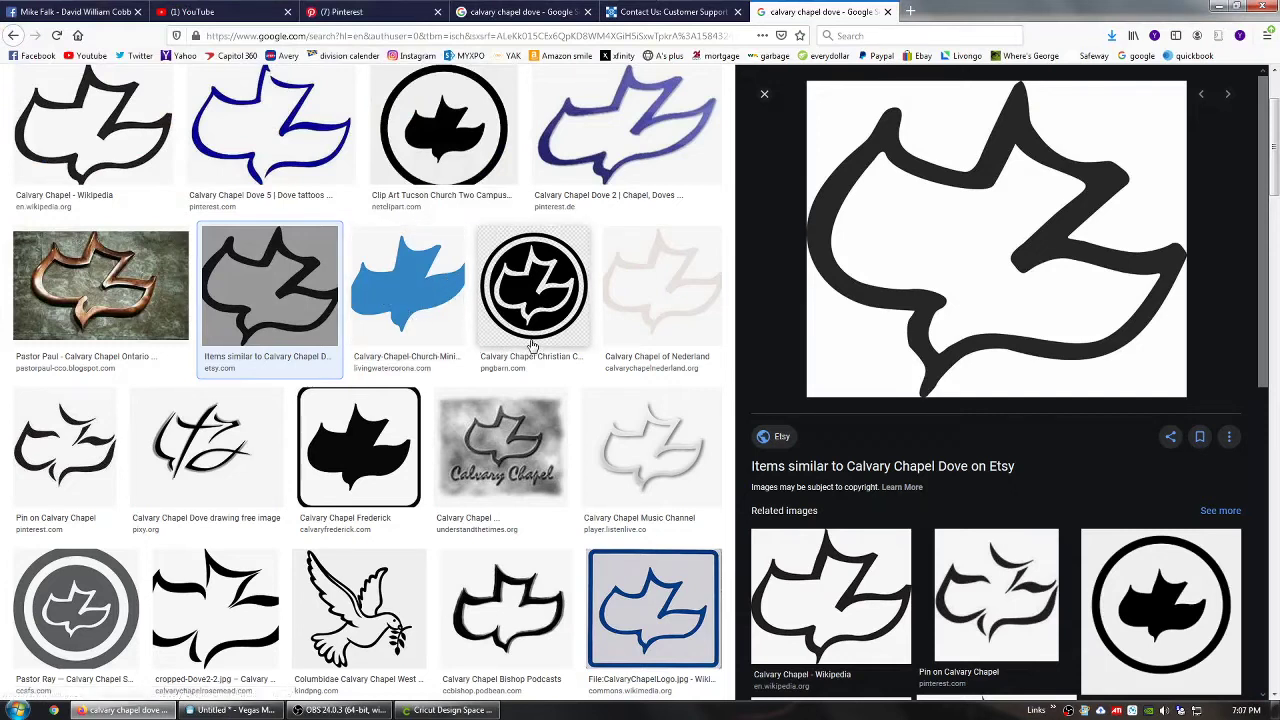
Step: Start an image upload in Design Space and pick calvay1.jpg from the clipart folder
click(1216, 6)
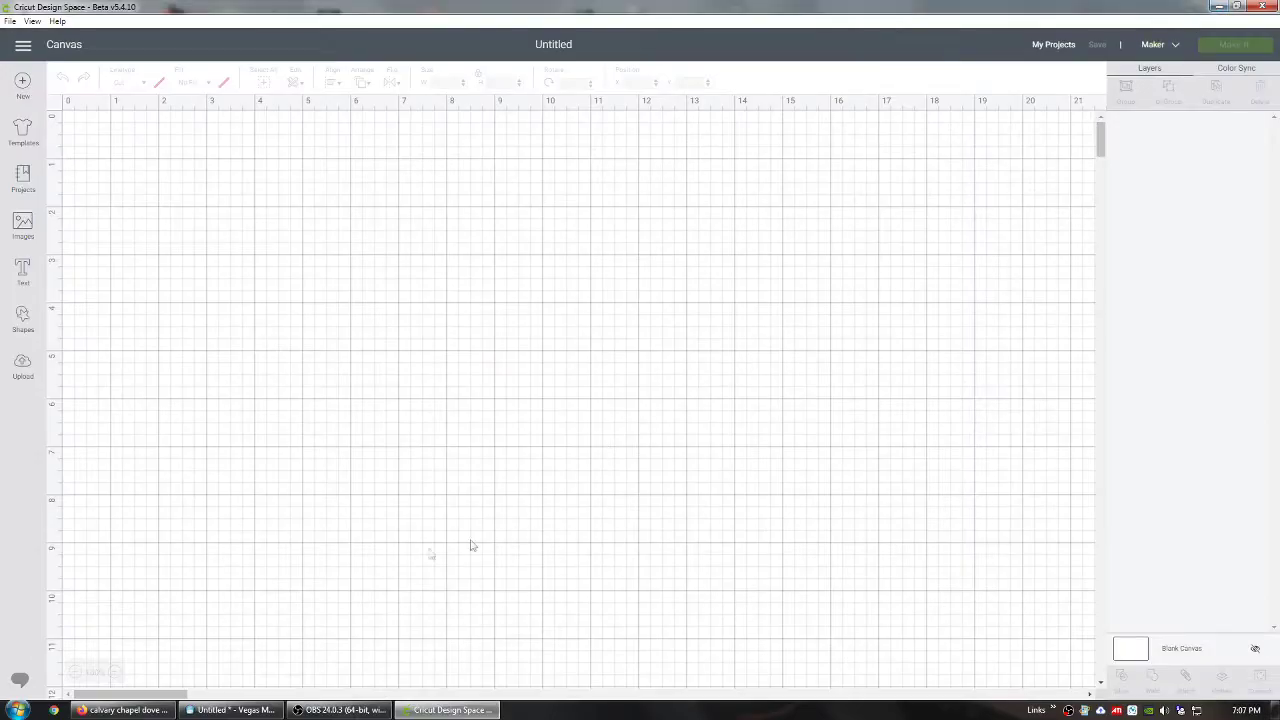
click(22, 367)
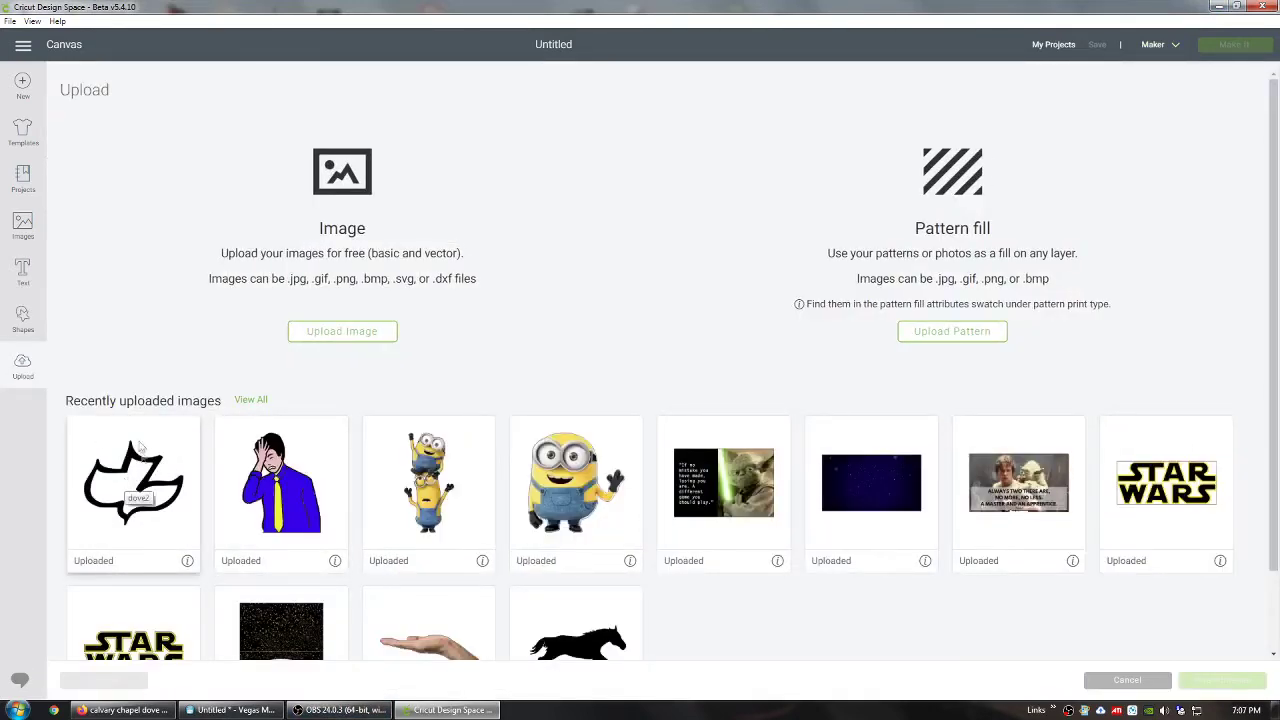
click(340, 337)
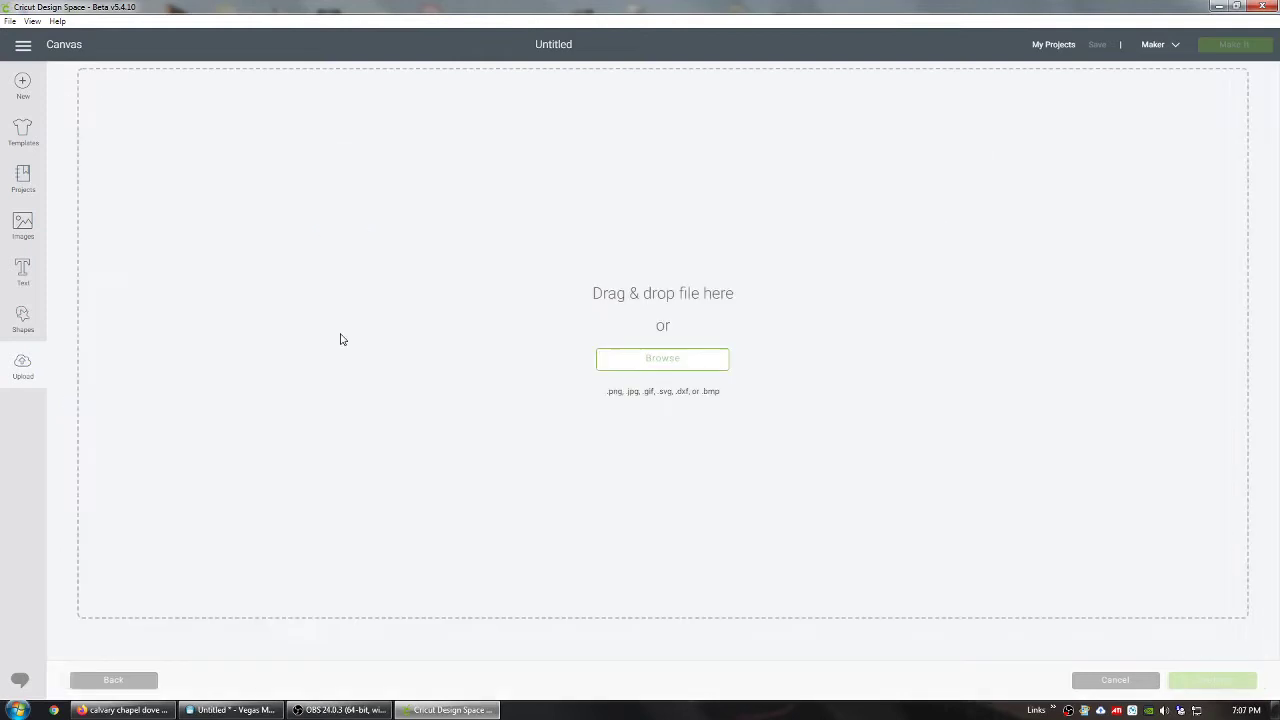
click(641, 362)
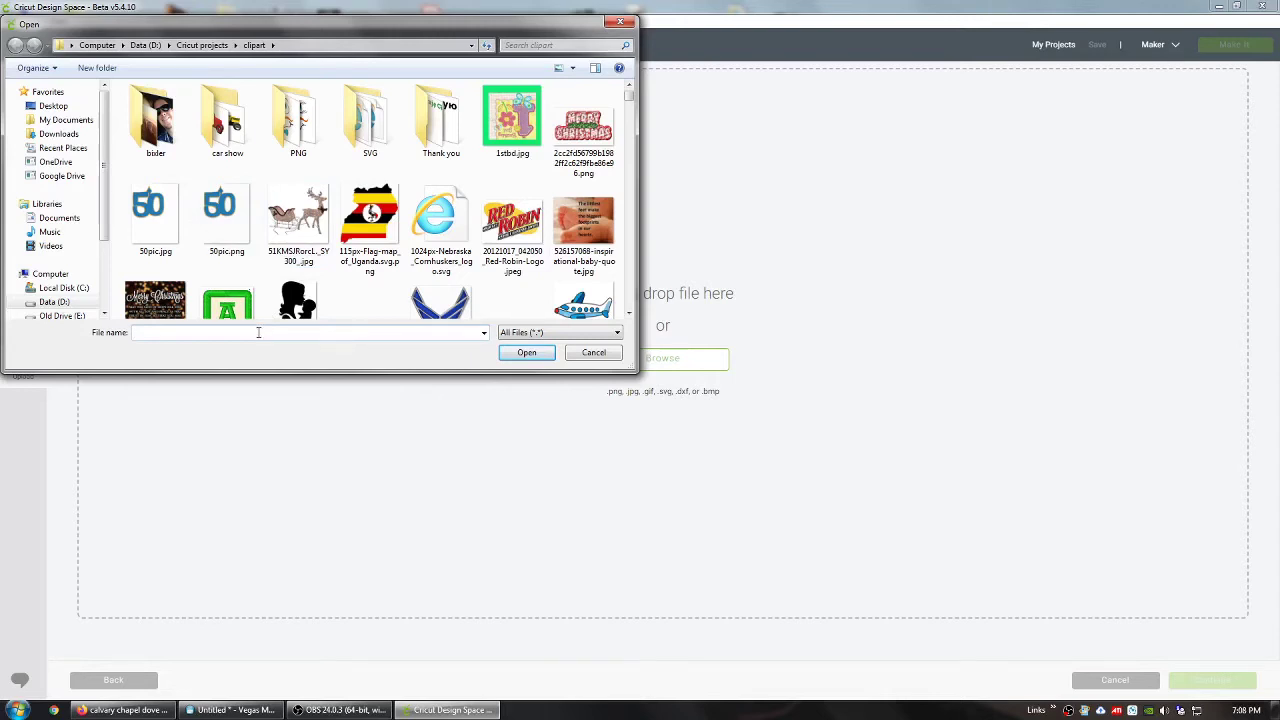
text(cal)
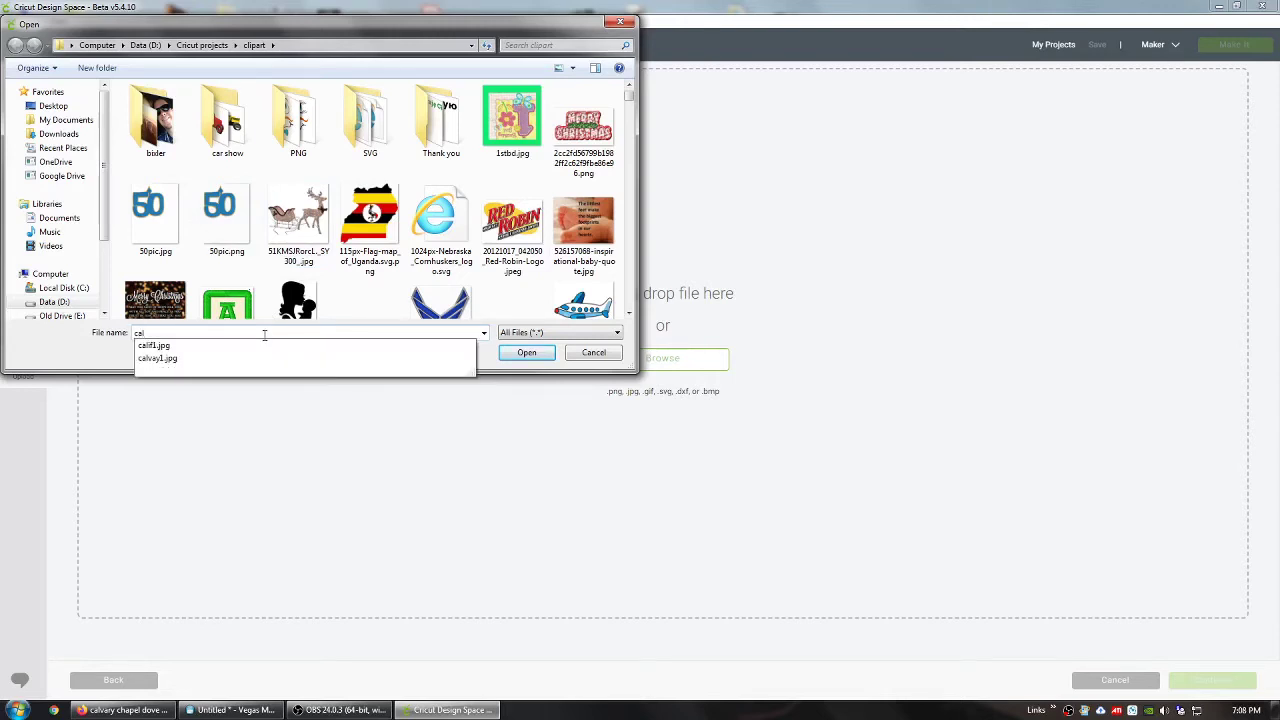
text(v)
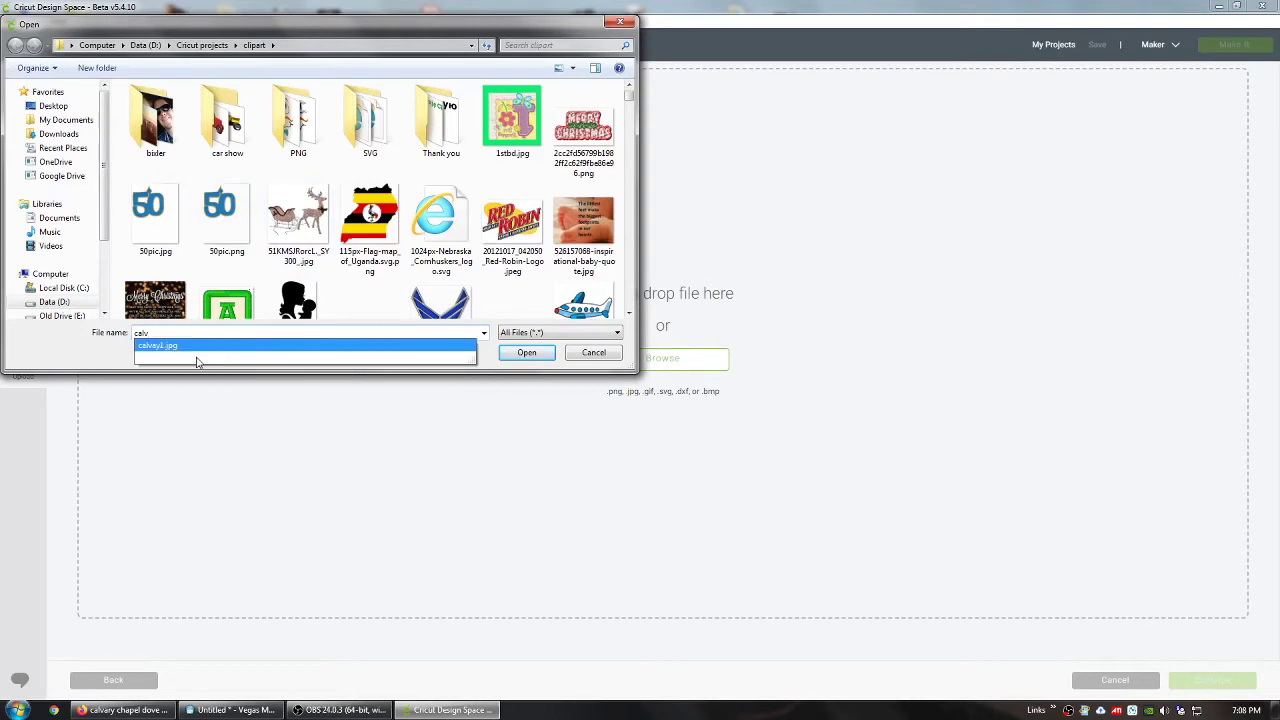
click(190, 350)
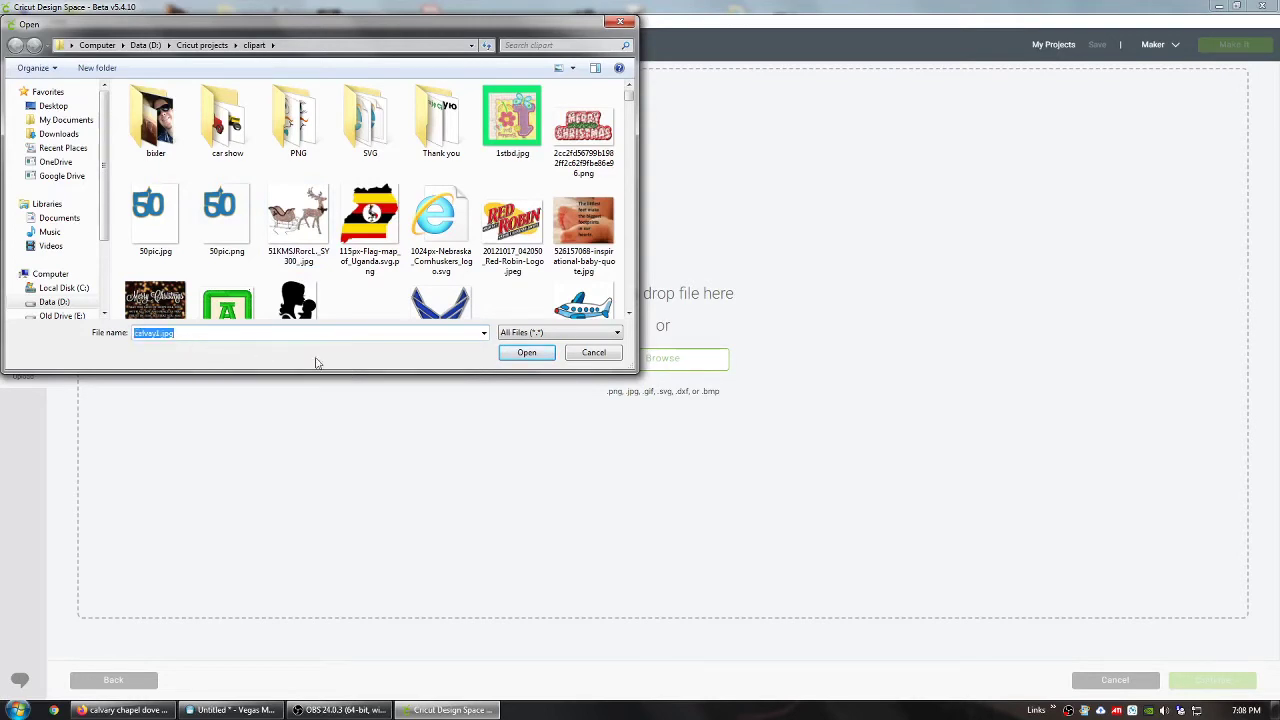
Step: Open calvay1.jpg as a Moderately complex image and proceed to Select & erase
click(506, 355)
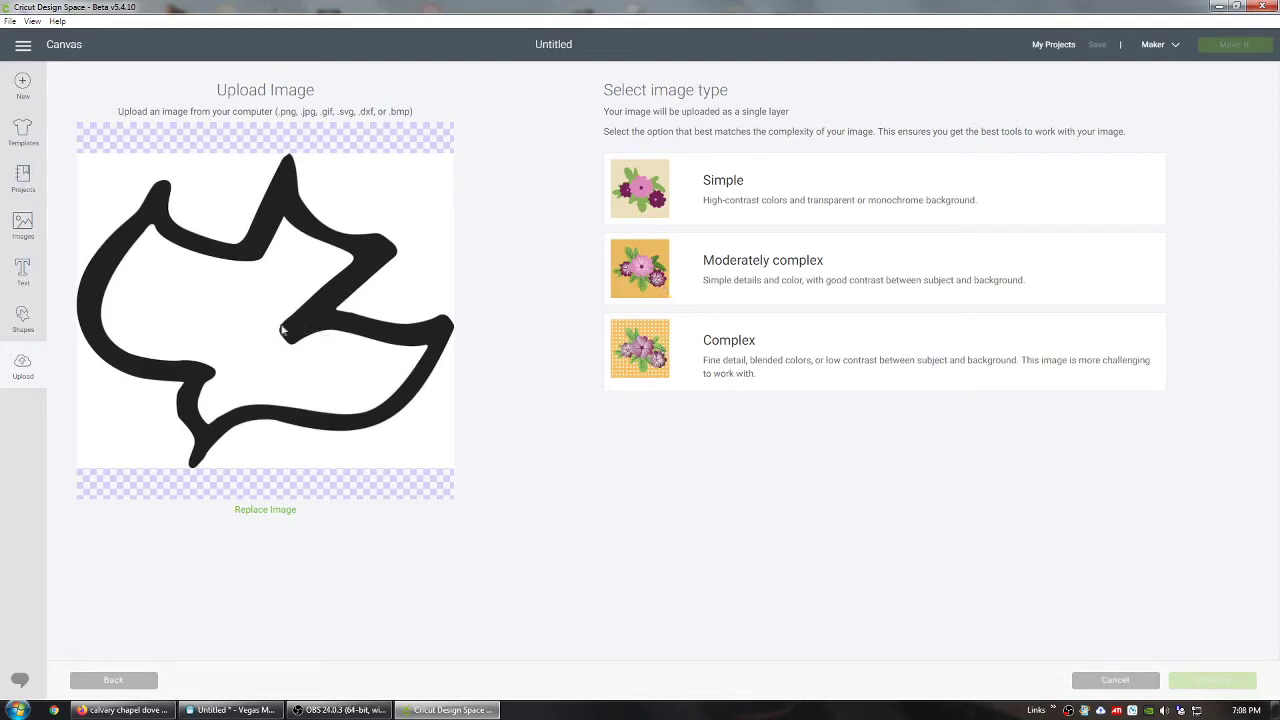
click(637, 278)
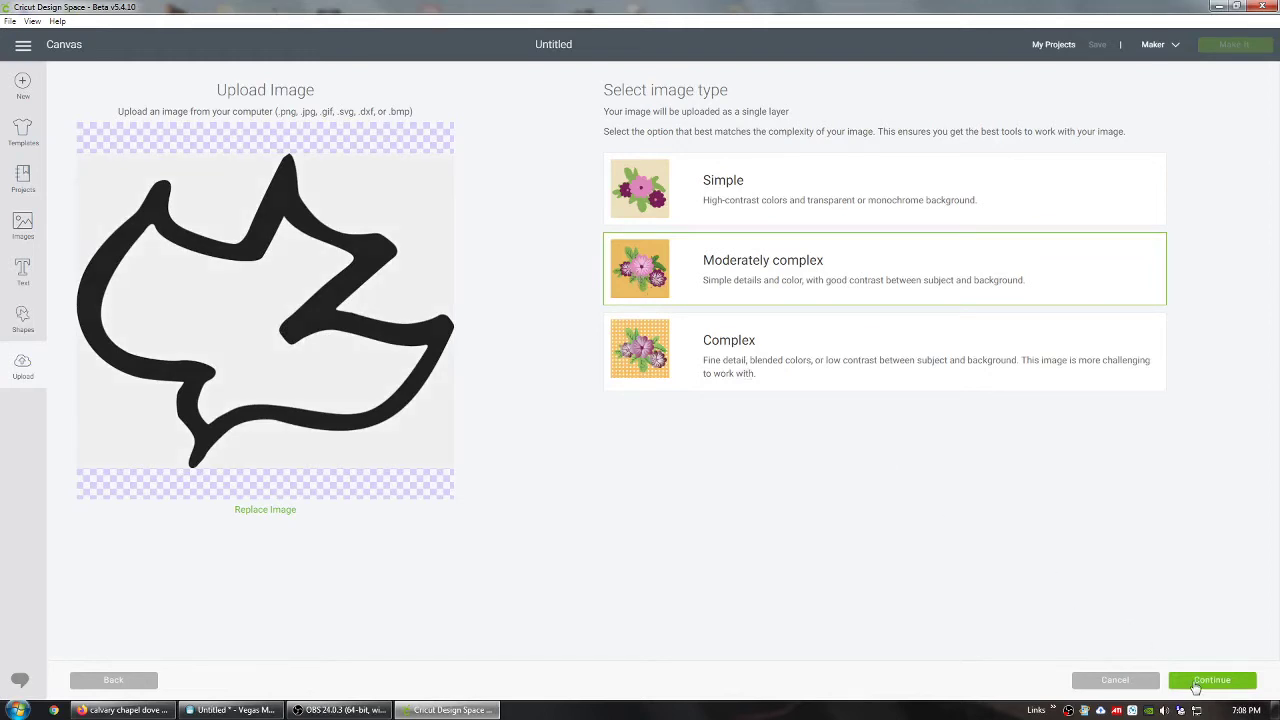
click(1196, 688)
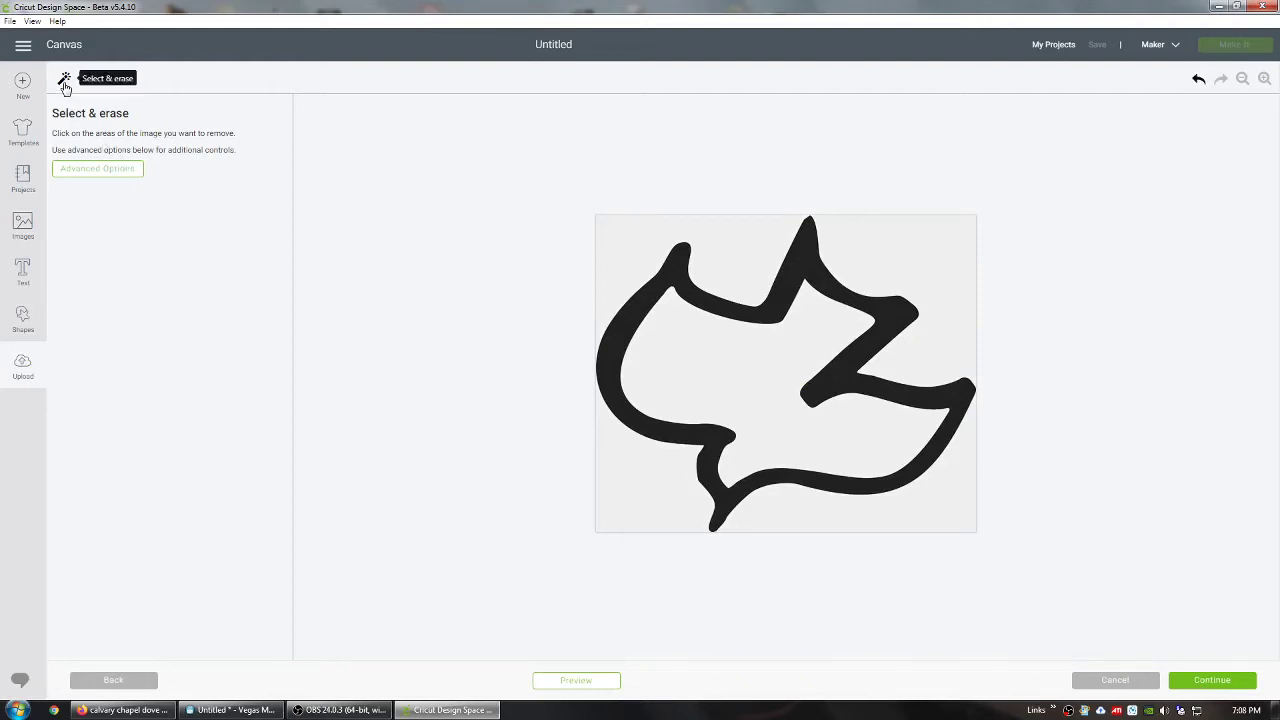
Step: Erase the four background areas and the grey interior, leaving only the black dove outline
click(634, 476)
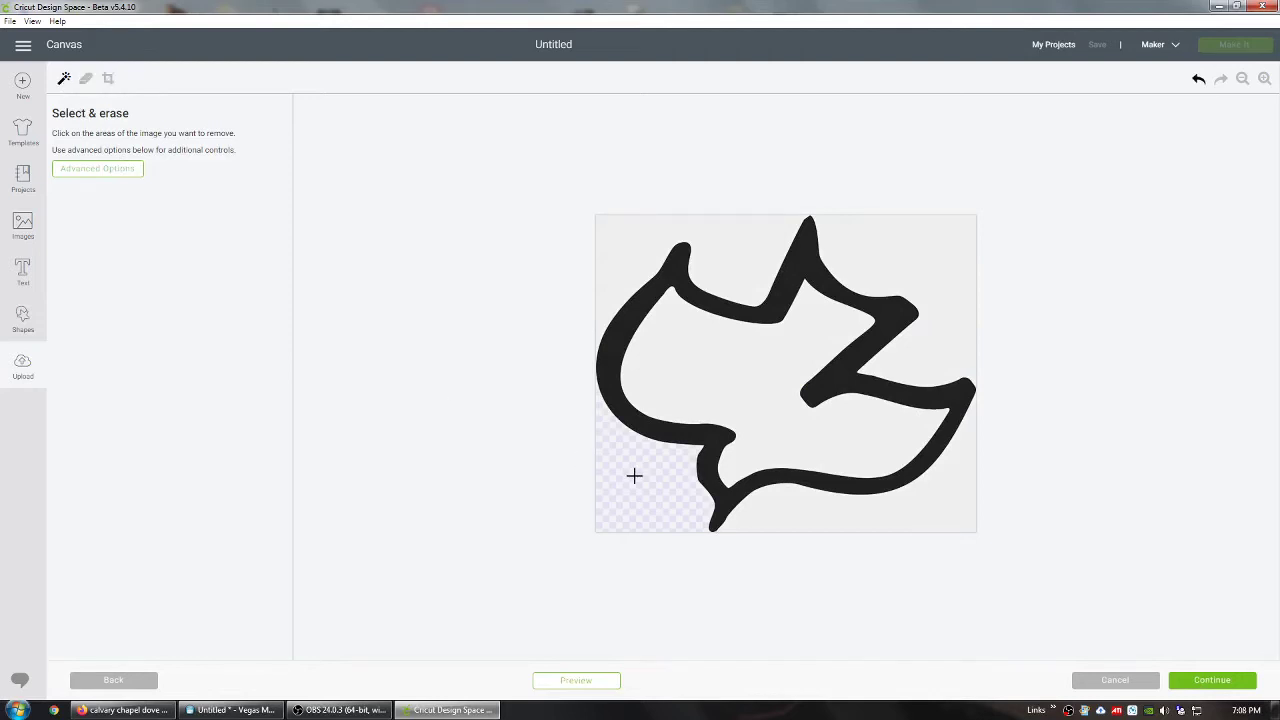
click(861, 512)
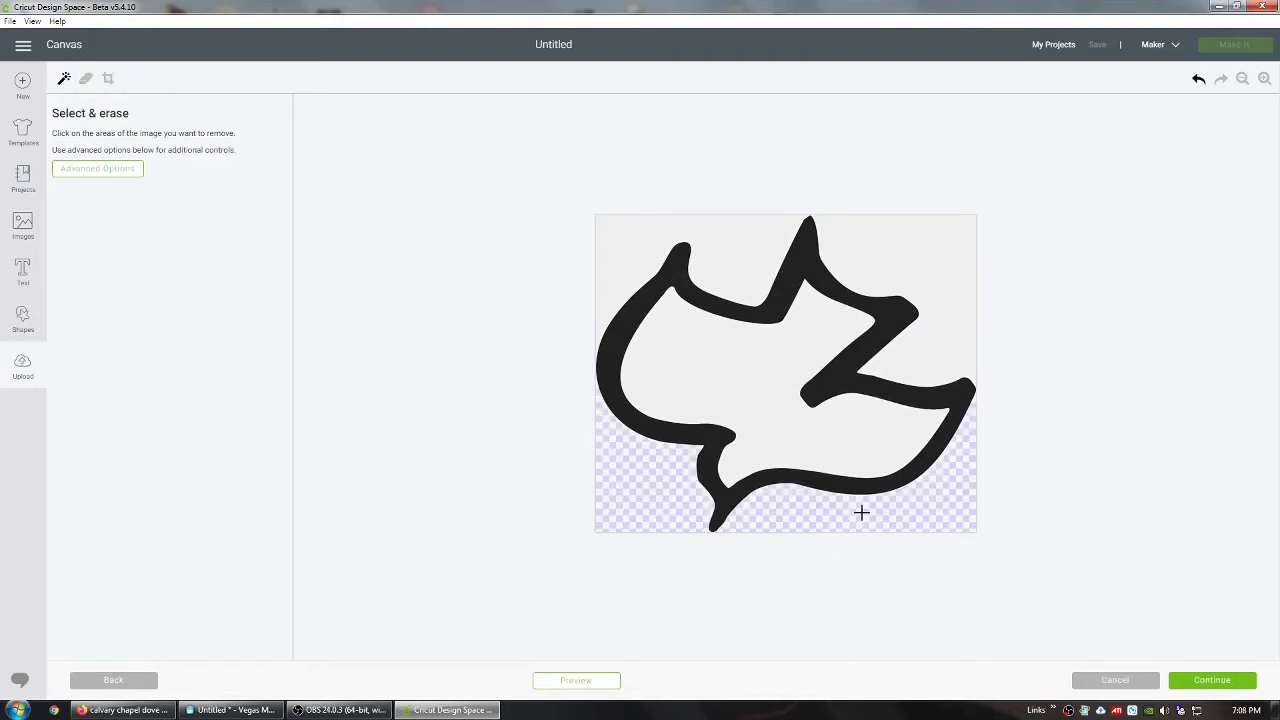
click(933, 342)
click(714, 251)
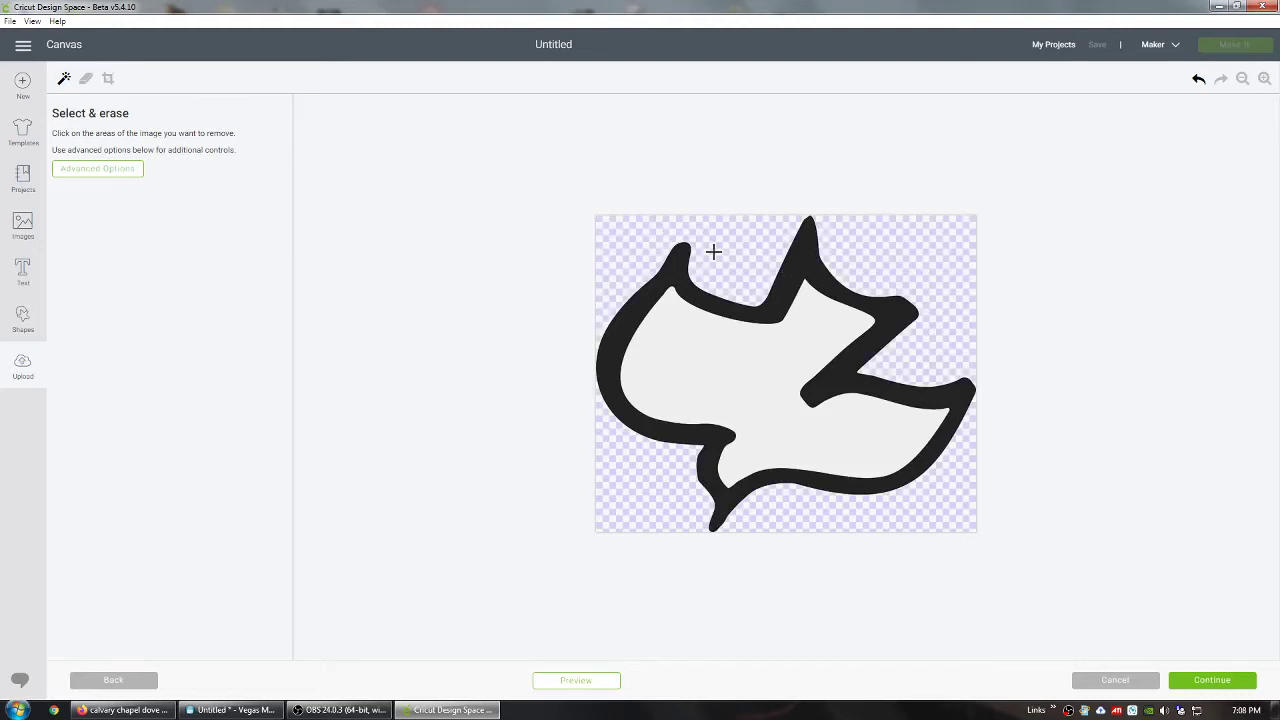
click(723, 373)
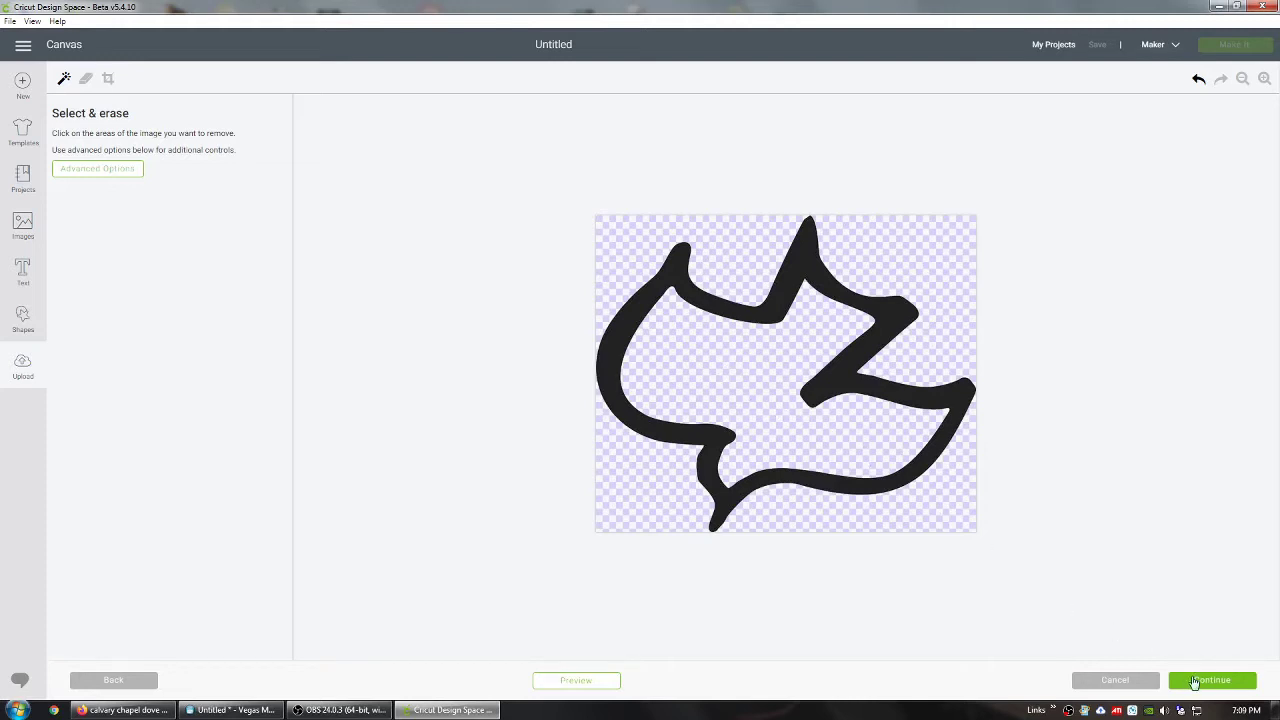
click(1211, 680)
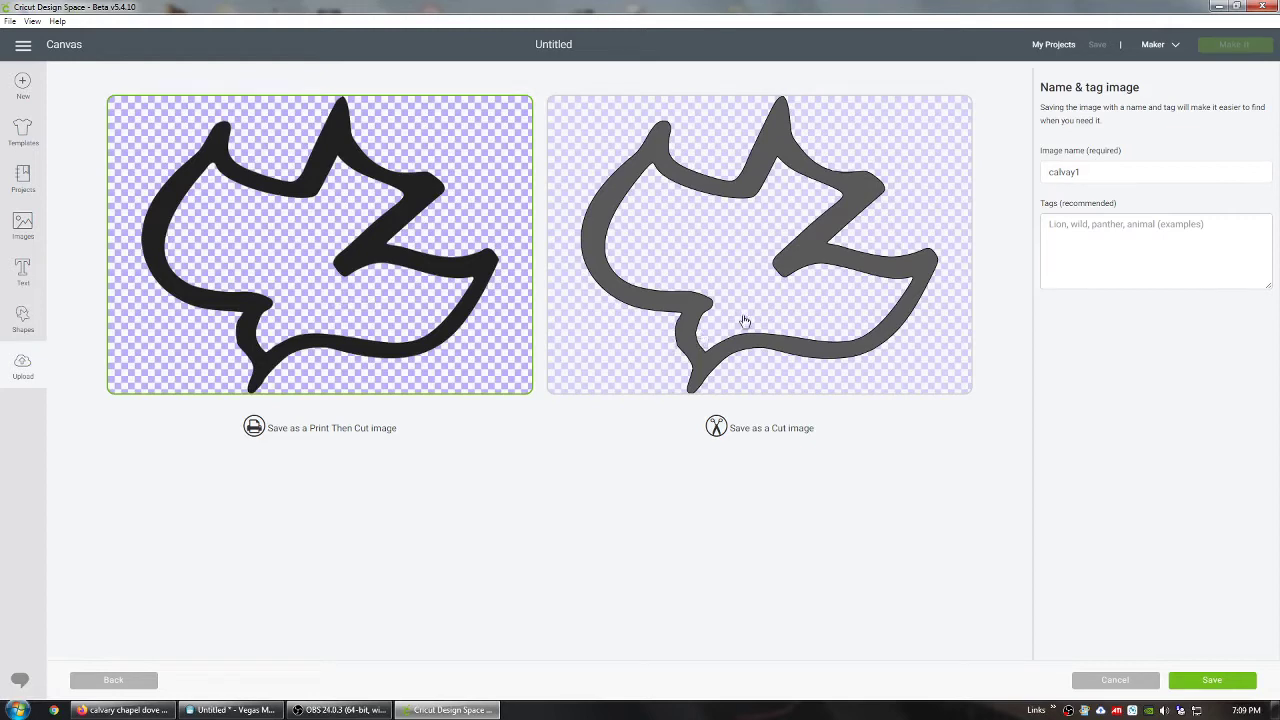
Step: Save the dove as a Cut image and select it in Recently uploaded images
click(744, 321)
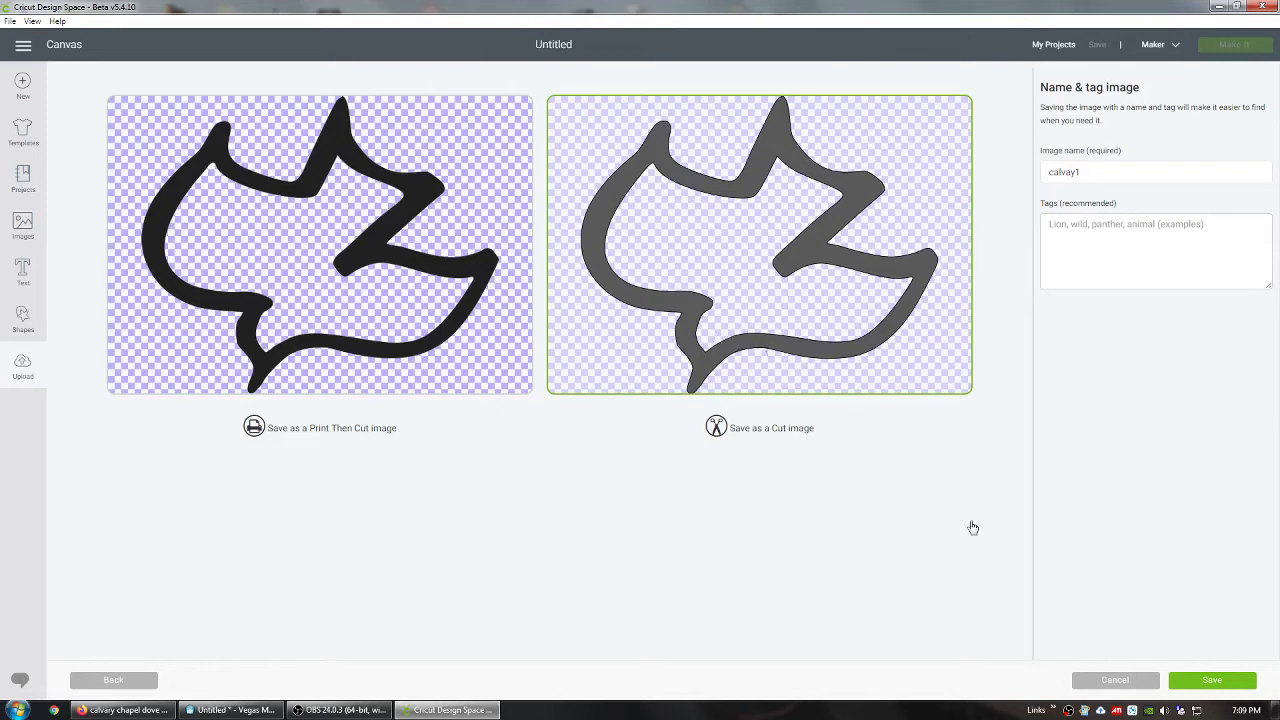
click(1210, 682)
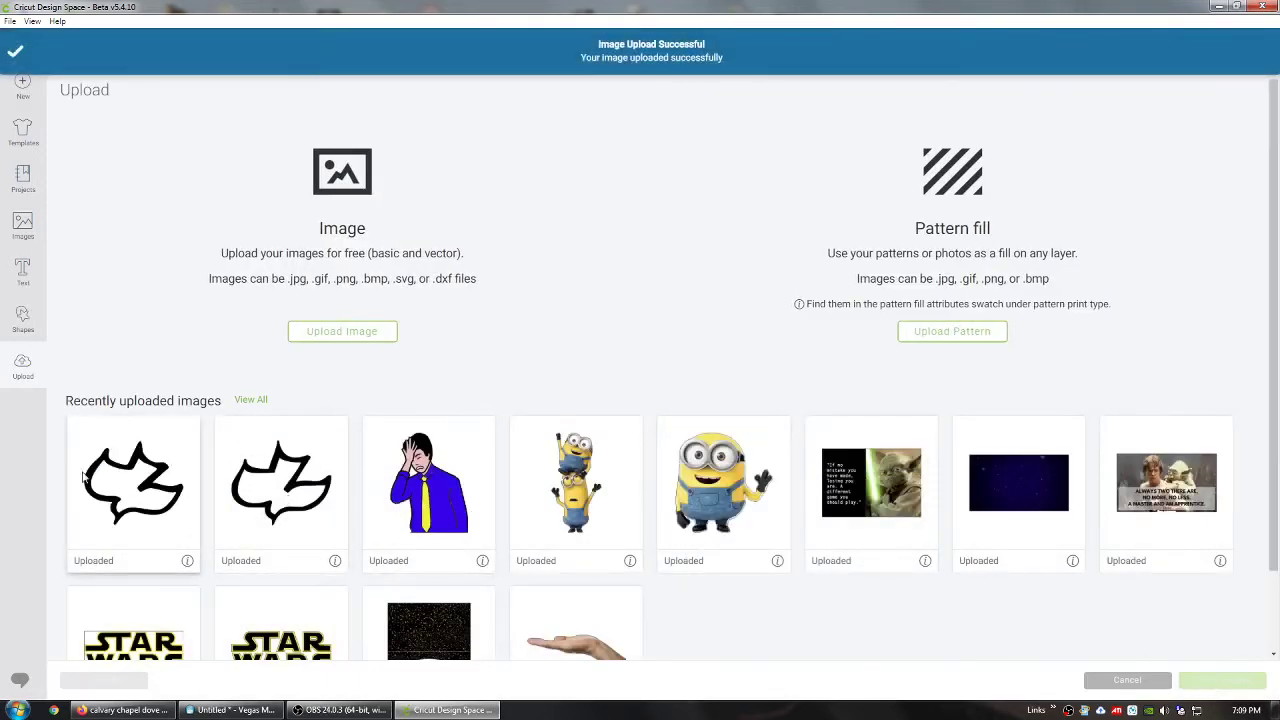
click(127, 491)
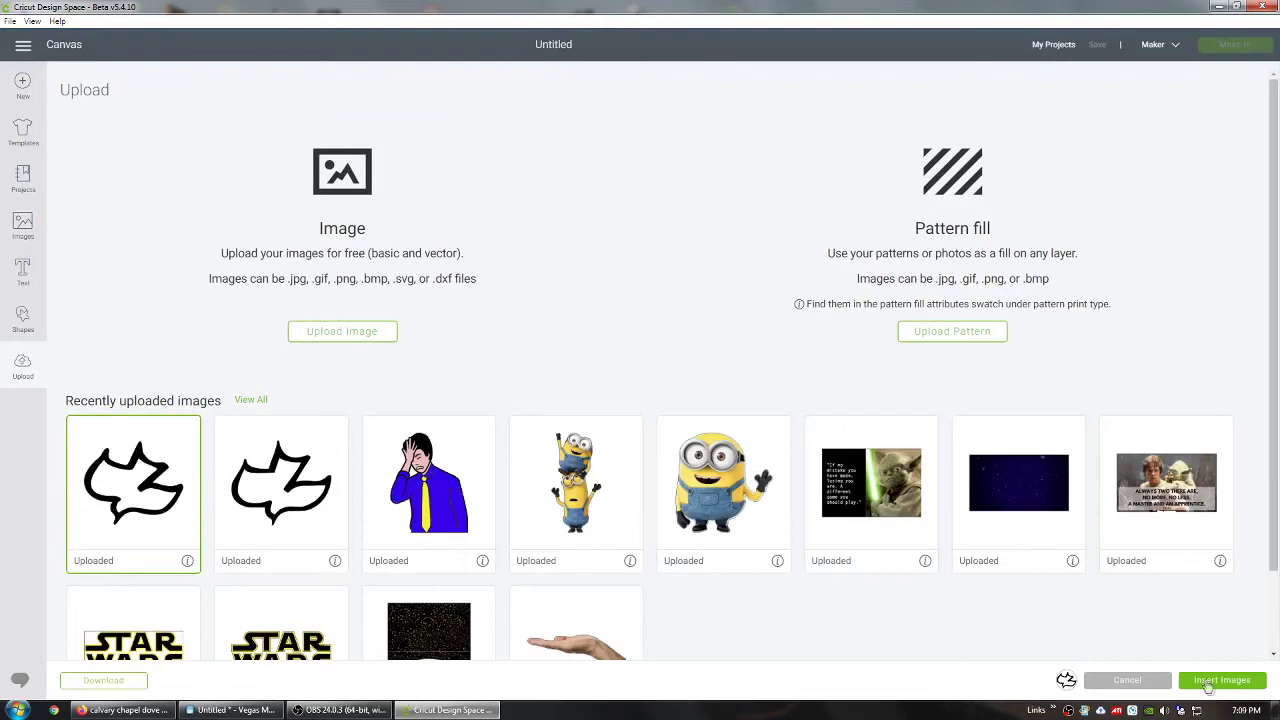
Step: Insert the calvay1 dove onto the canvas and drag it to the lower middle
click(1222, 680)
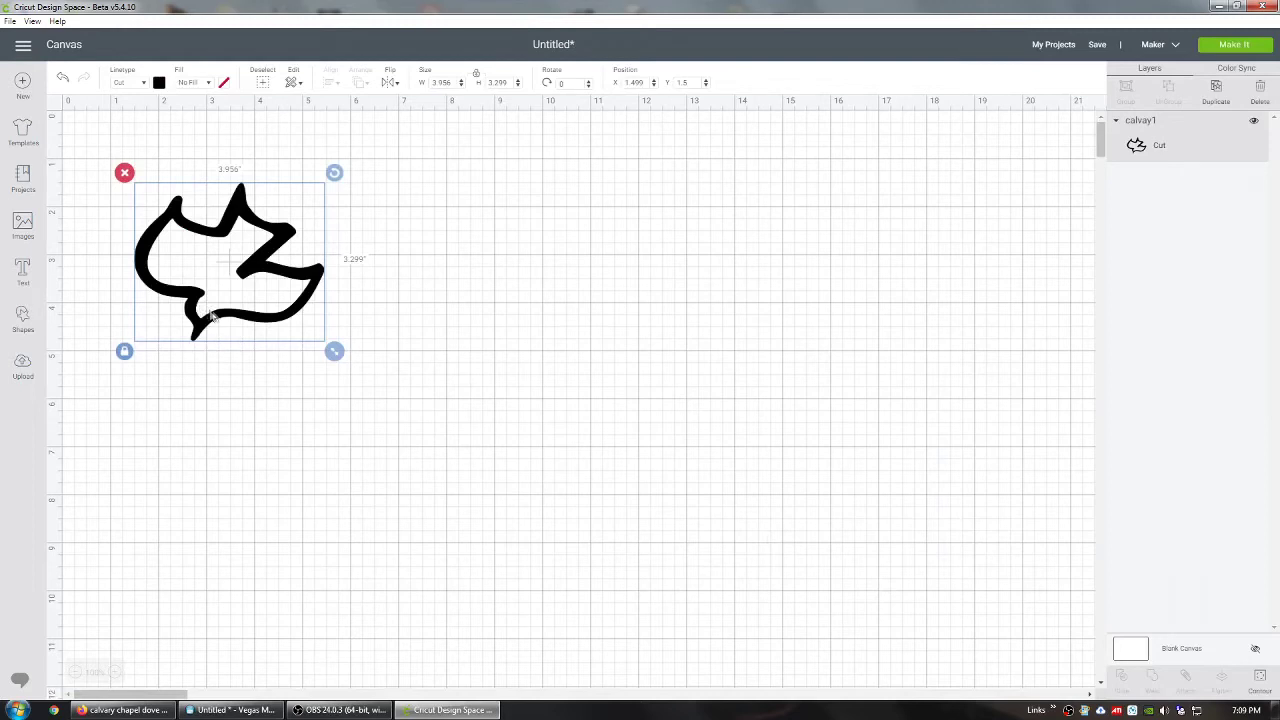
drag(216, 318, 764, 506)
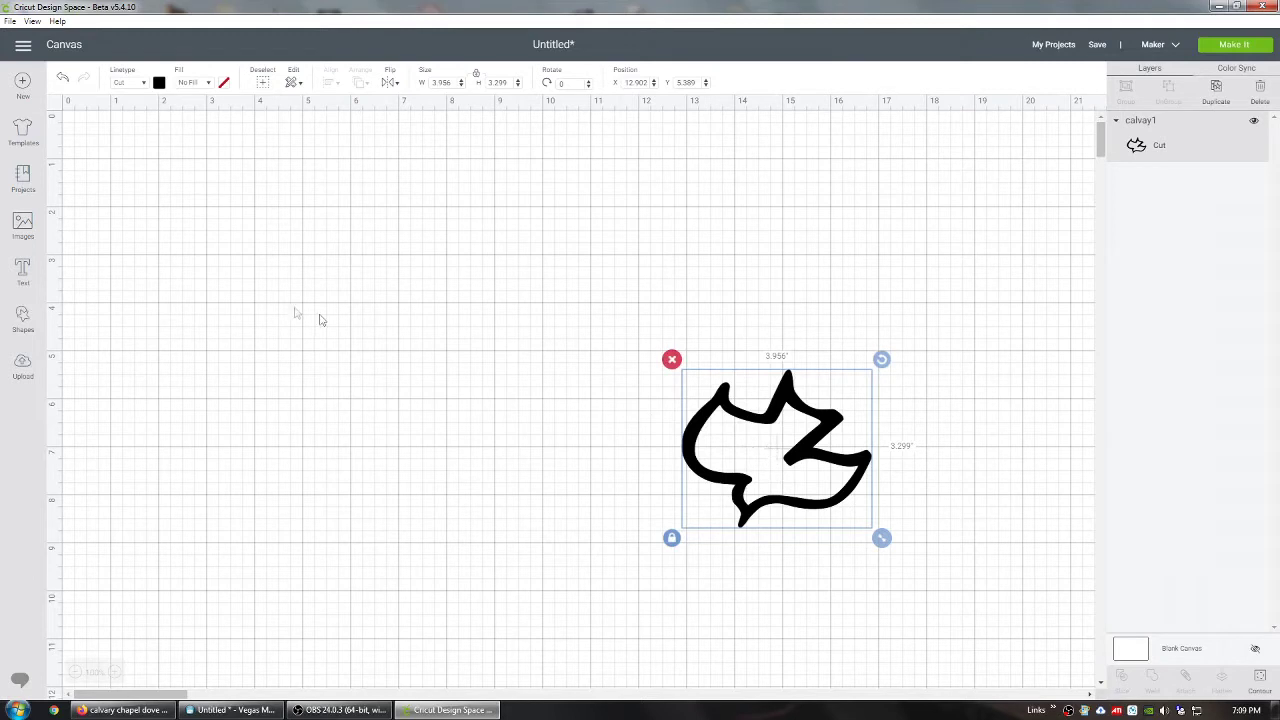
Step: Add a square from Shapes and move it down beside the dove
click(24, 318)
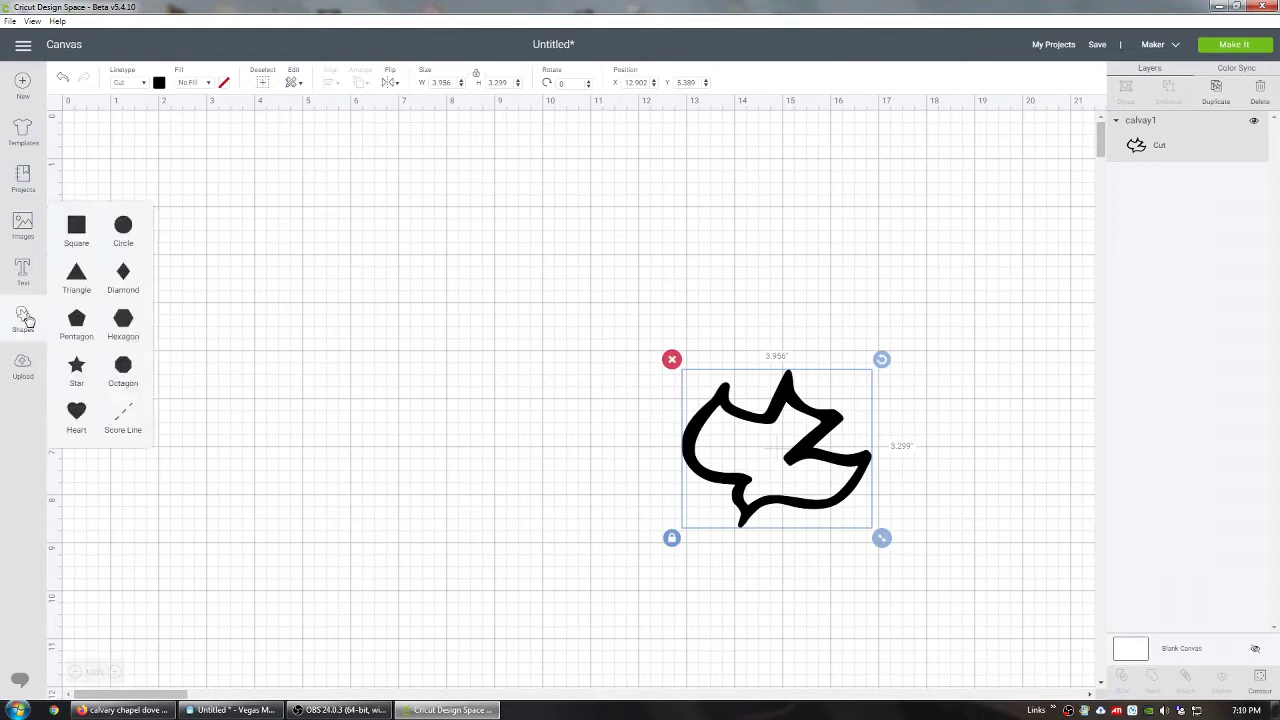
click(80, 229)
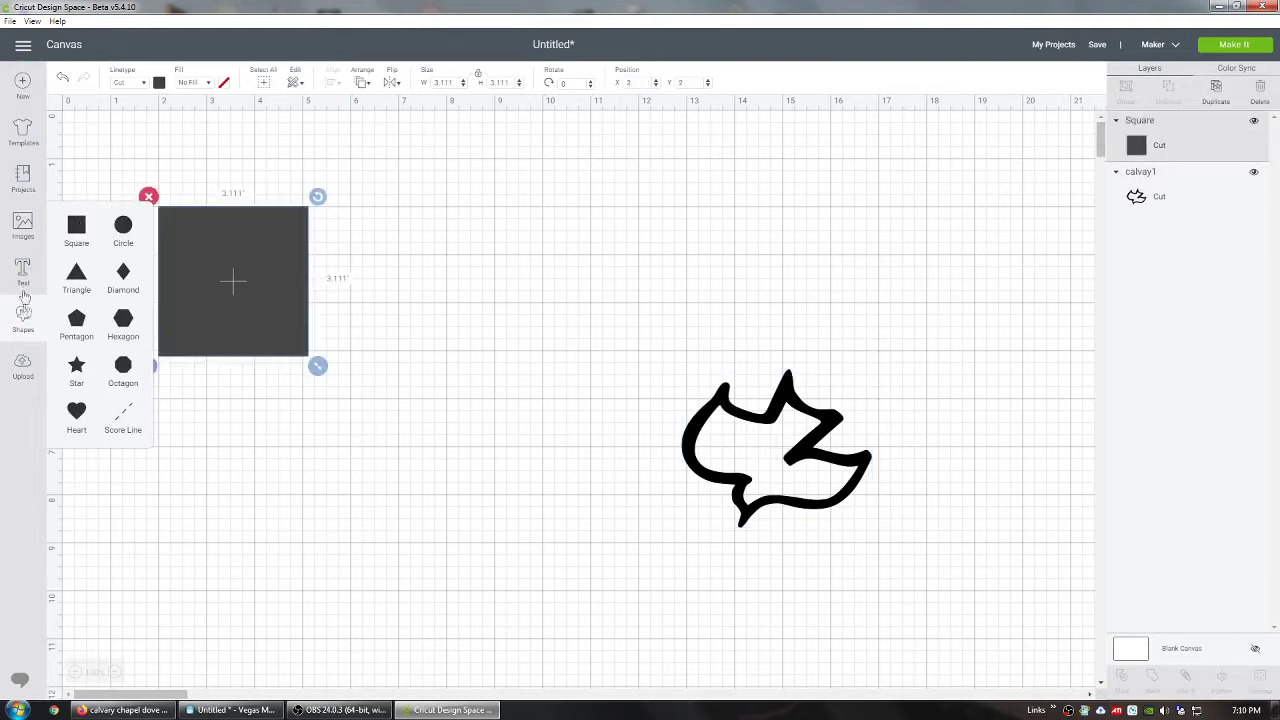
drag(214, 298, 335, 456)
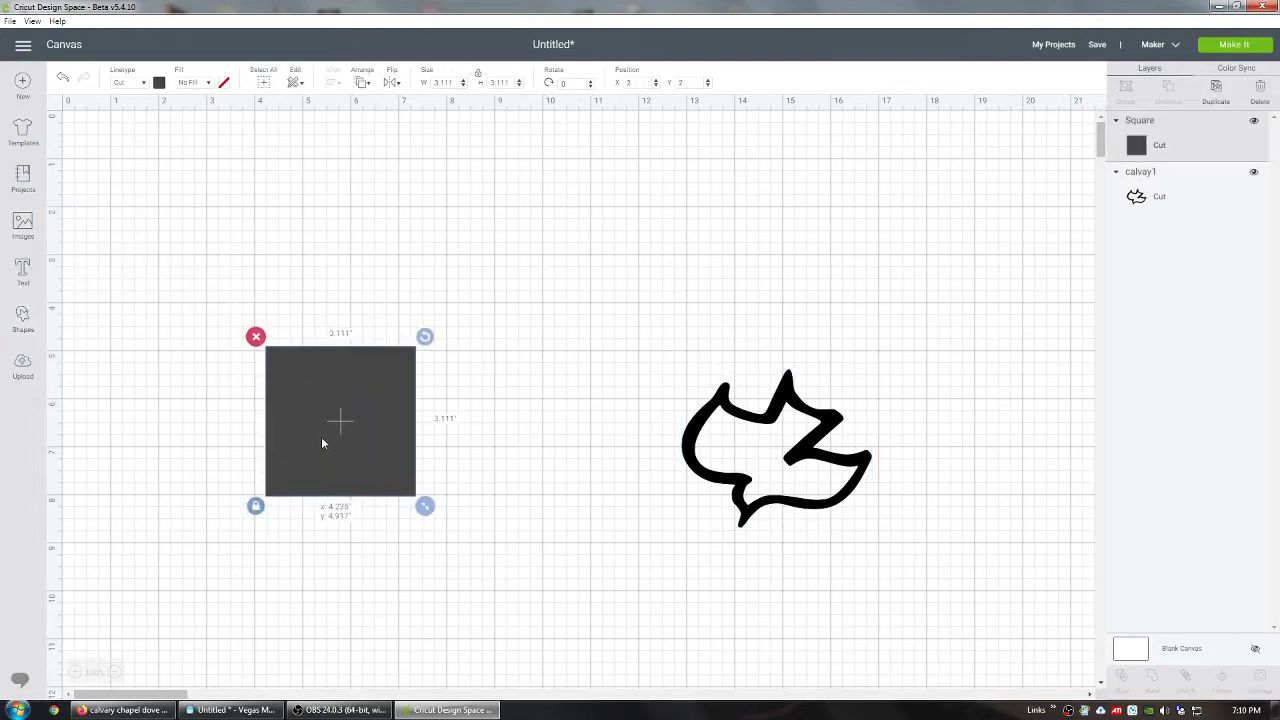
Step: Stretch the square into a 0.472 × 5.903 in vertical bar and duplicate it
click(256, 507)
drag(426, 510, 300, 631)
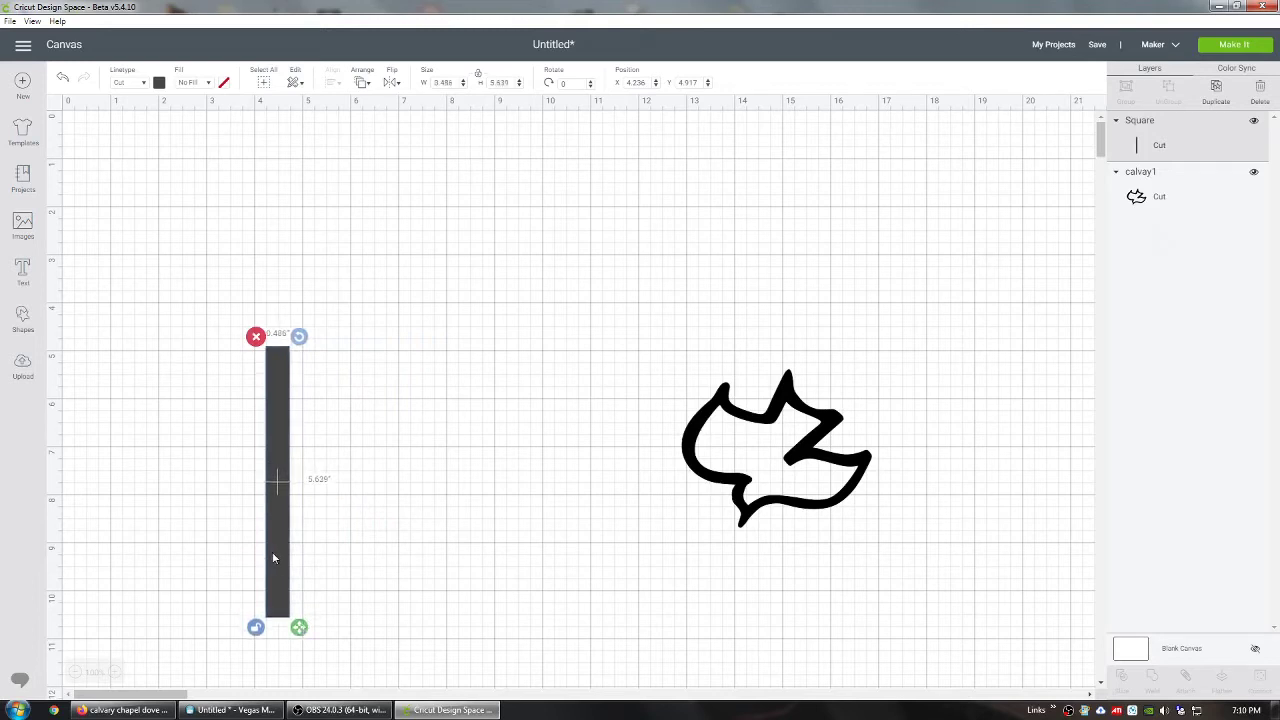
drag(275, 555, 251, 429)
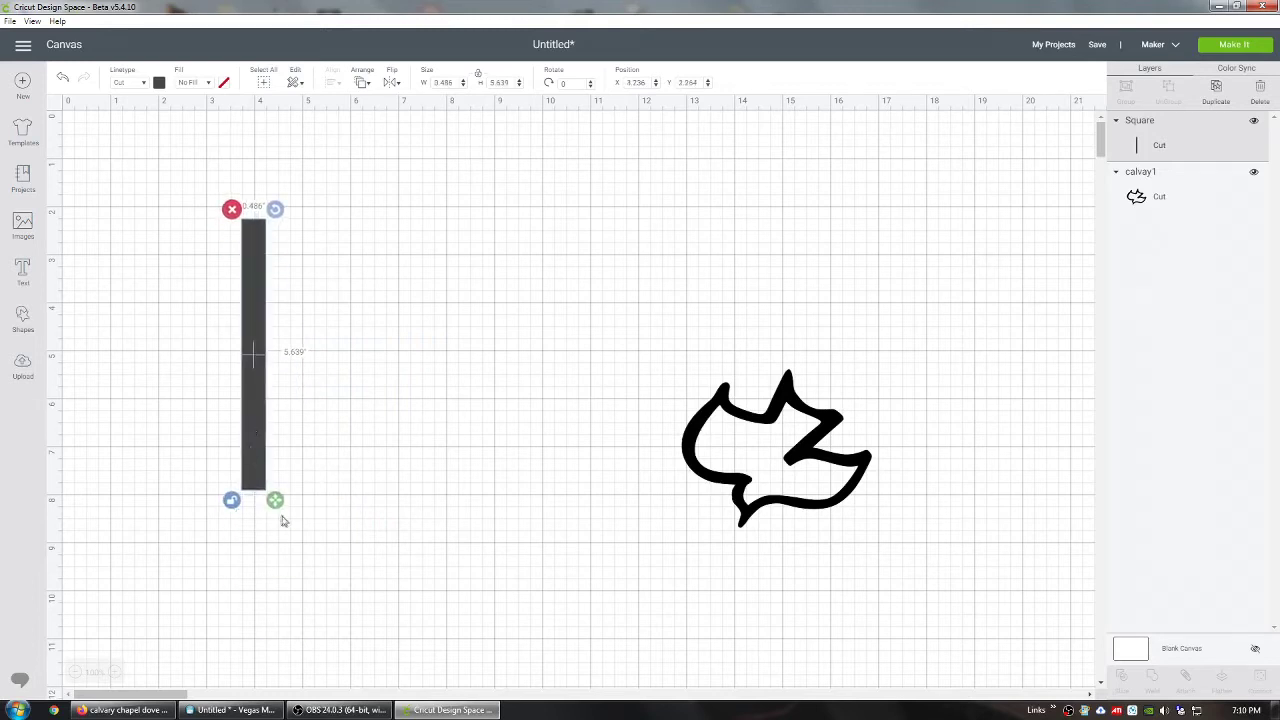
drag(277, 505, 277, 518)
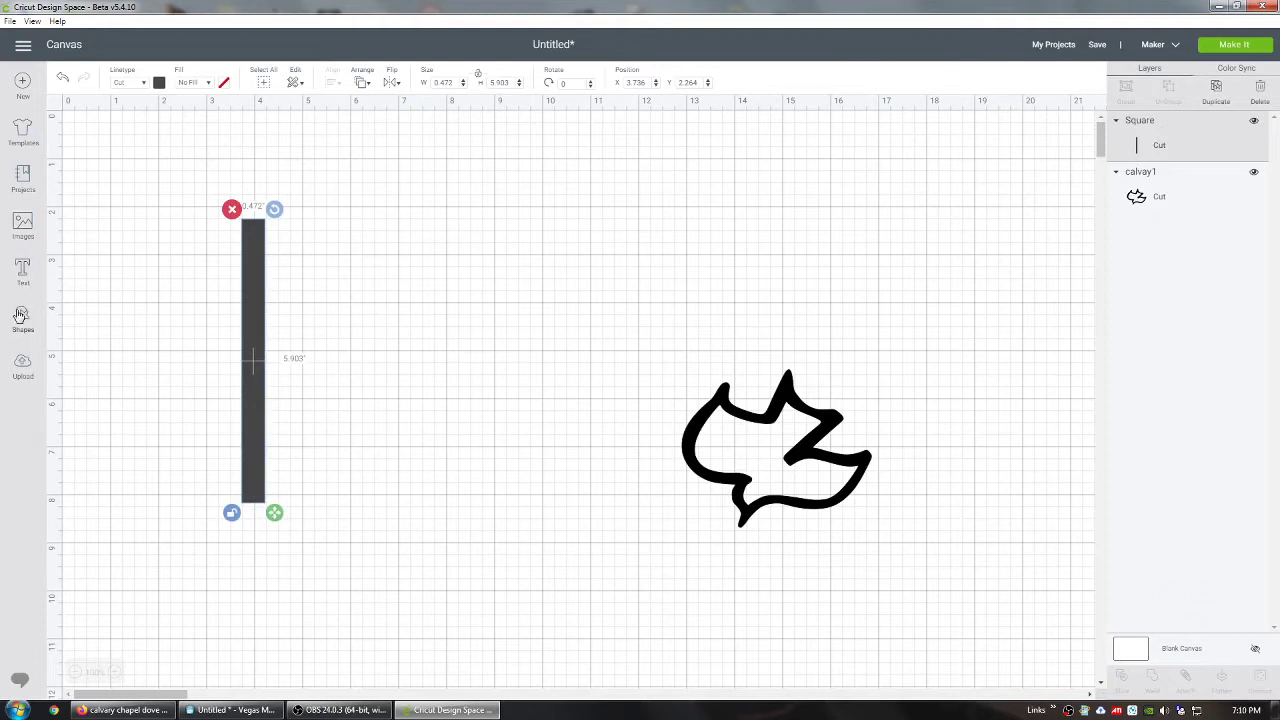
click(1216, 88)
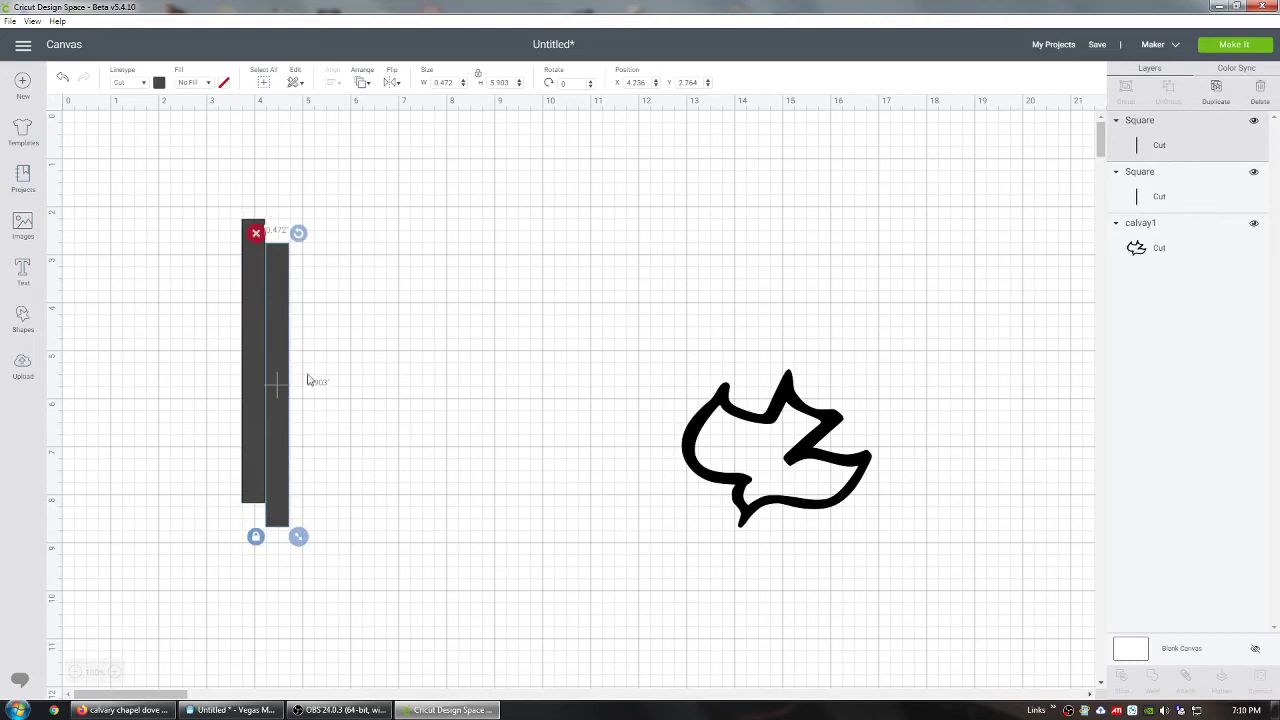
Step: Rotate the duplicate bar 270° and lay it across the vertical bar
drag(278, 396, 356, 391)
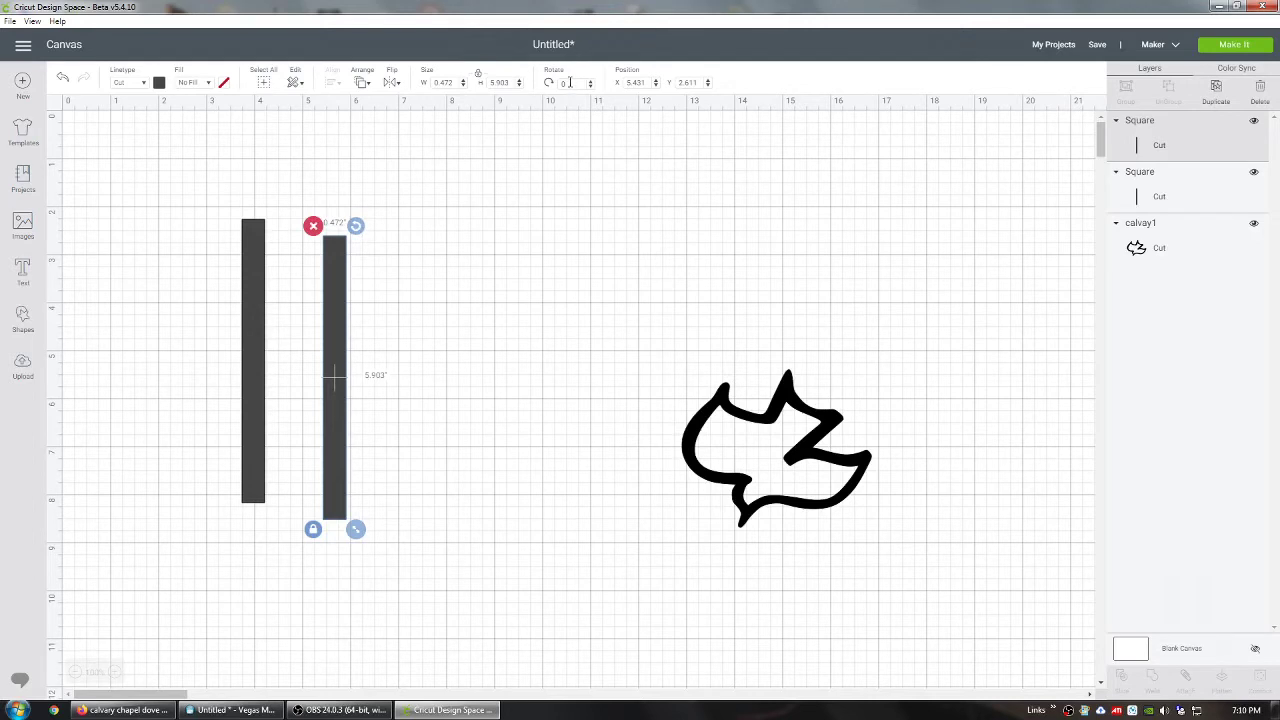
double_click(567, 83)
key(Return)
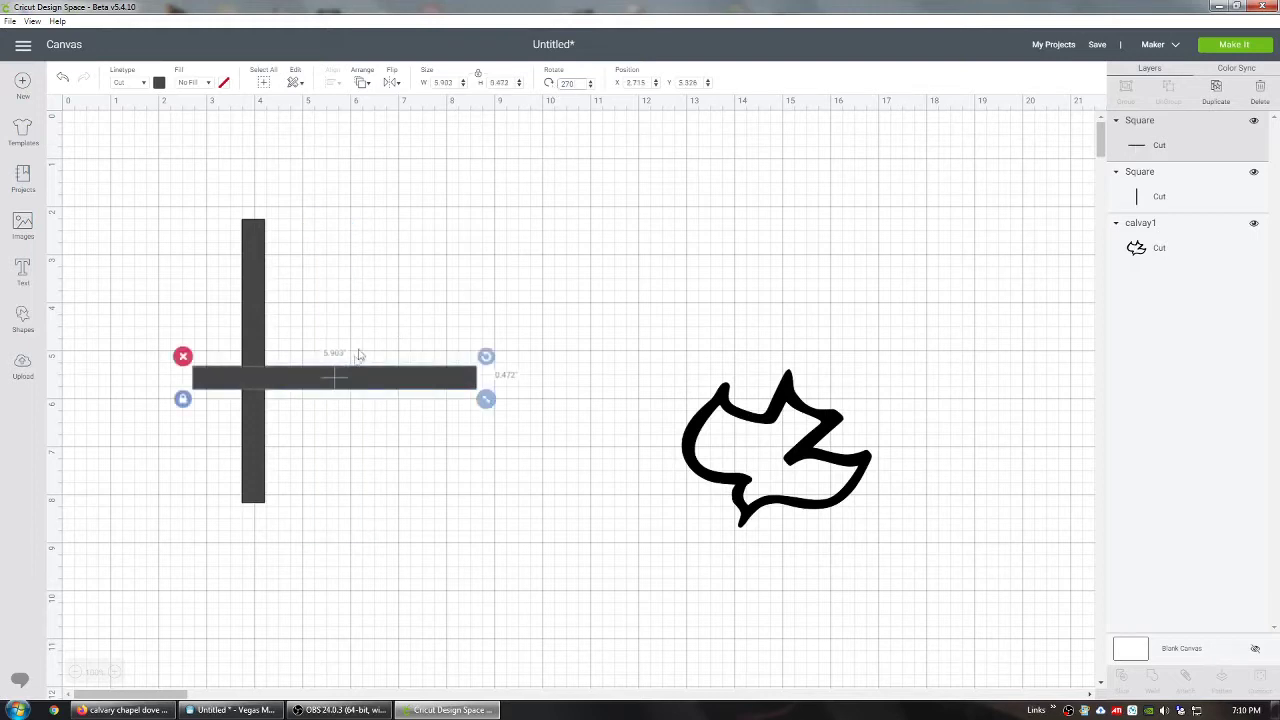
drag(335, 381, 250, 298)
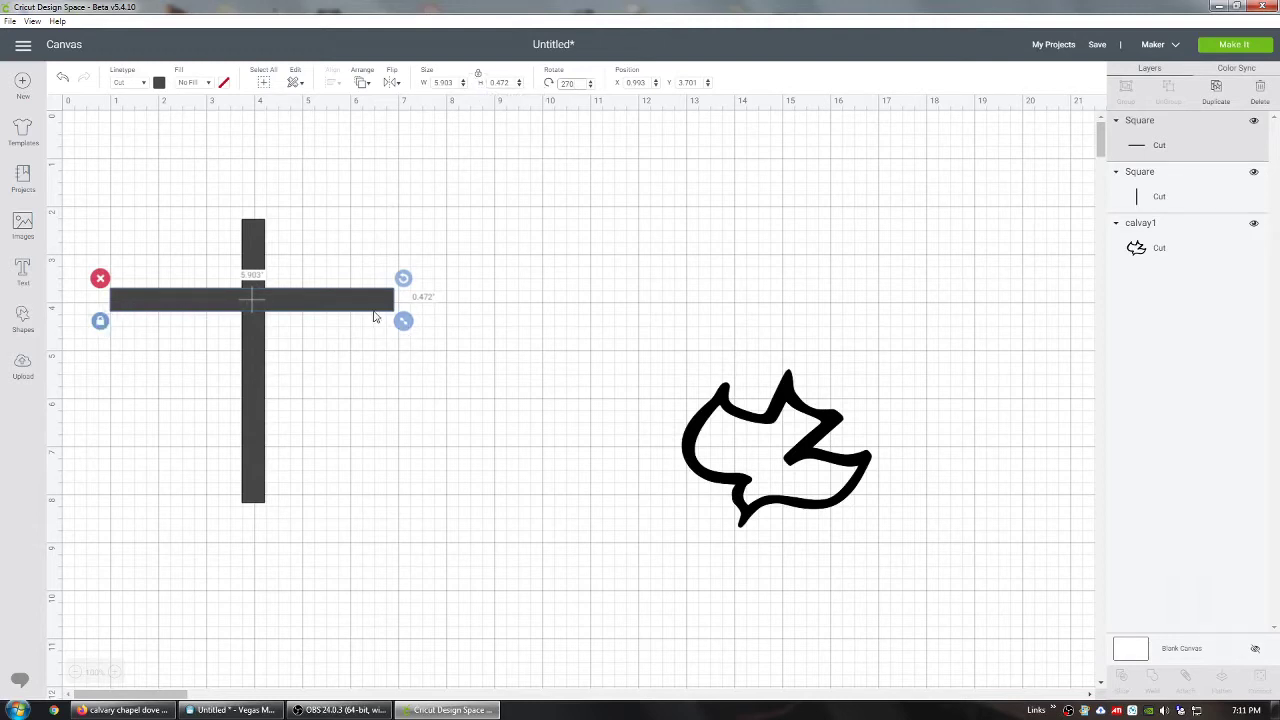
Step: Shorten the crossbar to 4.5 in wide and centre it on the upright
drag(405, 322, 334, 316)
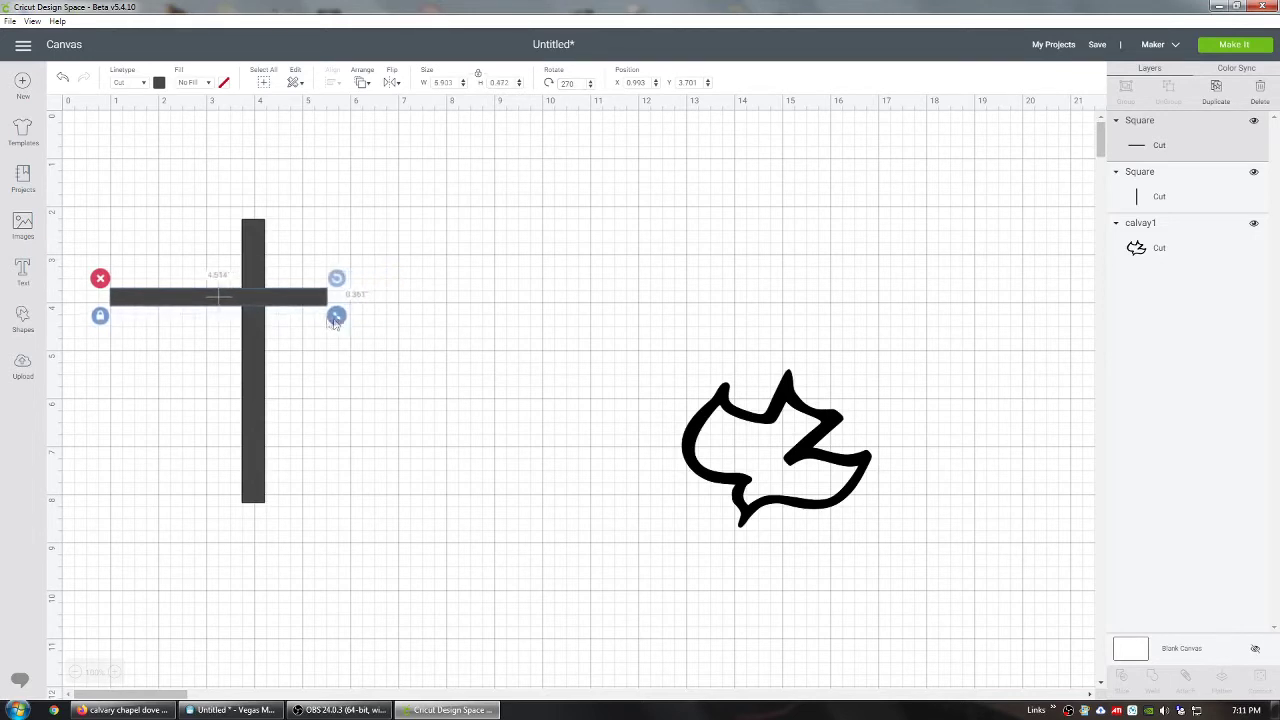
drag(197, 298, 230, 301)
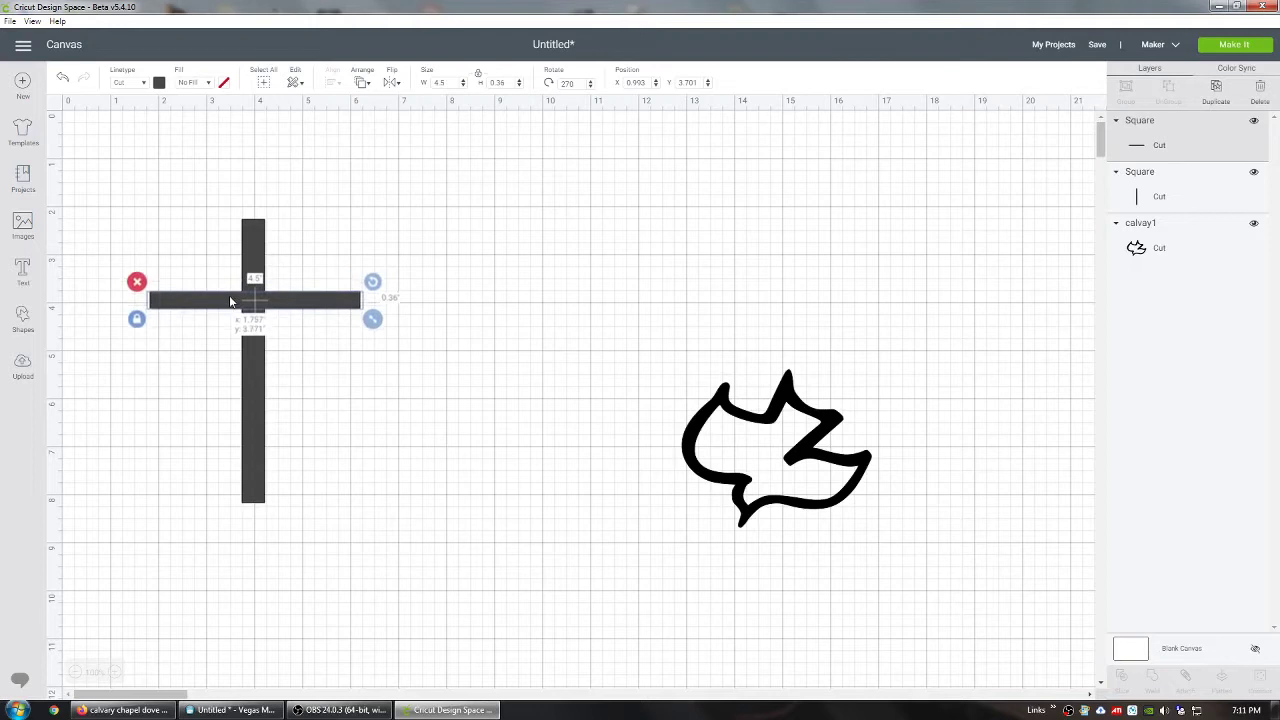
drag(230, 301, 230, 301)
Step: Marquee-select both cross bars and weld them into one Weld Result cross
click(145, 213)
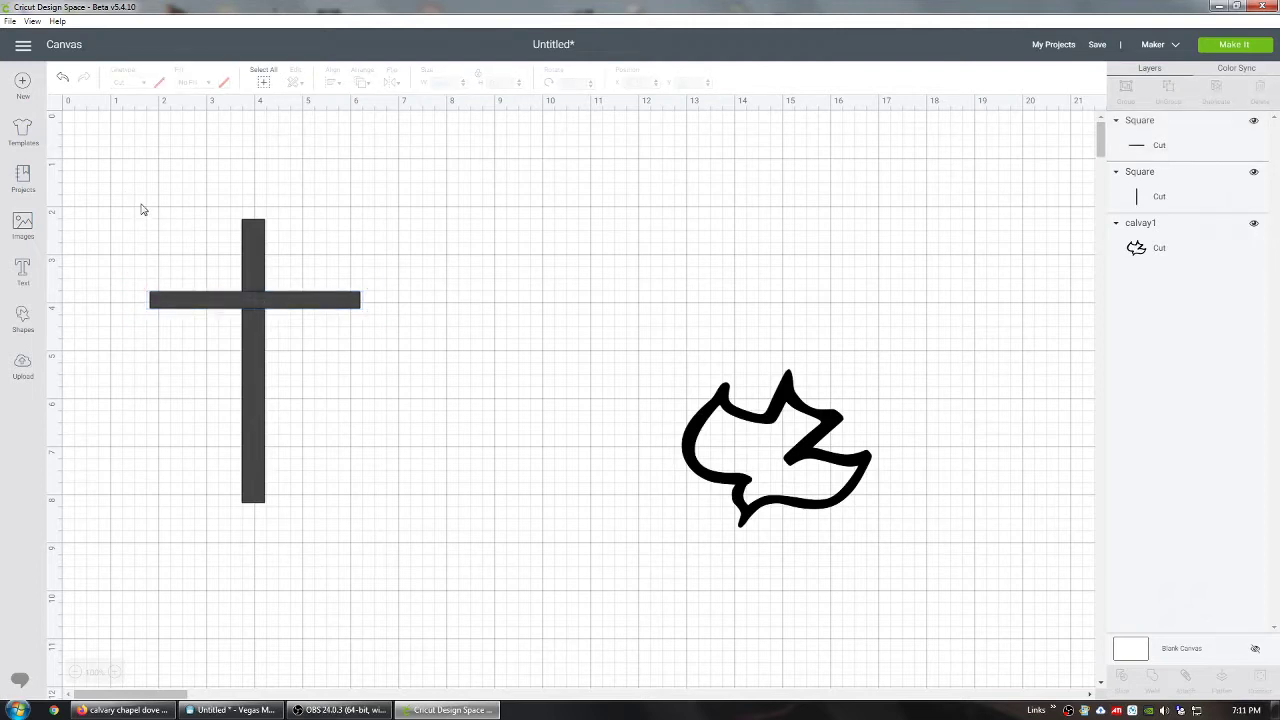
drag(142, 210, 351, 405)
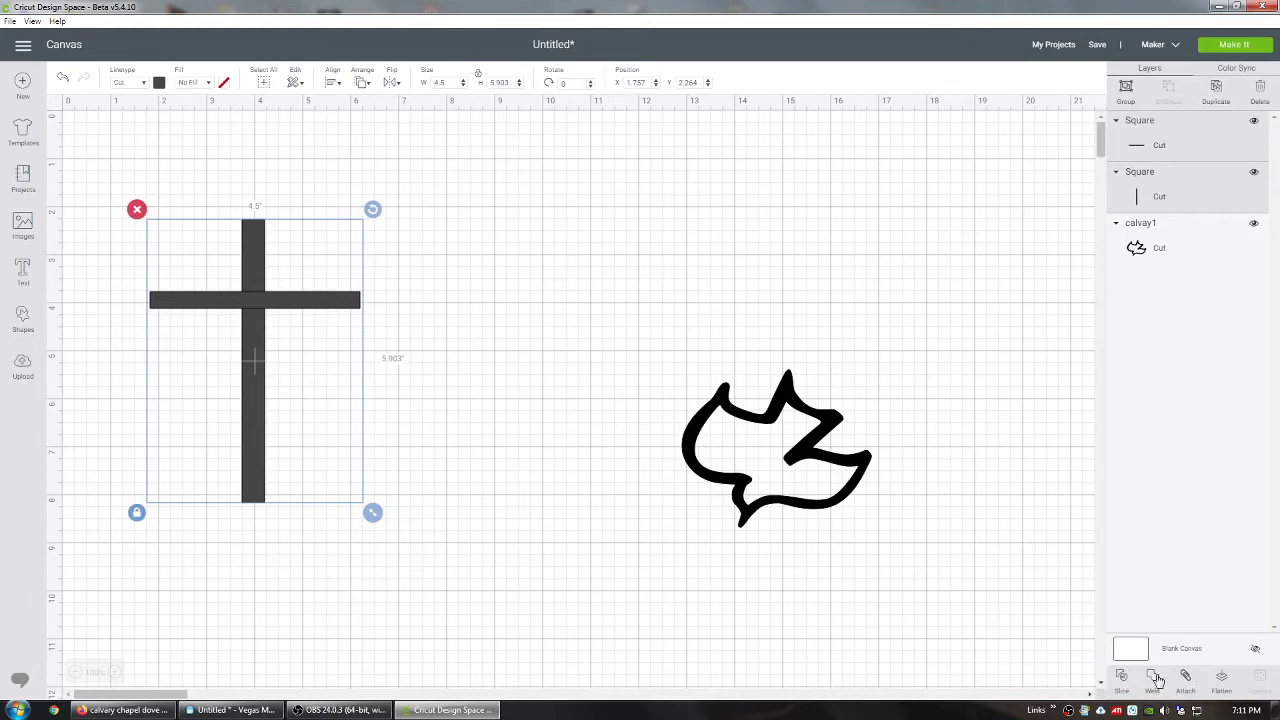
click(1153, 679)
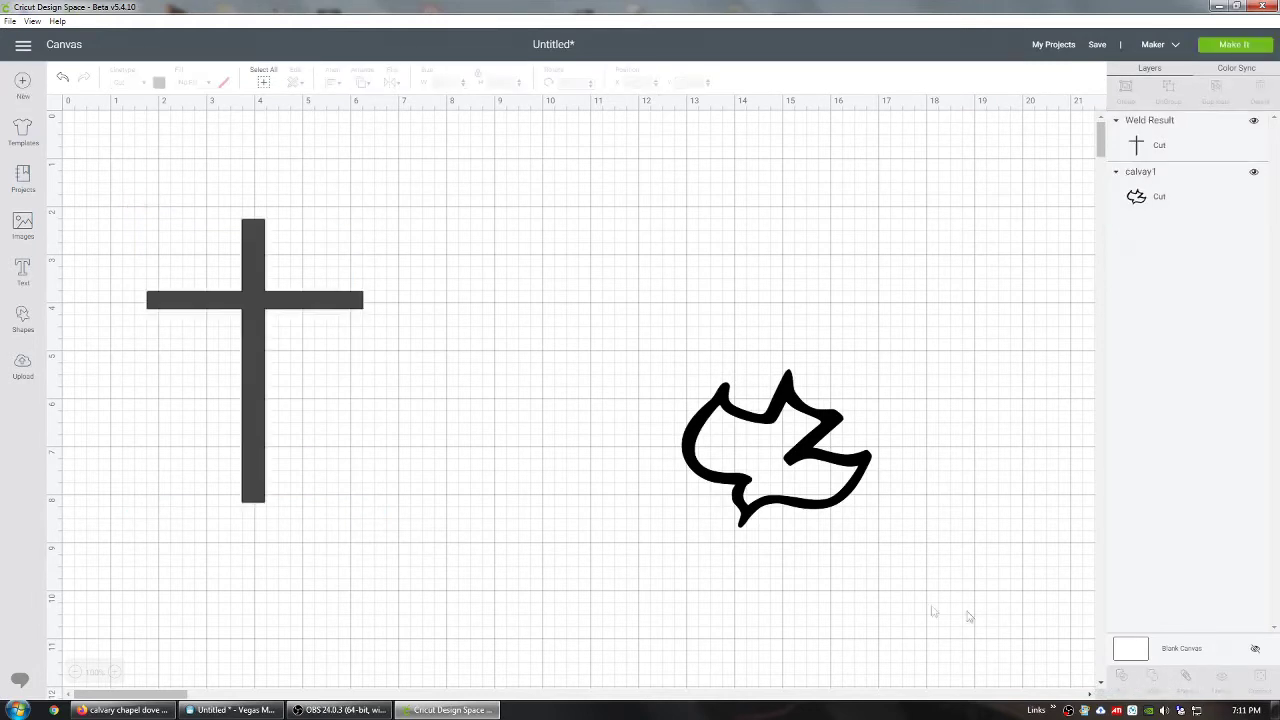
Step: Enlarge the cross and reposition it alongside the dove outline
drag(256, 392, 377, 364)
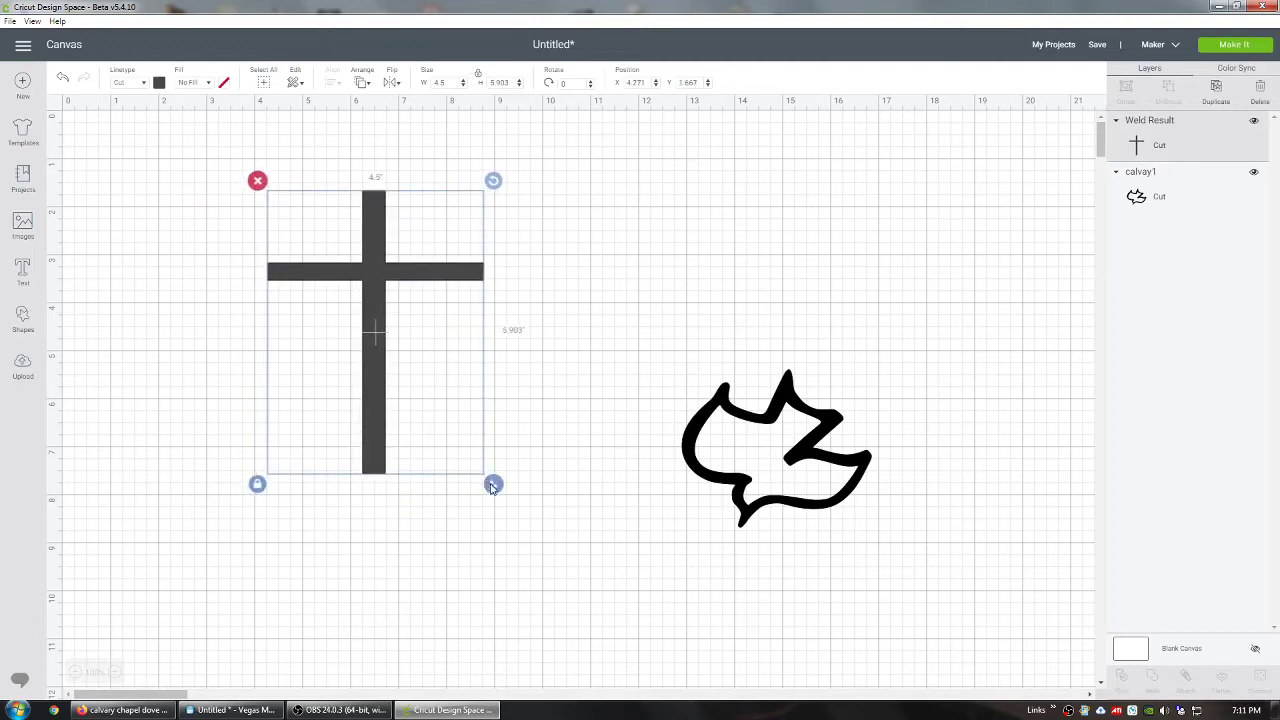
drag(498, 492, 563, 577)
drag(740, 503, 381, 356)
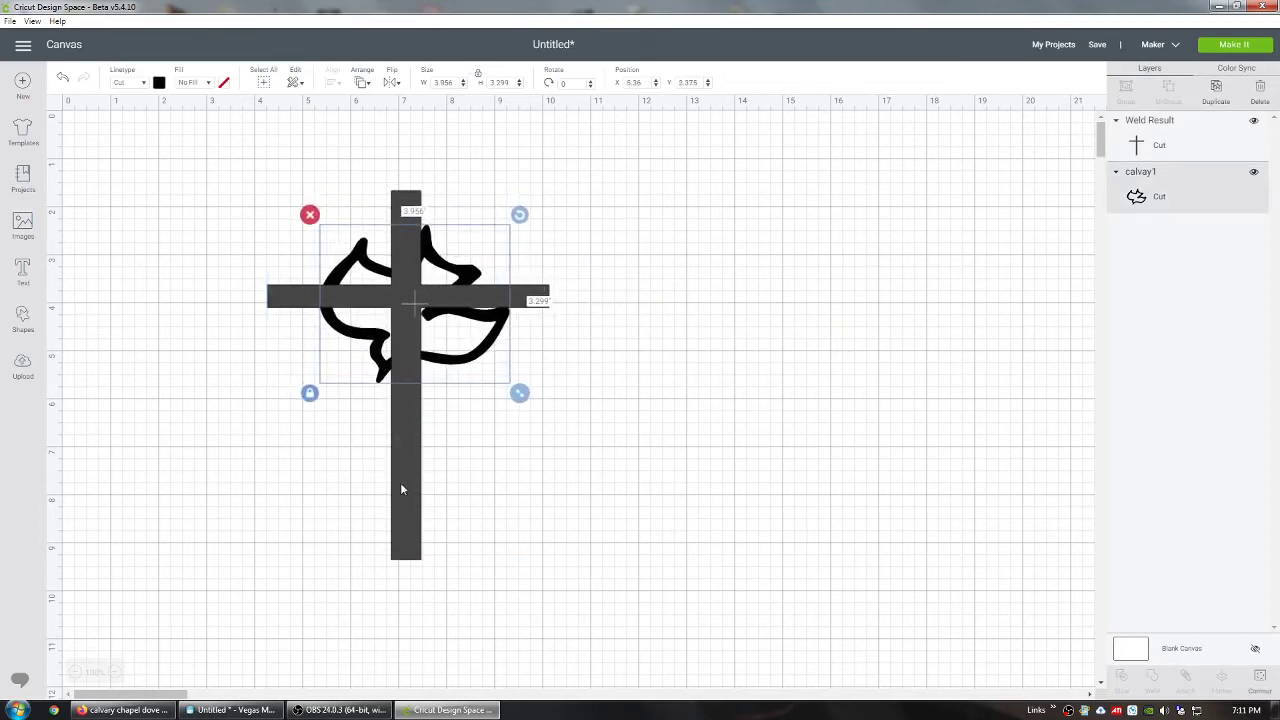
click(400, 482)
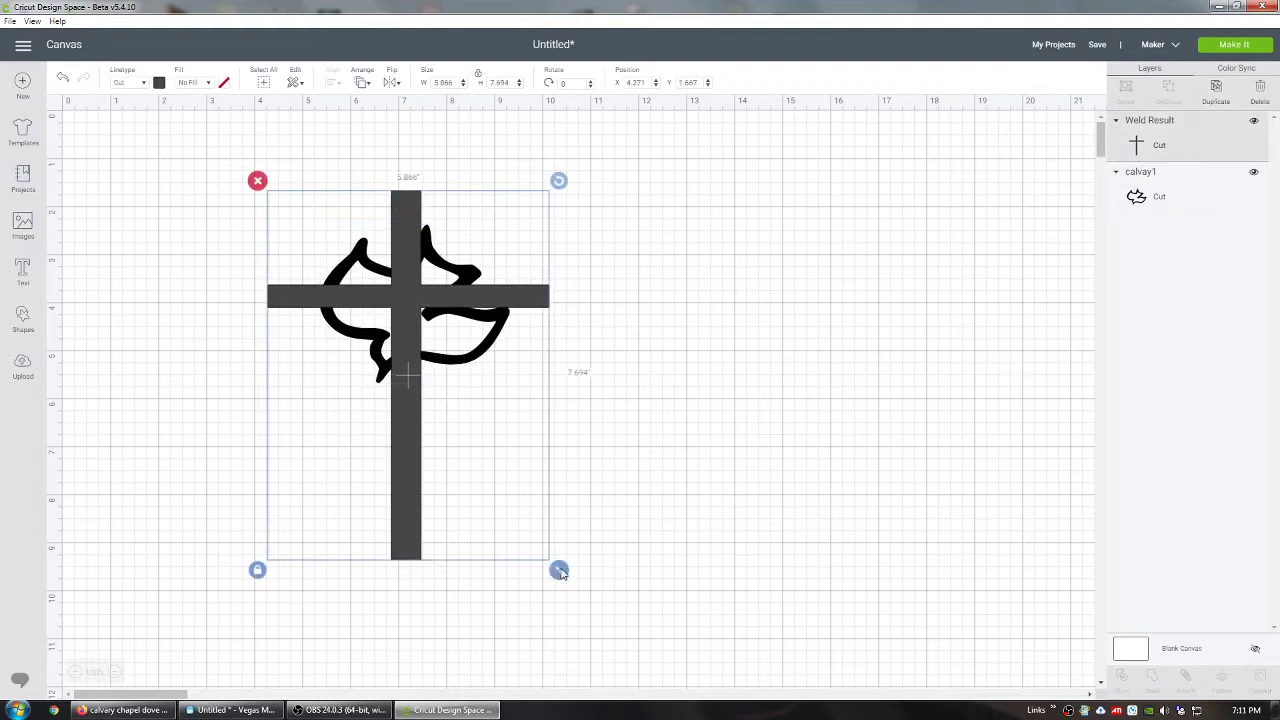
drag(558, 570, 591, 605)
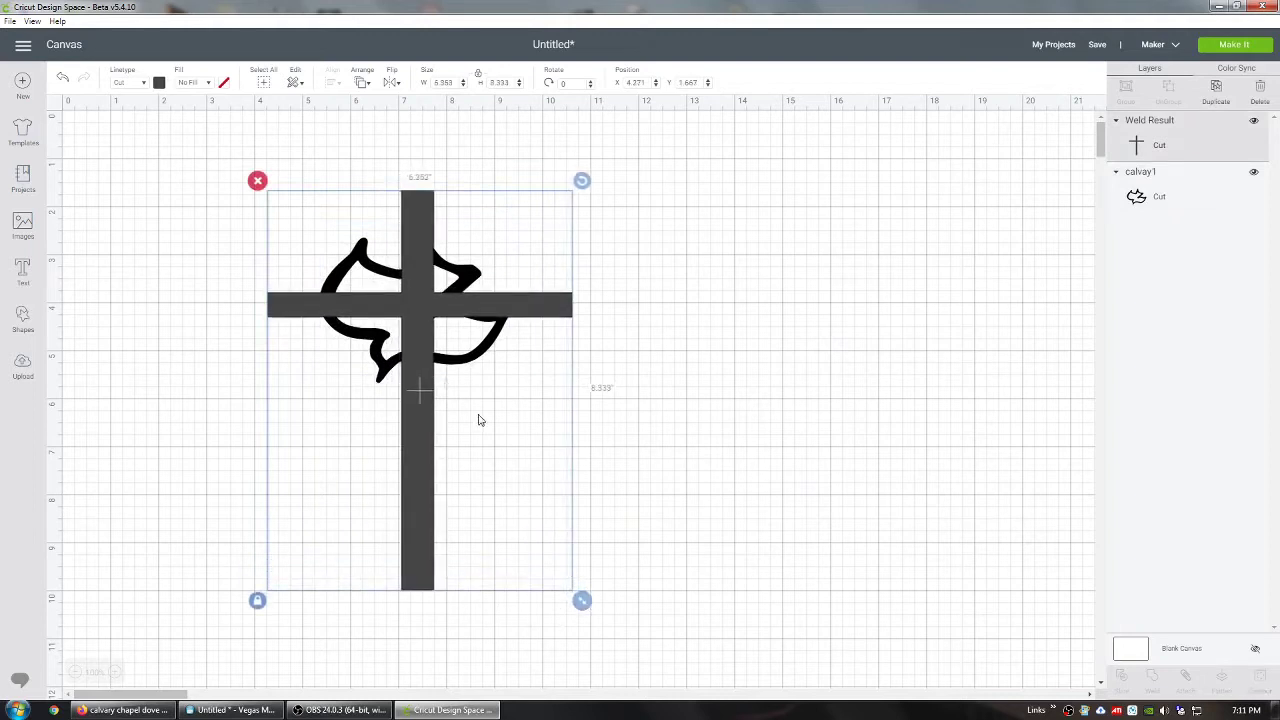
drag(422, 409, 231, 404)
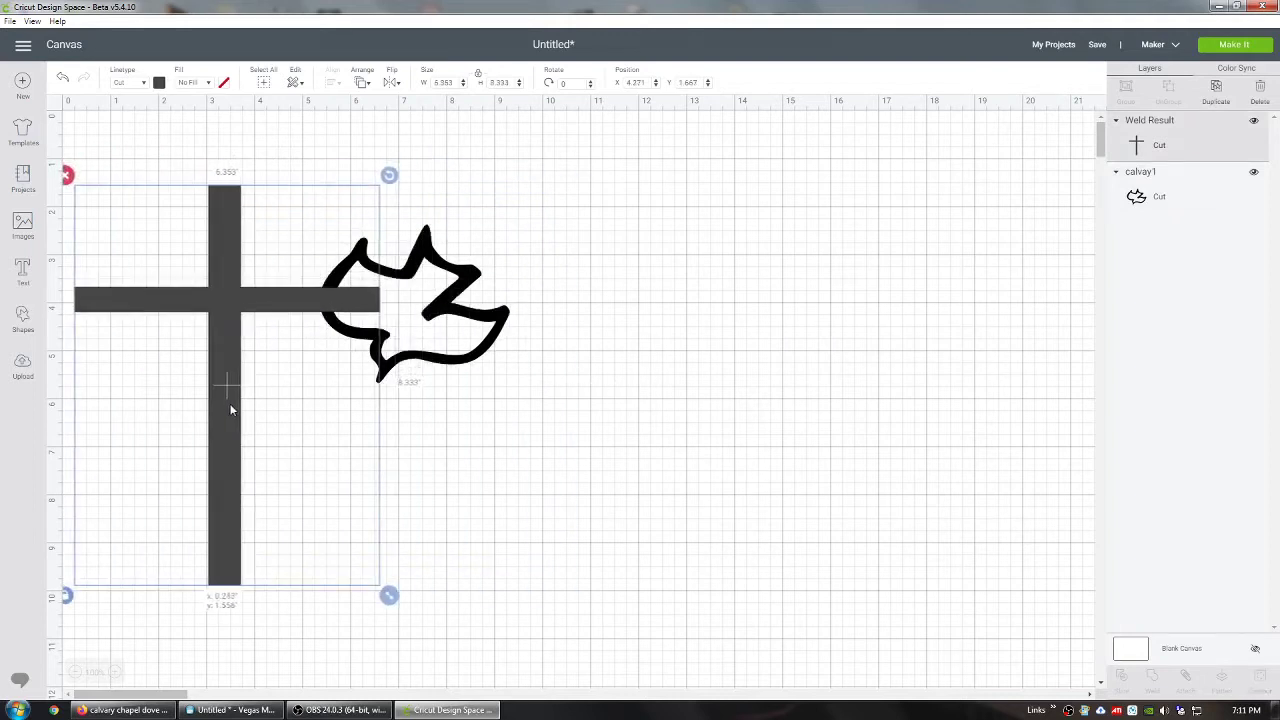
Step: Shrink the dove to 3.067 × 2.557 in and place it over the cross's intersection
click(443, 362)
drag(443, 362, 620, 419)
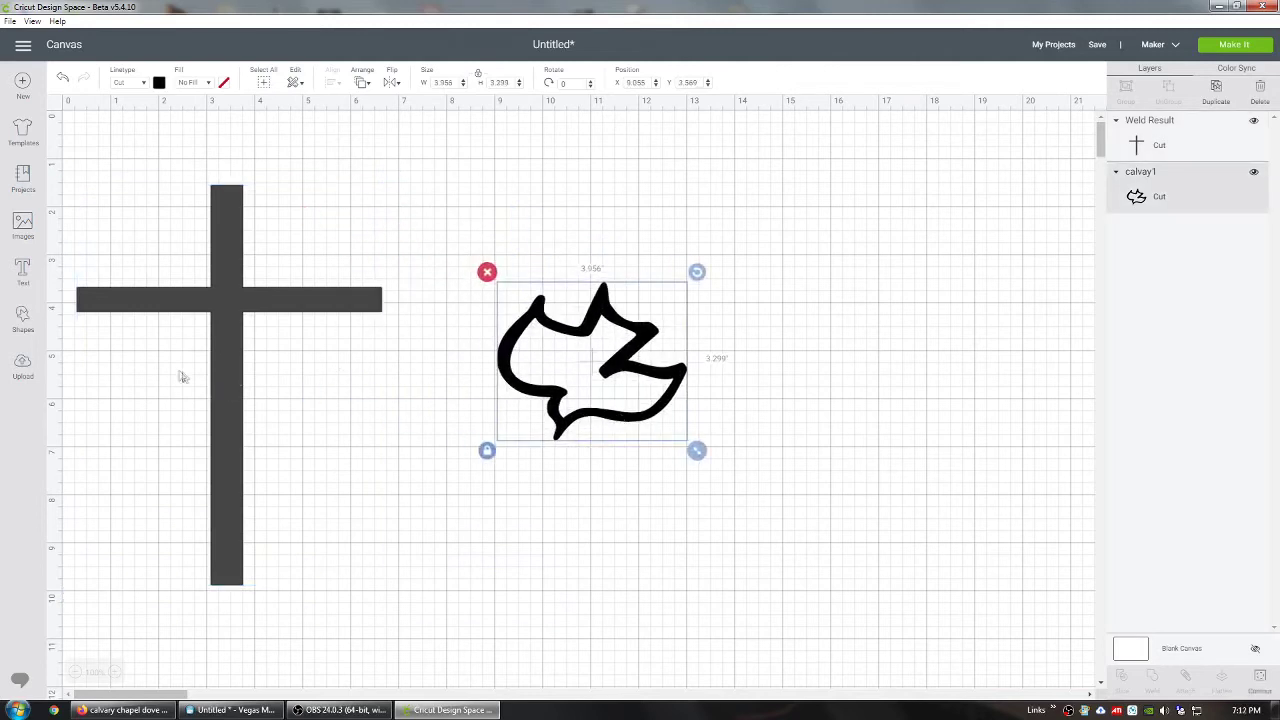
drag(218, 386, 313, 399)
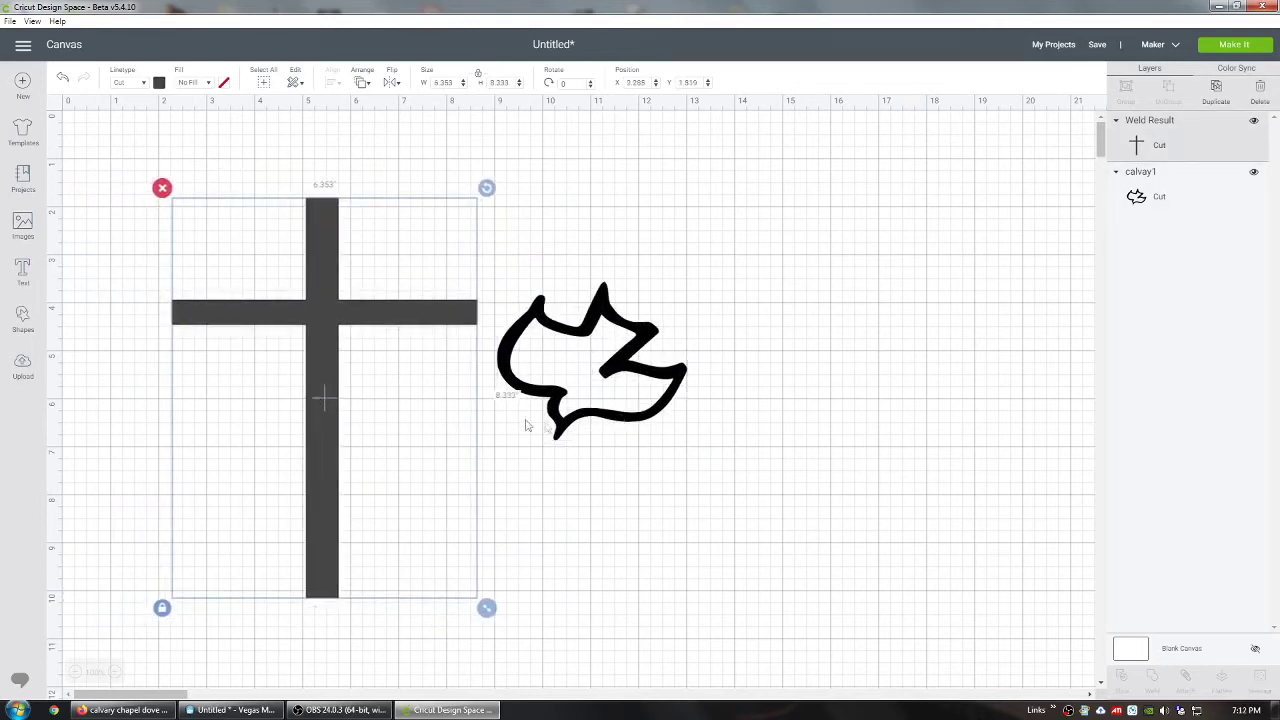
click(591, 428)
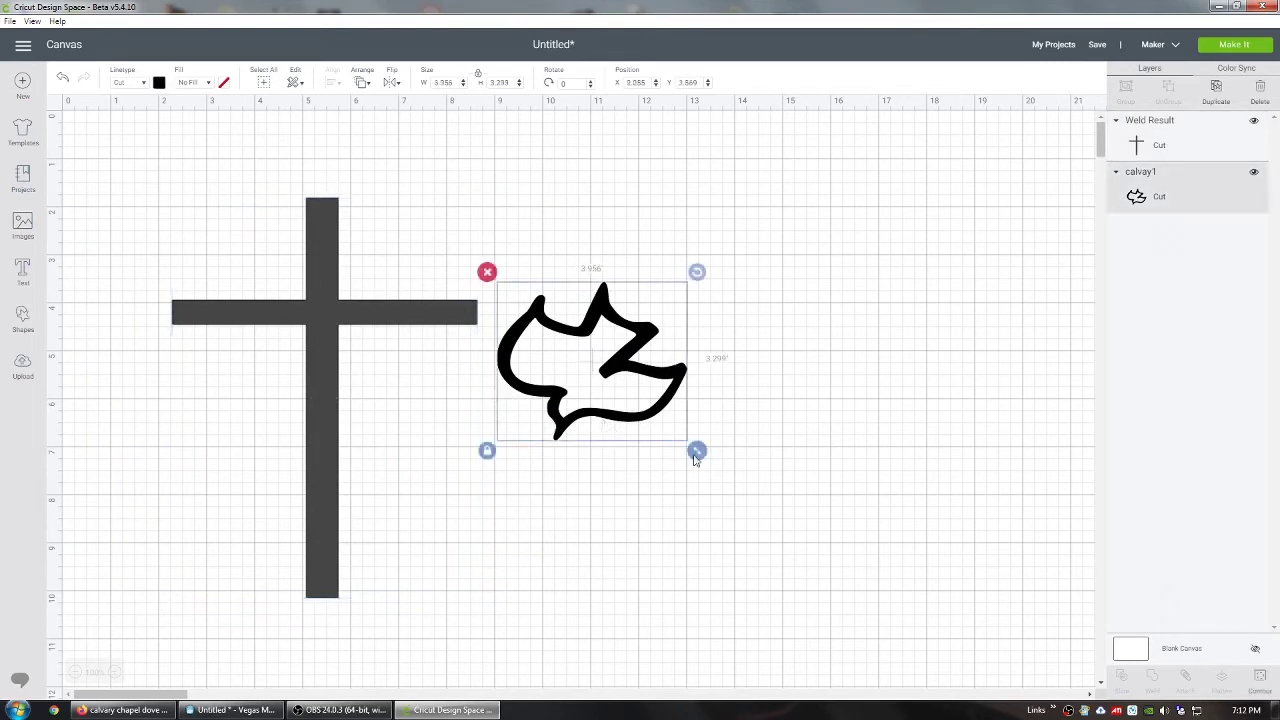
drag(696, 452, 654, 414)
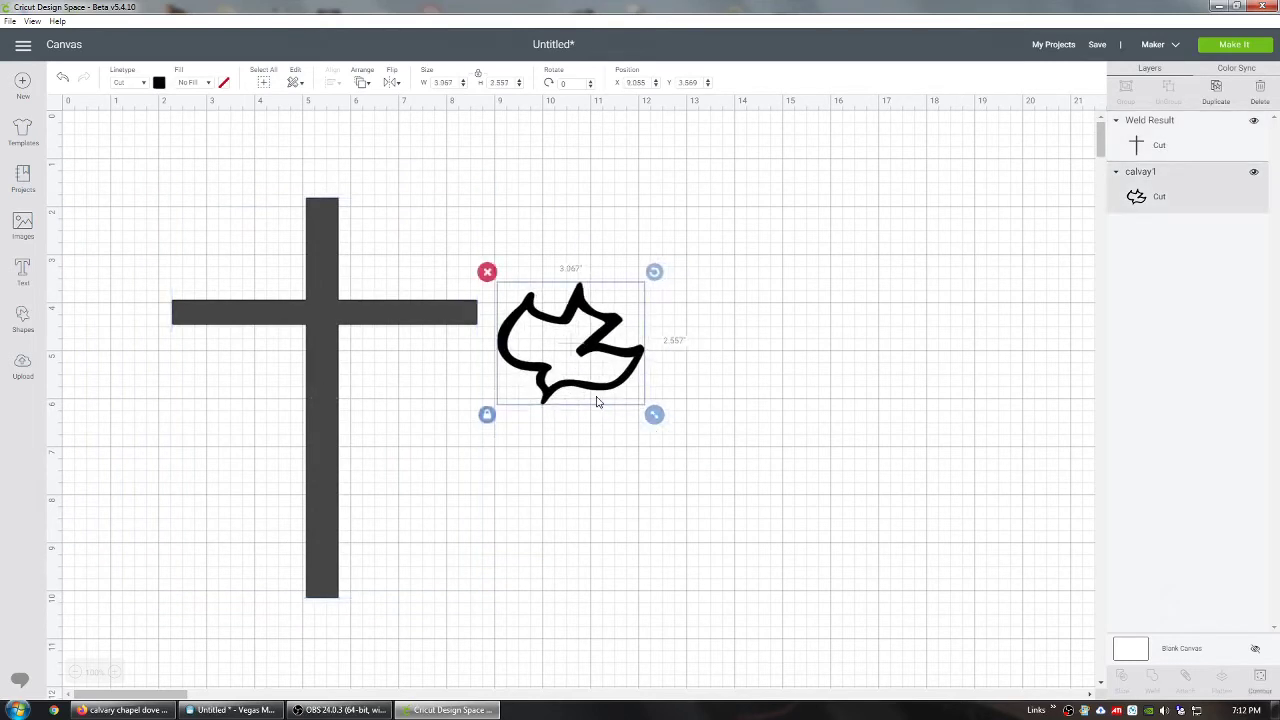
drag(583, 389, 334, 352)
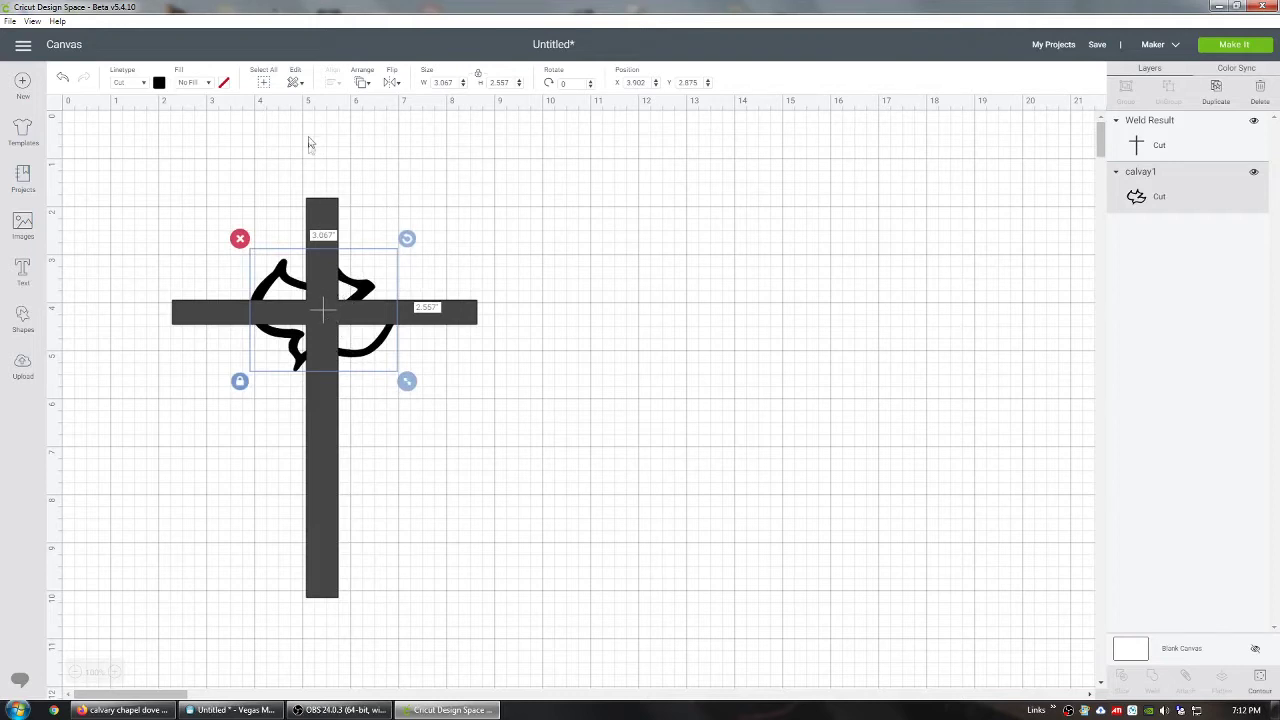
Step: Send the dove to the front with Arrange and nudge it onto the intersection
click(364, 86)
click(388, 168)
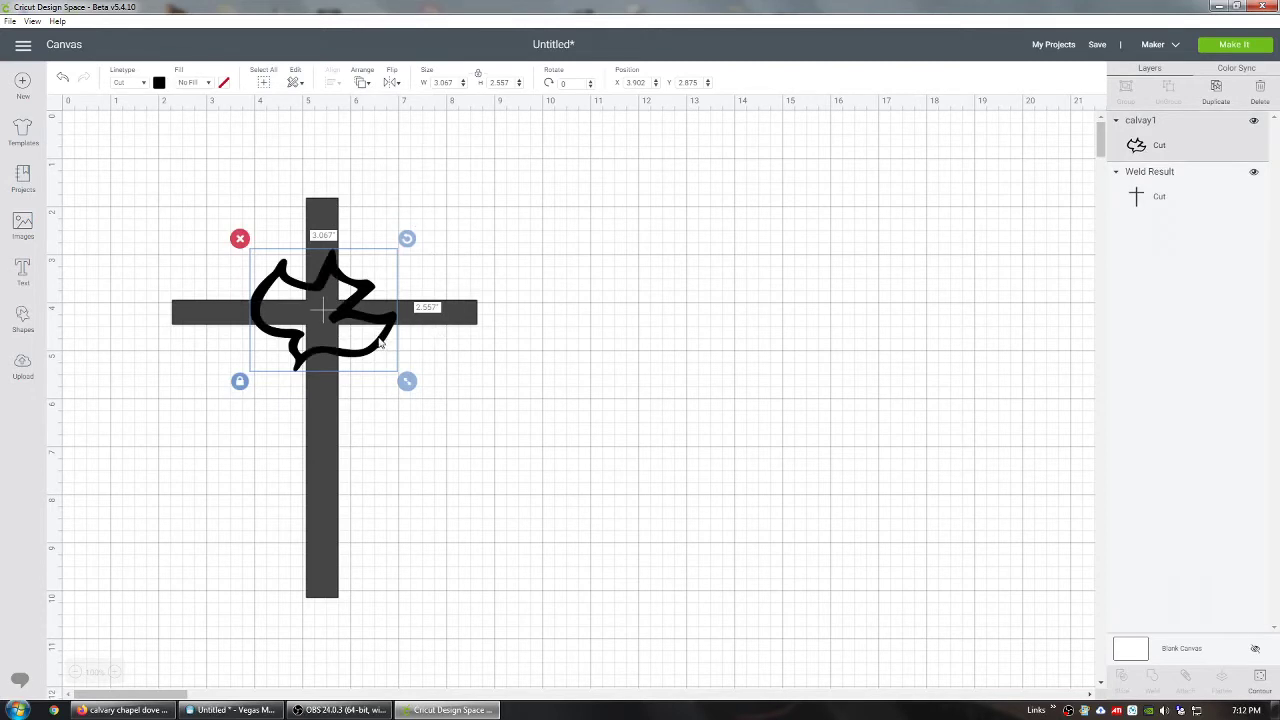
drag(380, 343, 388, 341)
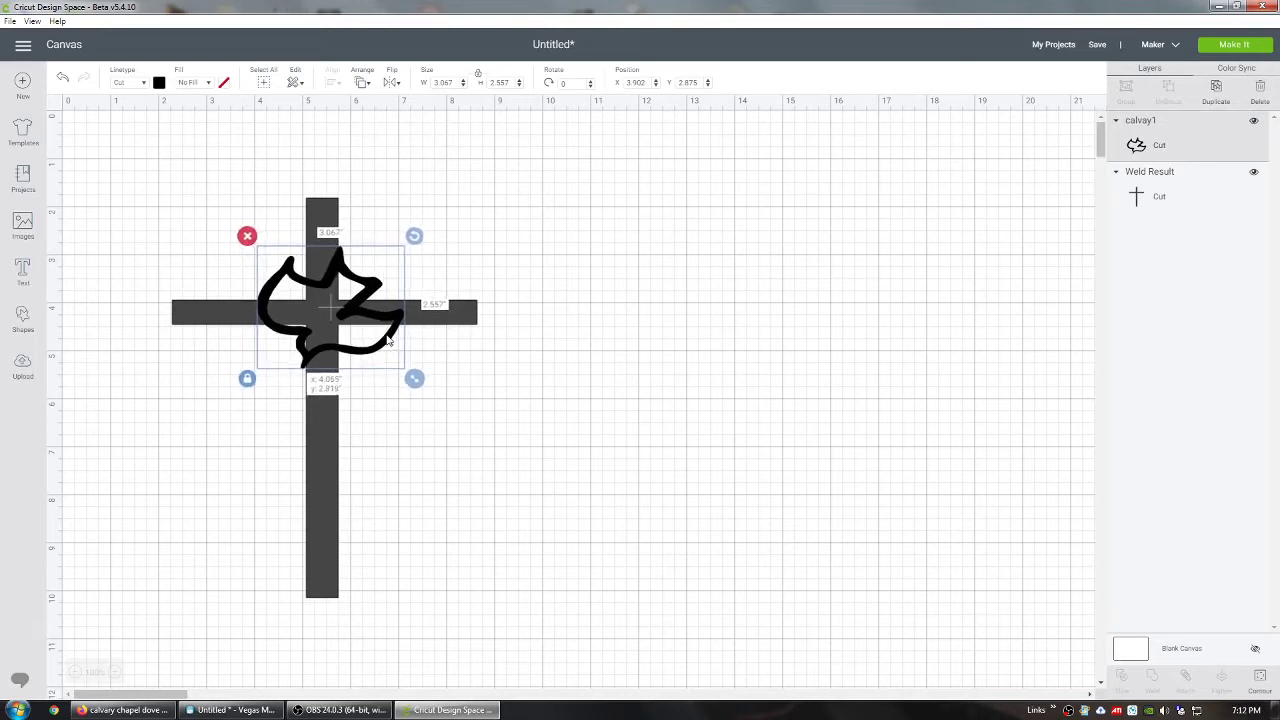
Step: Marquee-select the cross and the dove together
click(164, 200)
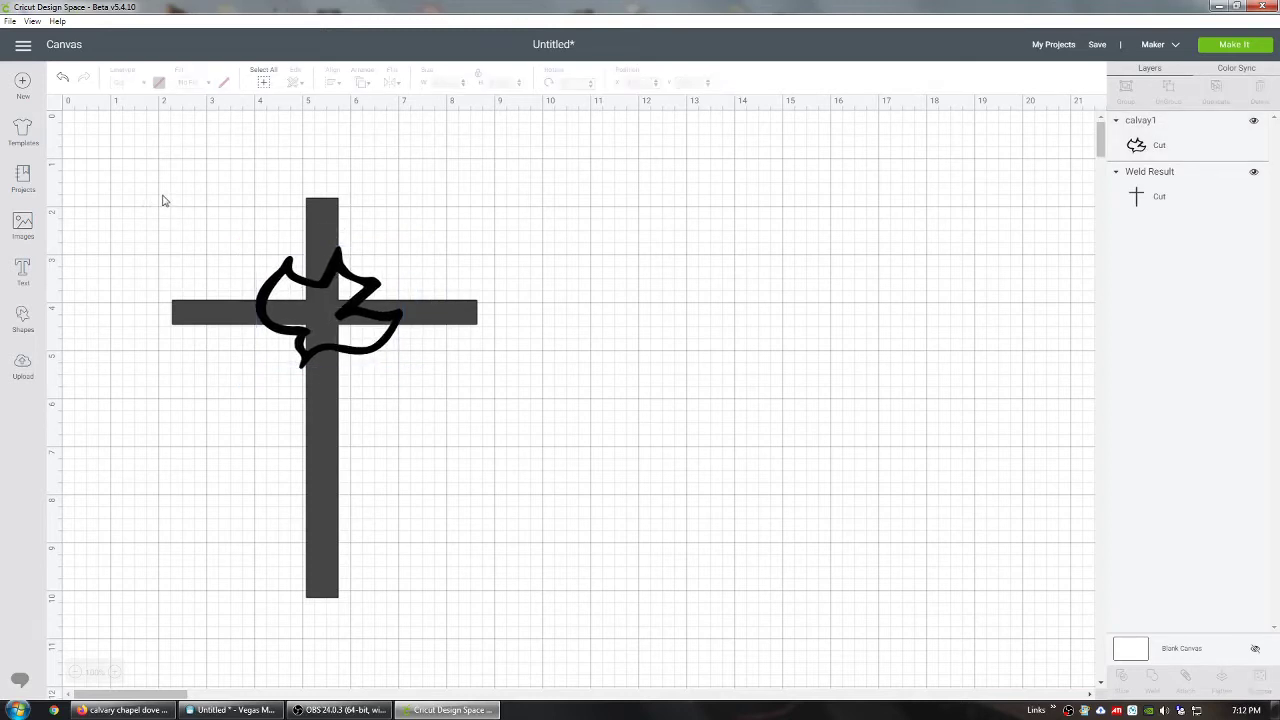
drag(163, 197, 185, 216)
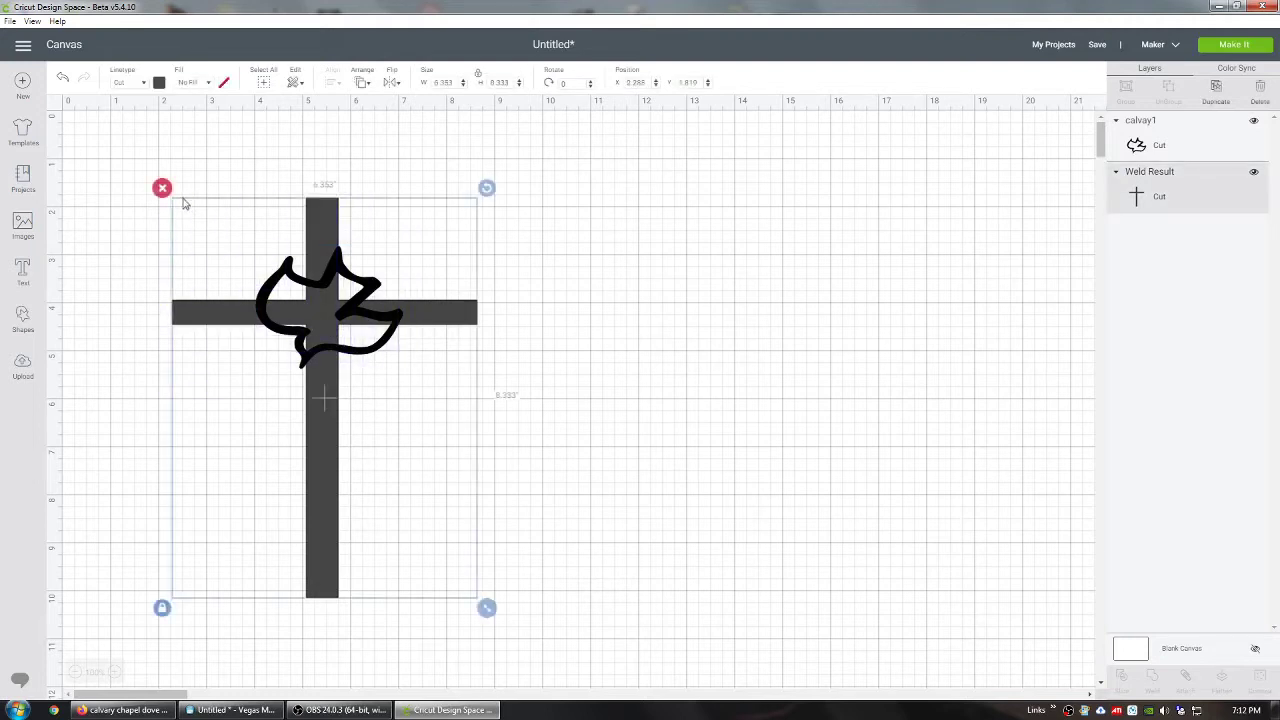
click(216, 170)
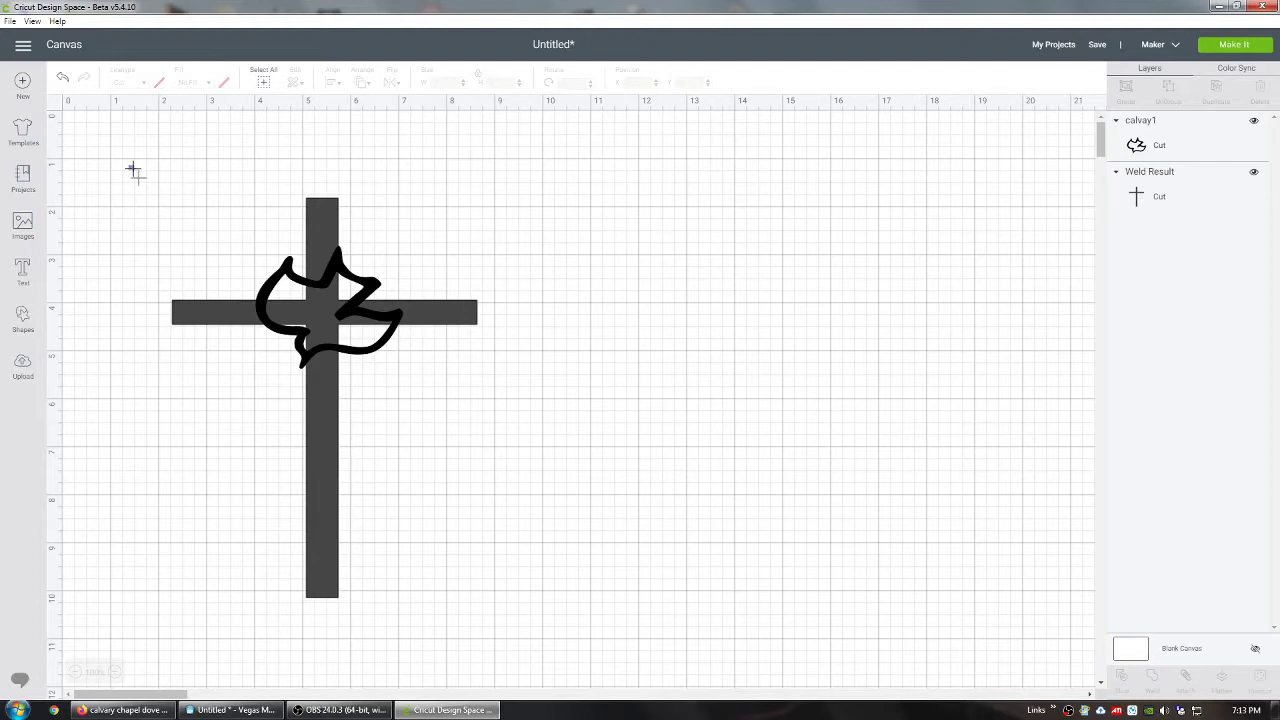
drag(129, 167, 456, 414)
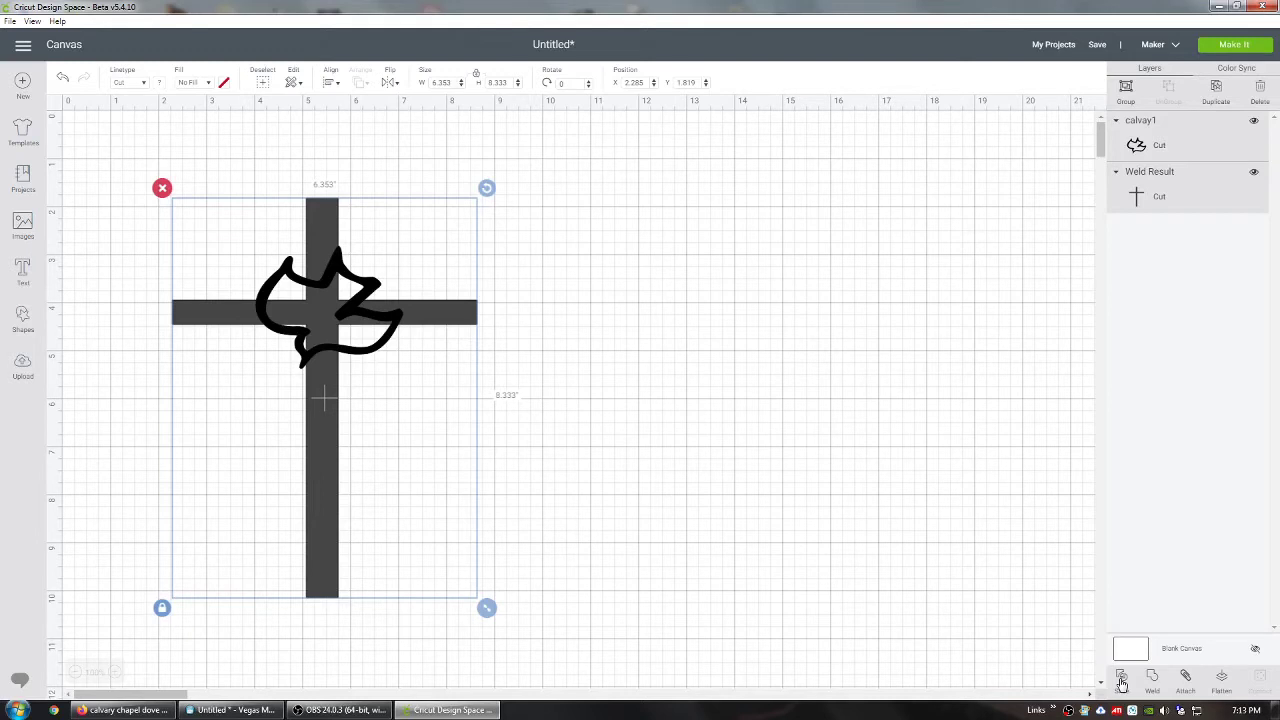
Step: Slice the dove out of the cross, then pull the cross and two dove pieces apart
click(1122, 683)
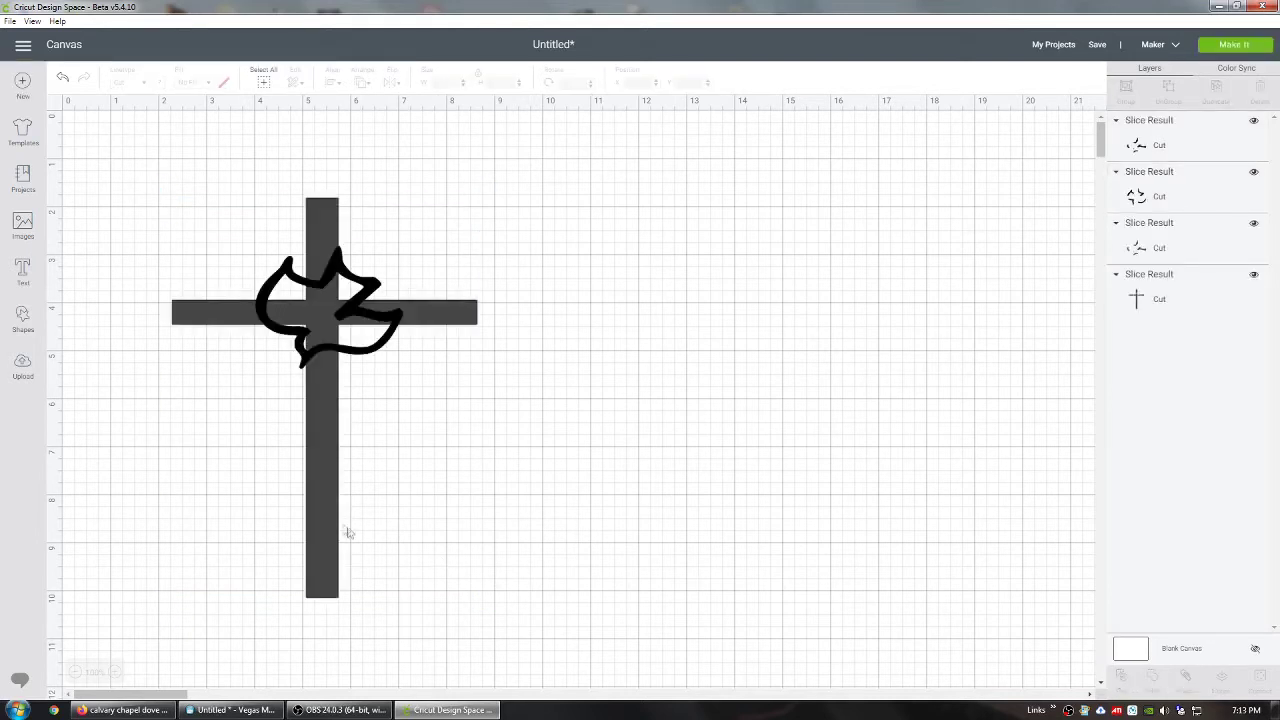
drag(315, 490, 604, 520)
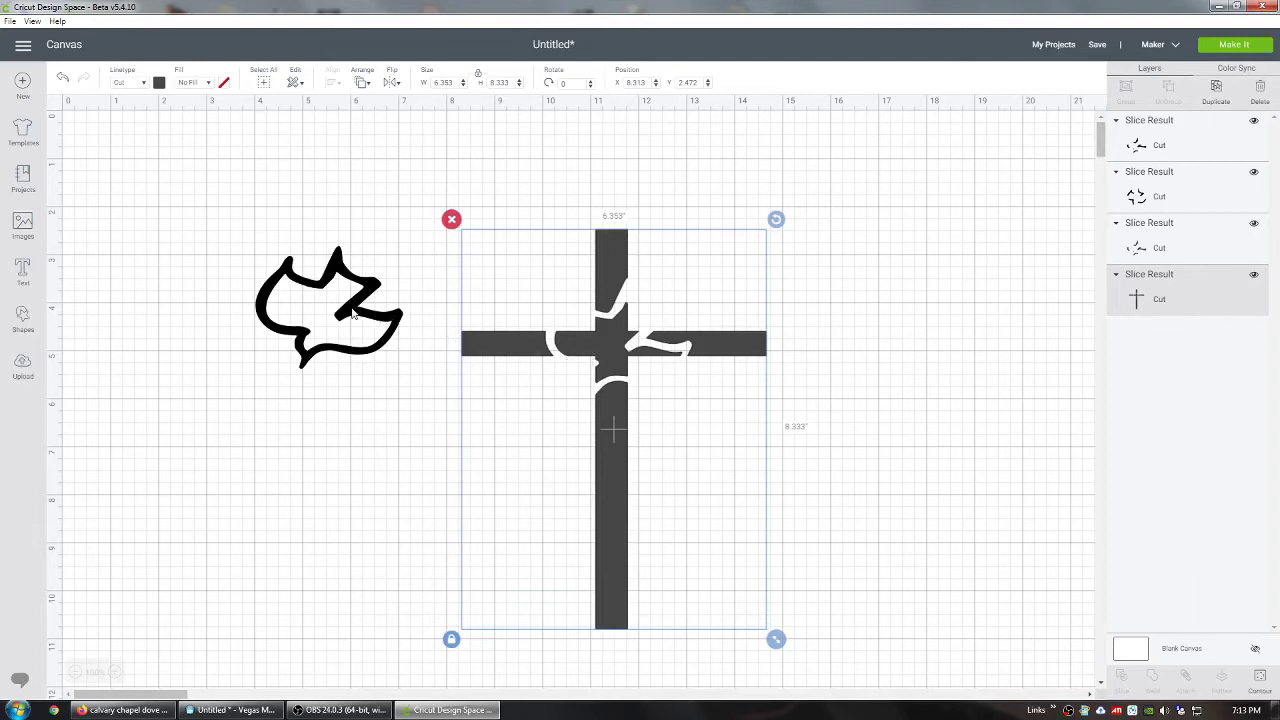
drag(352, 313, 198, 380)
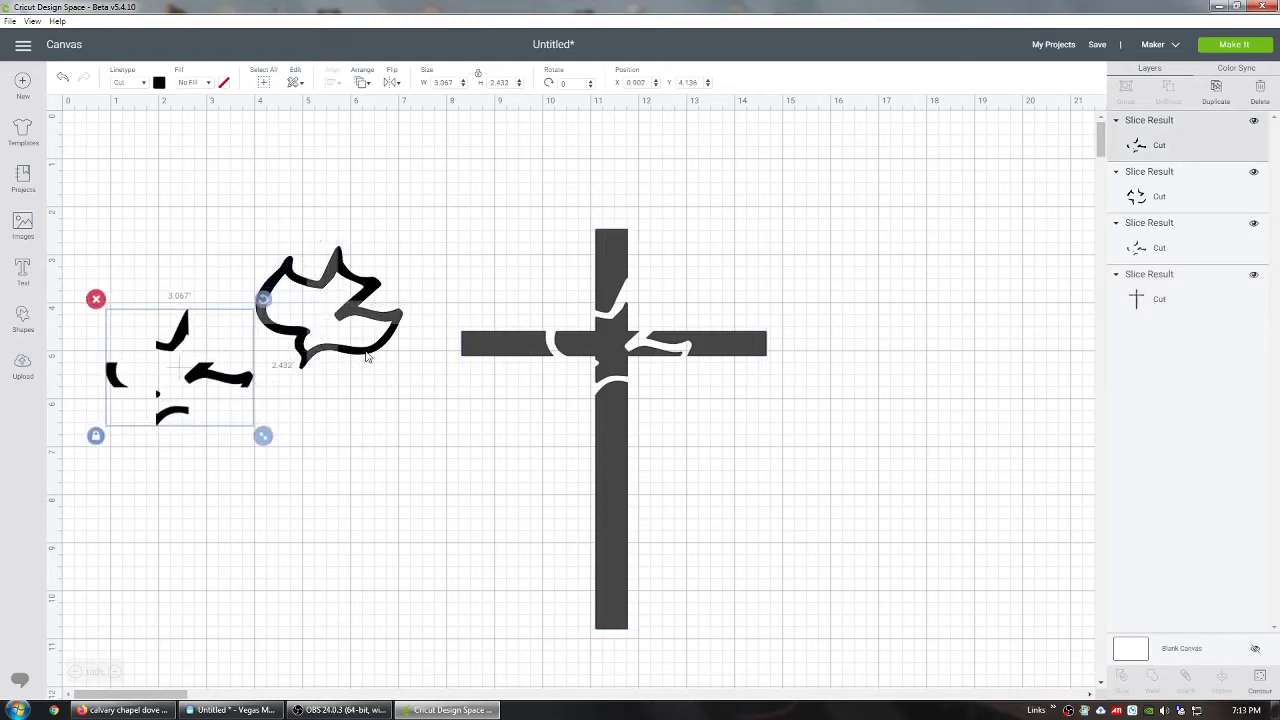
drag(363, 355, 283, 378)
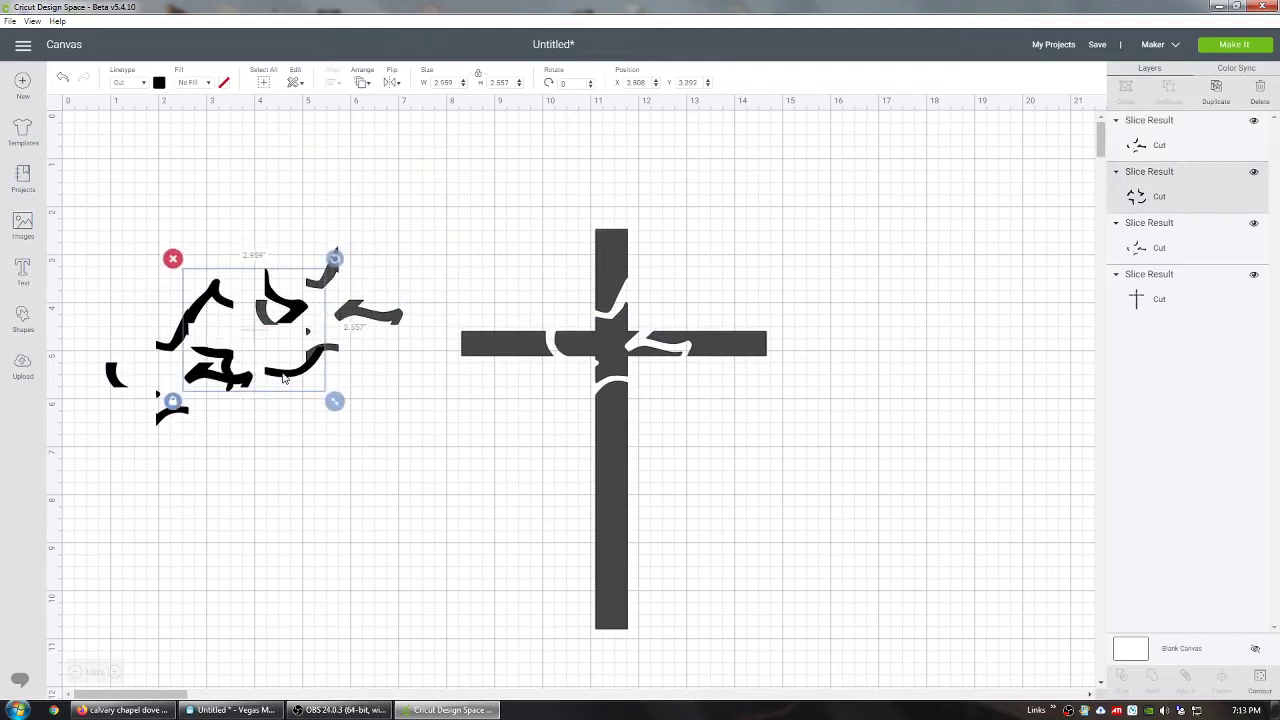
Step: Shift a dove piece, then undo back past the slice to restore the intact cross and dove
drag(283, 378, 359, 292)
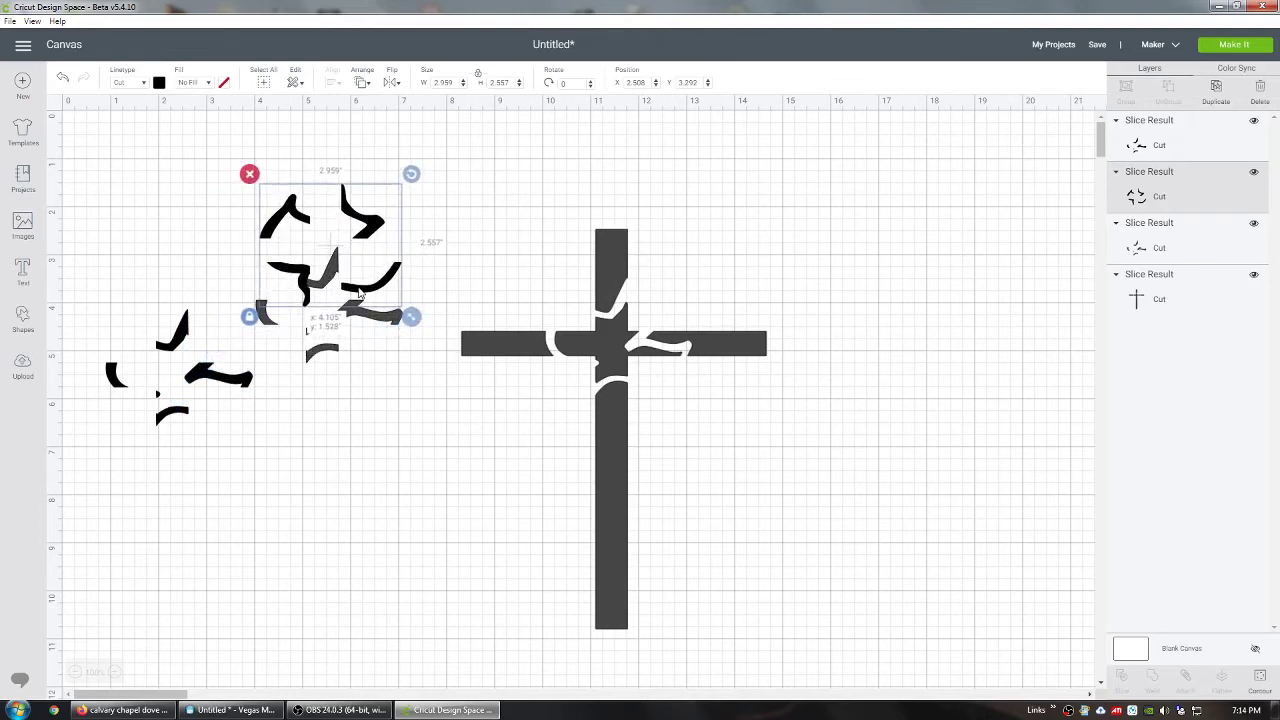
drag(359, 291, 341, 319)
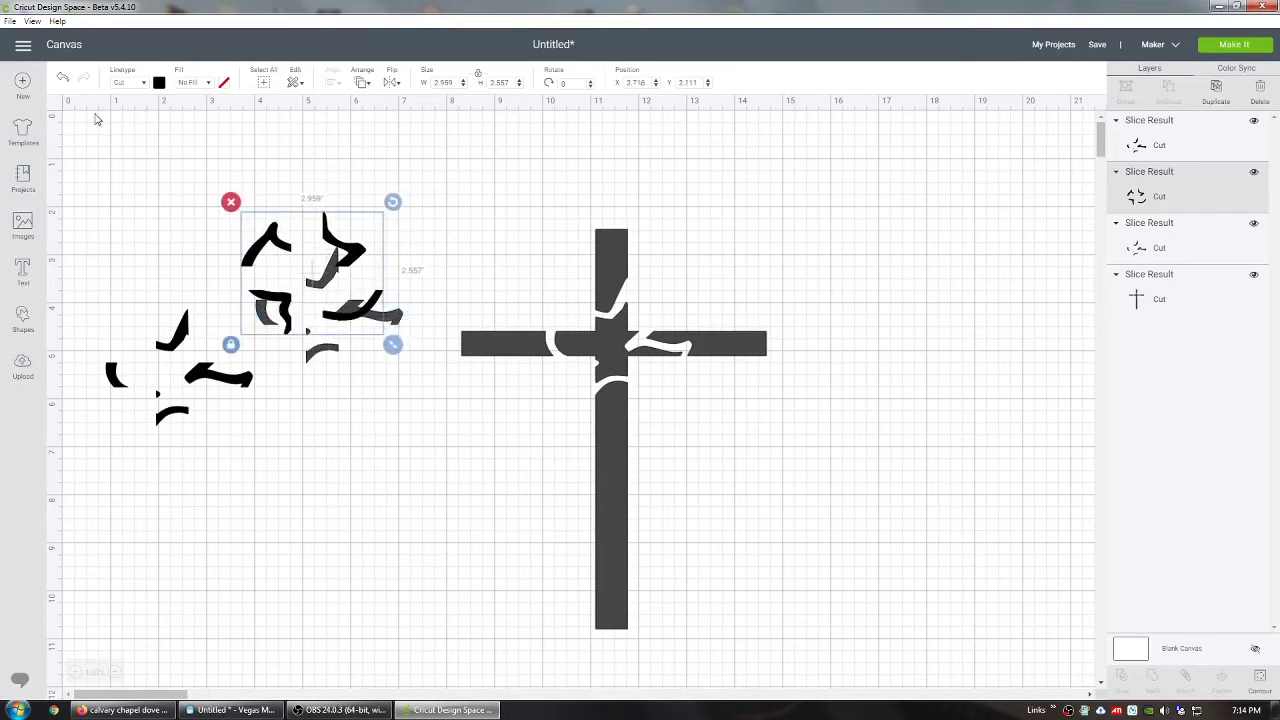
click(63, 80)
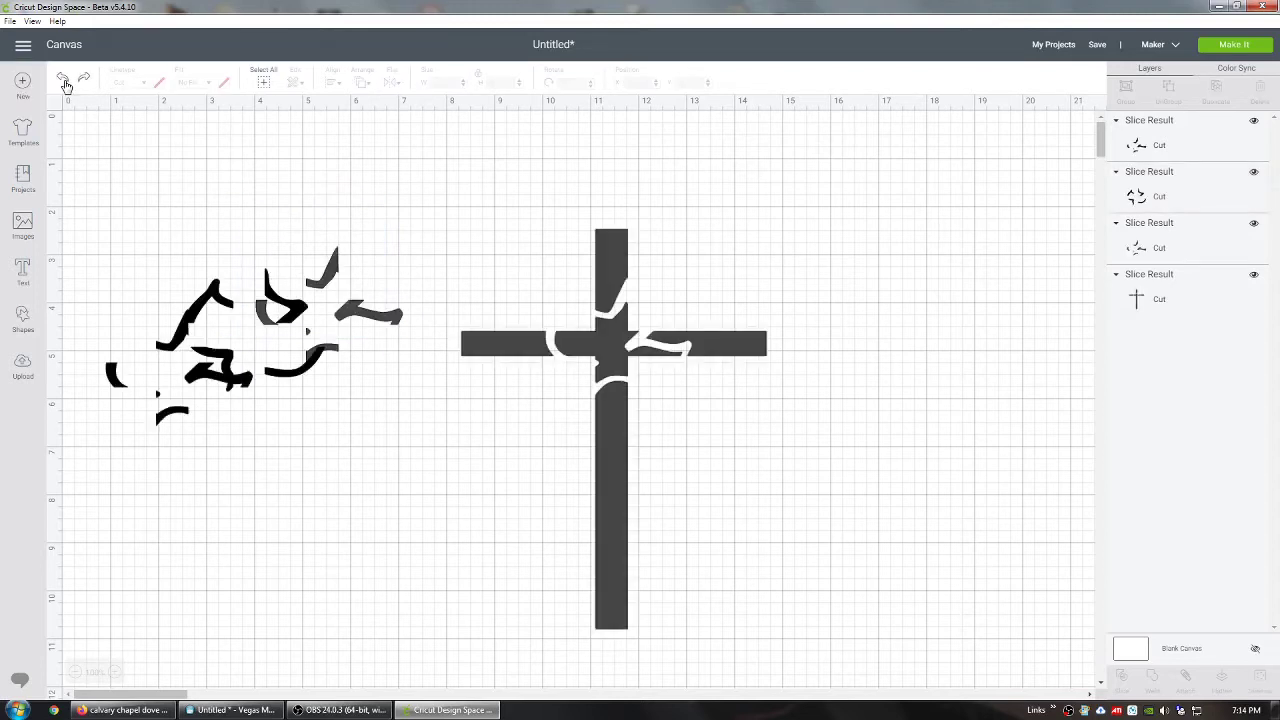
click(63, 80)
click(63, 80)
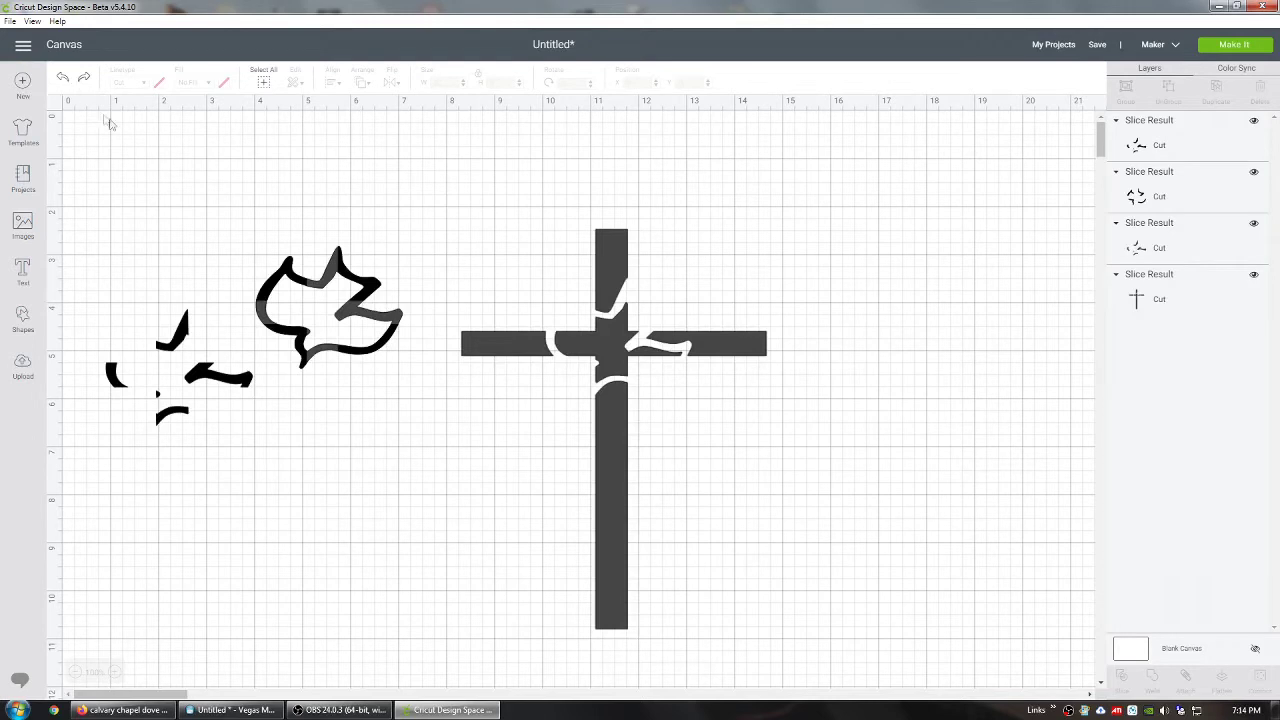
click(65, 80)
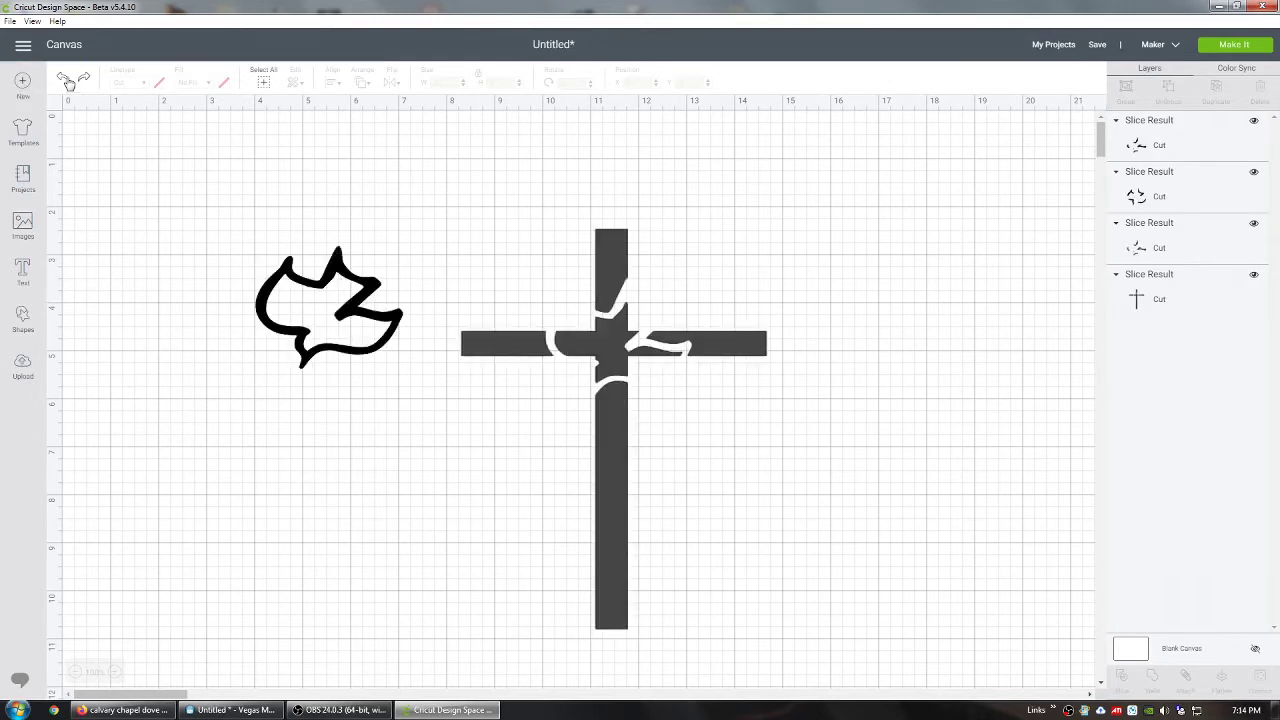
click(65, 80)
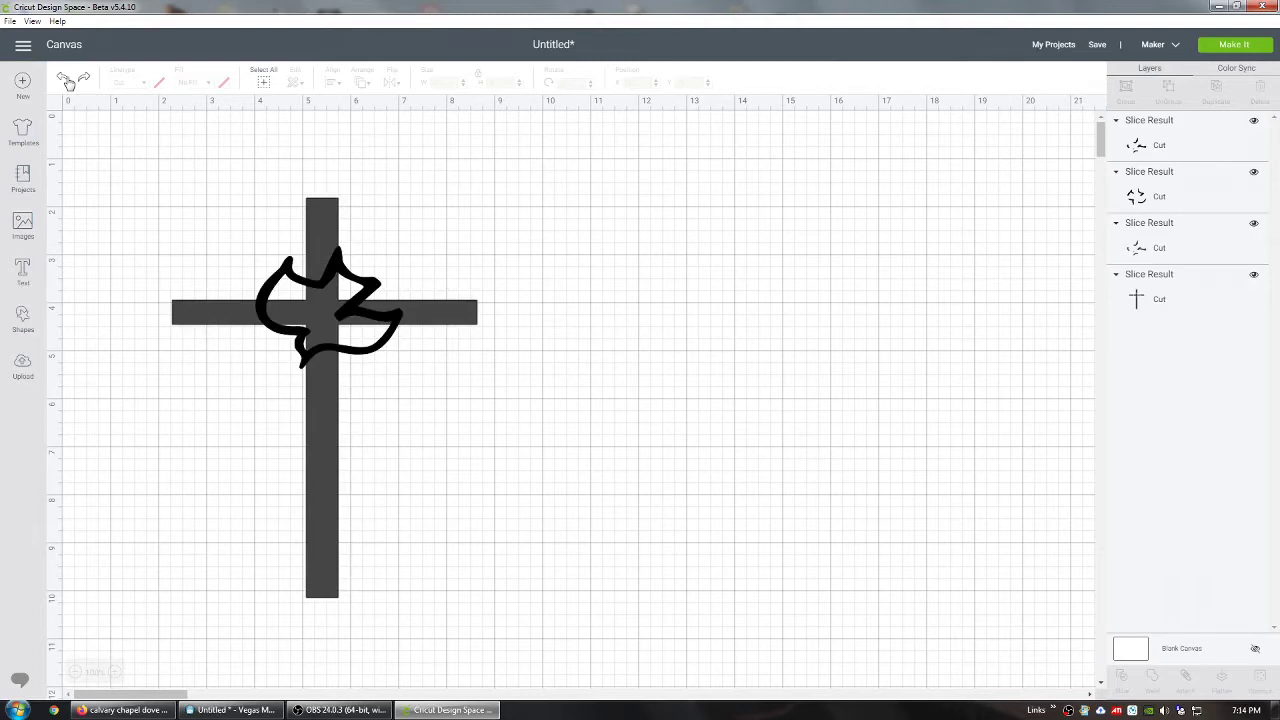
click(65, 80)
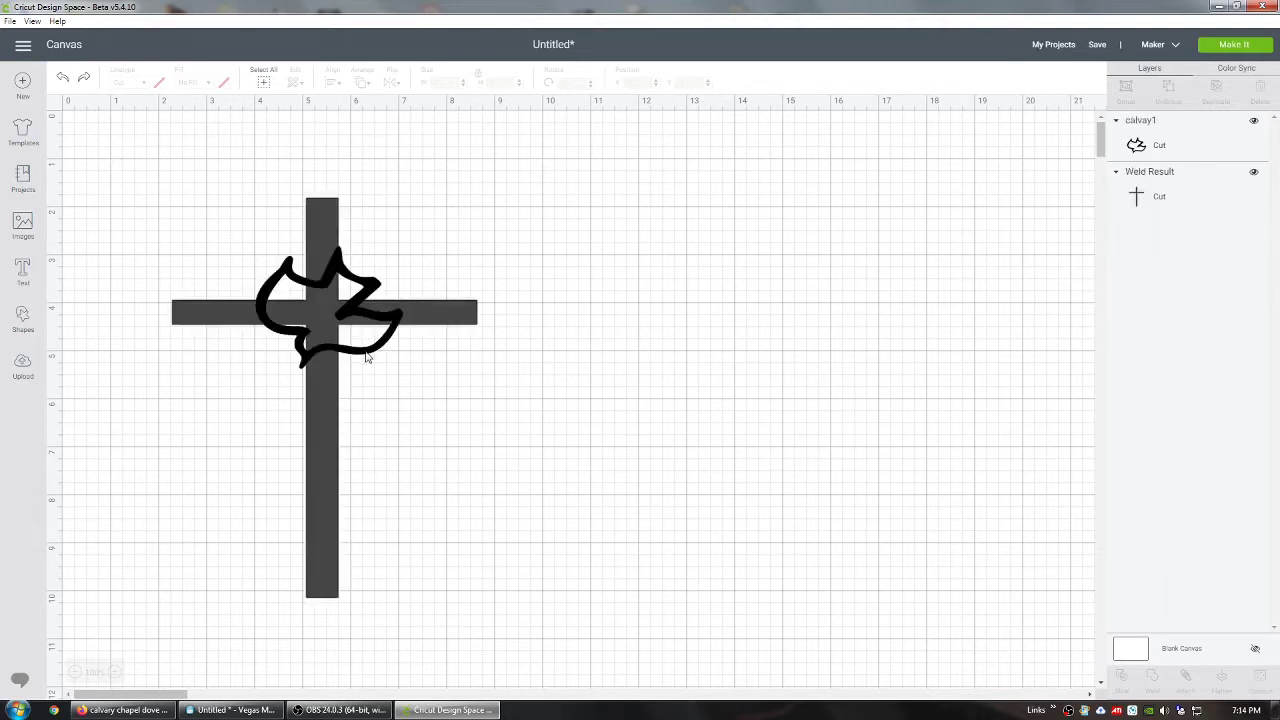
Step: Duplicate the dove, leaving a spare copy aside and placing the other over the intersection
drag(366, 357, 678, 441)
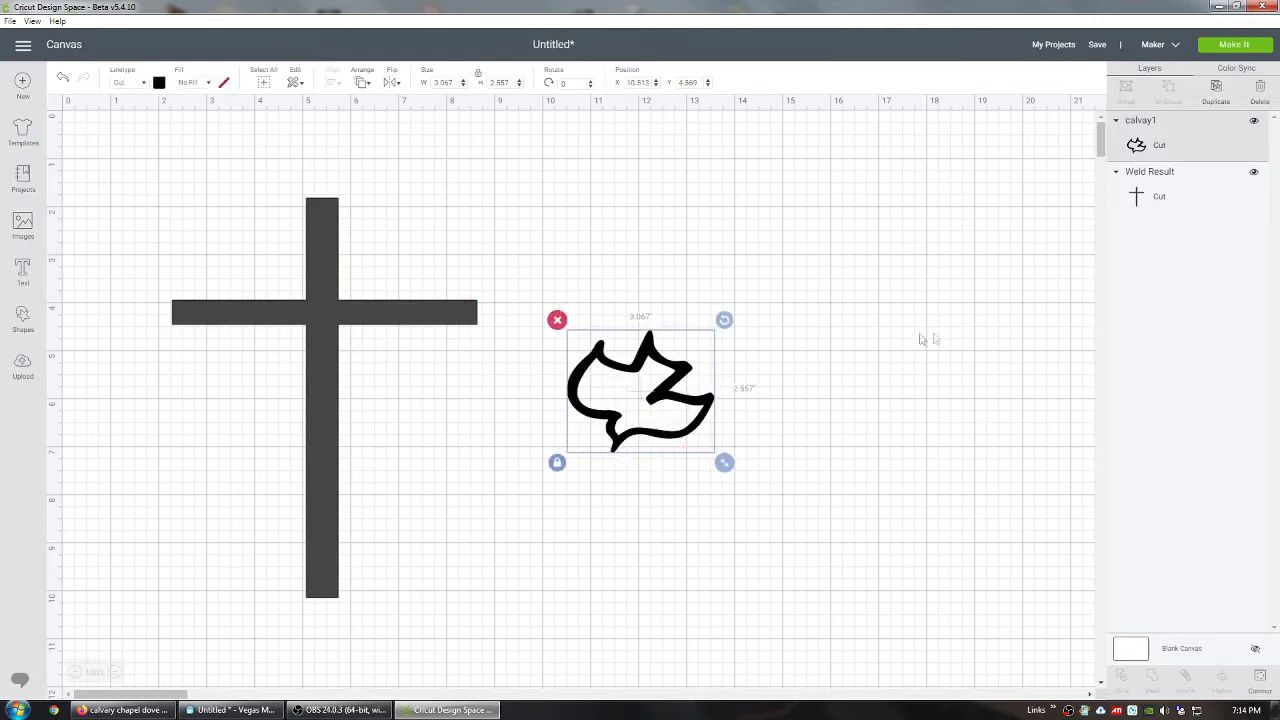
click(1217, 101)
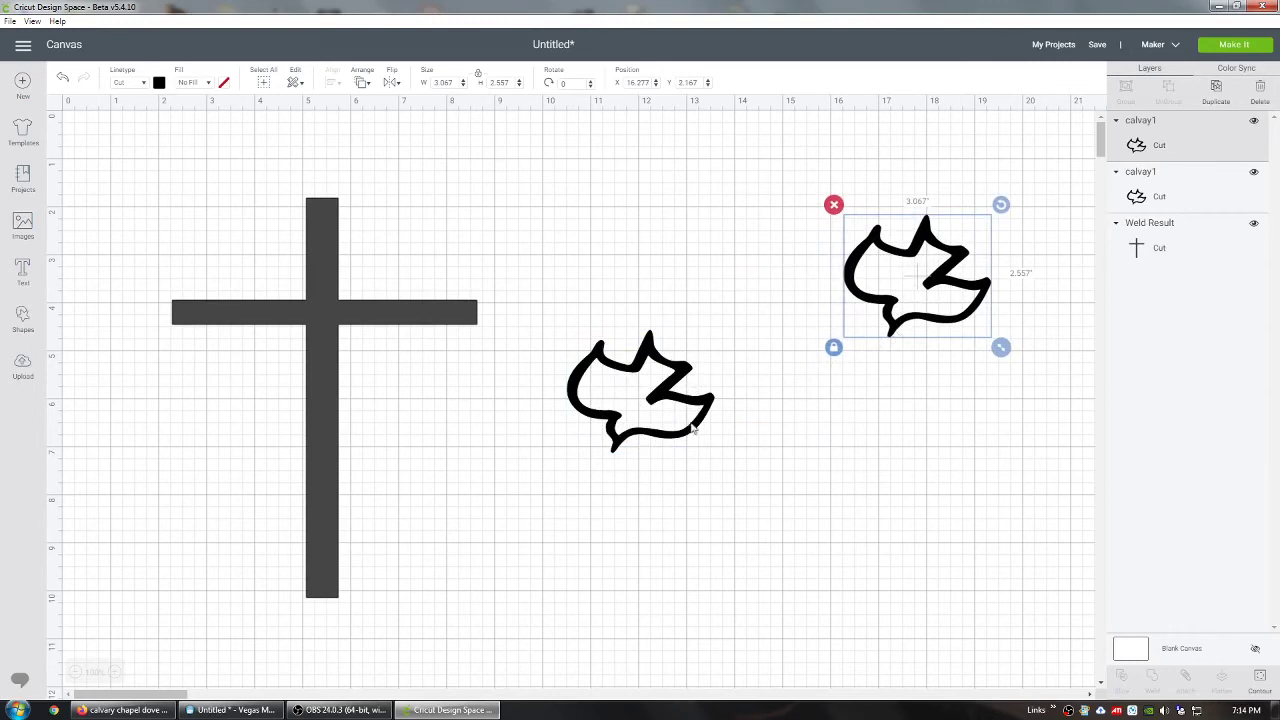
drag(666, 440, 354, 363)
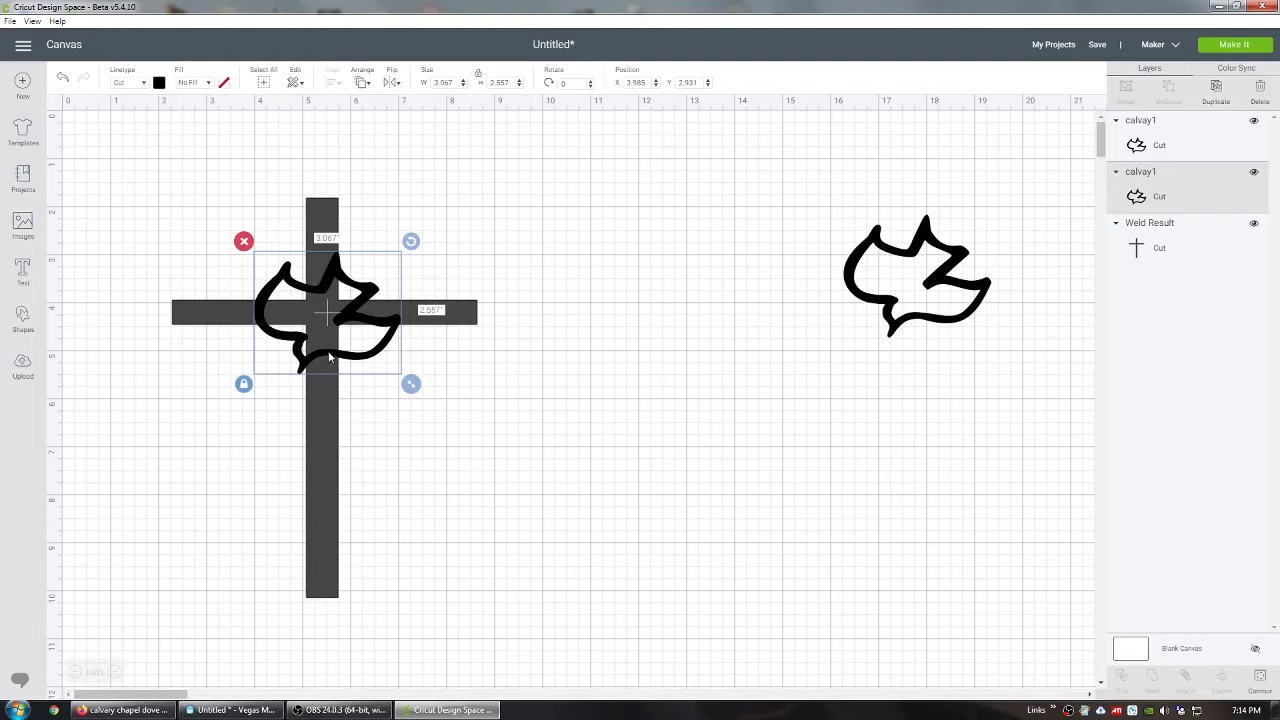
drag(330, 357, 331, 349)
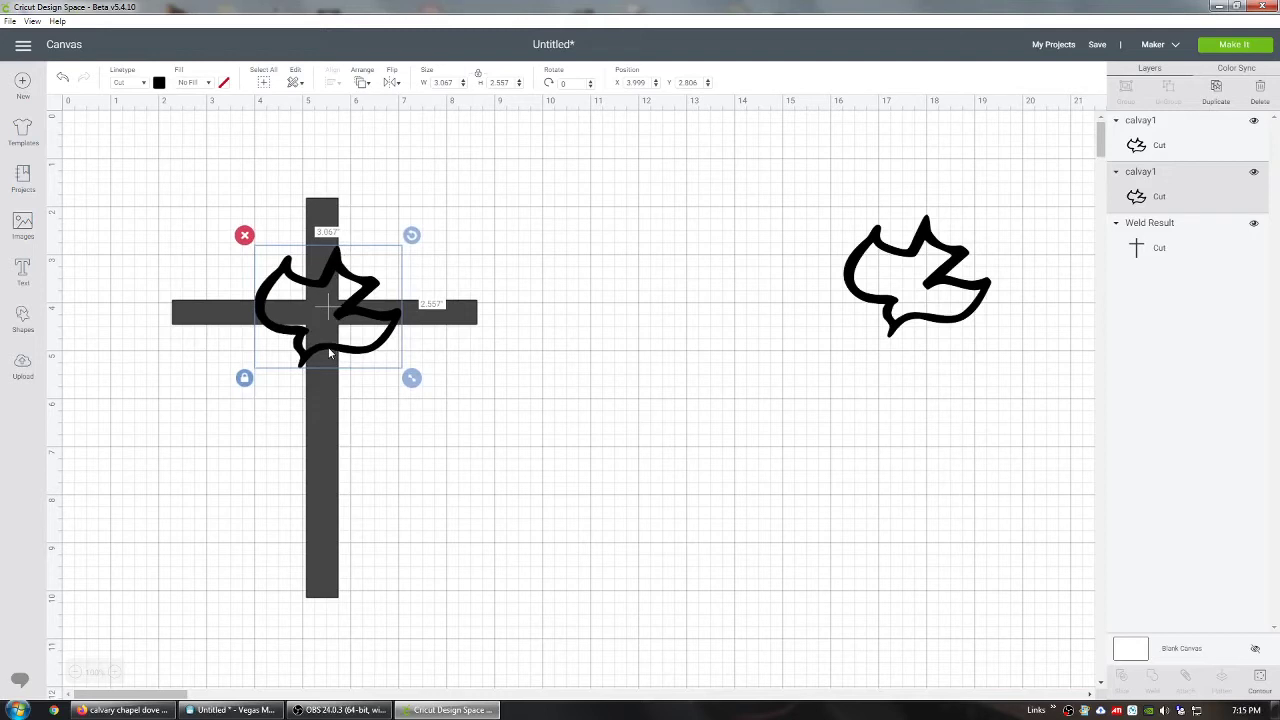
drag(328, 352, 325, 352)
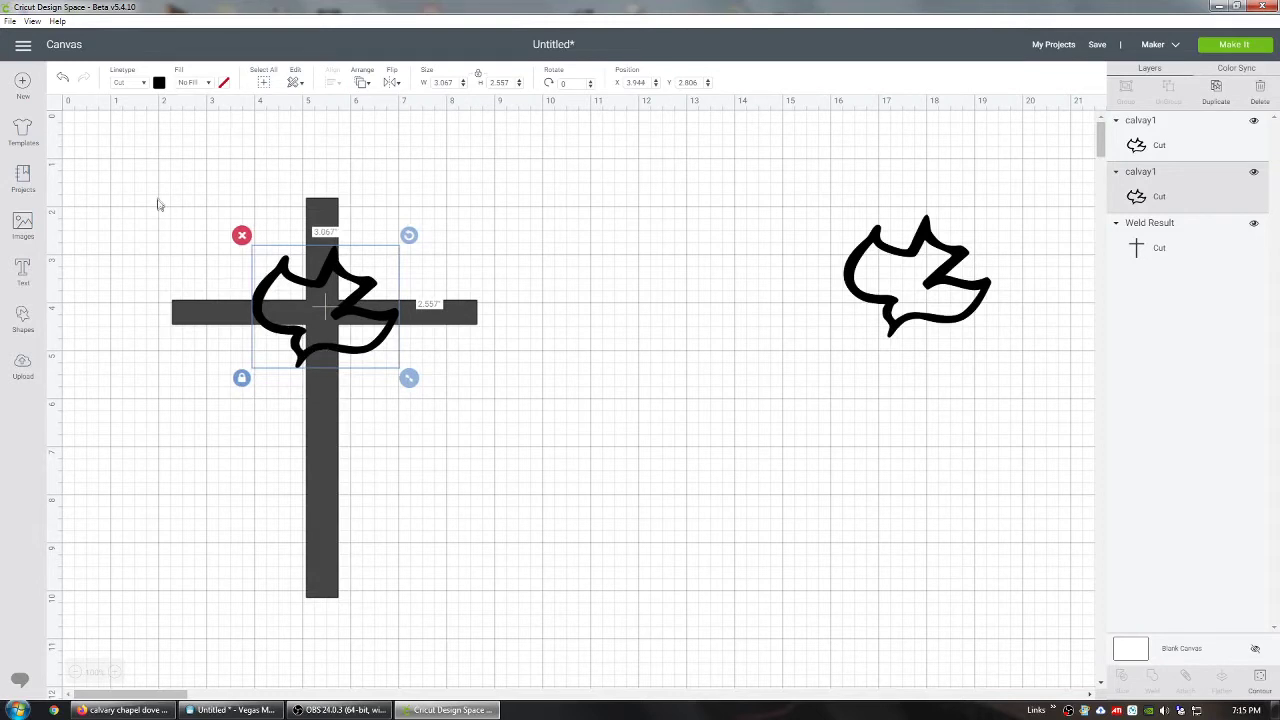
Step: Select the cross and dove, slice them, and drag the cut-out cross off the dove
click(113, 205)
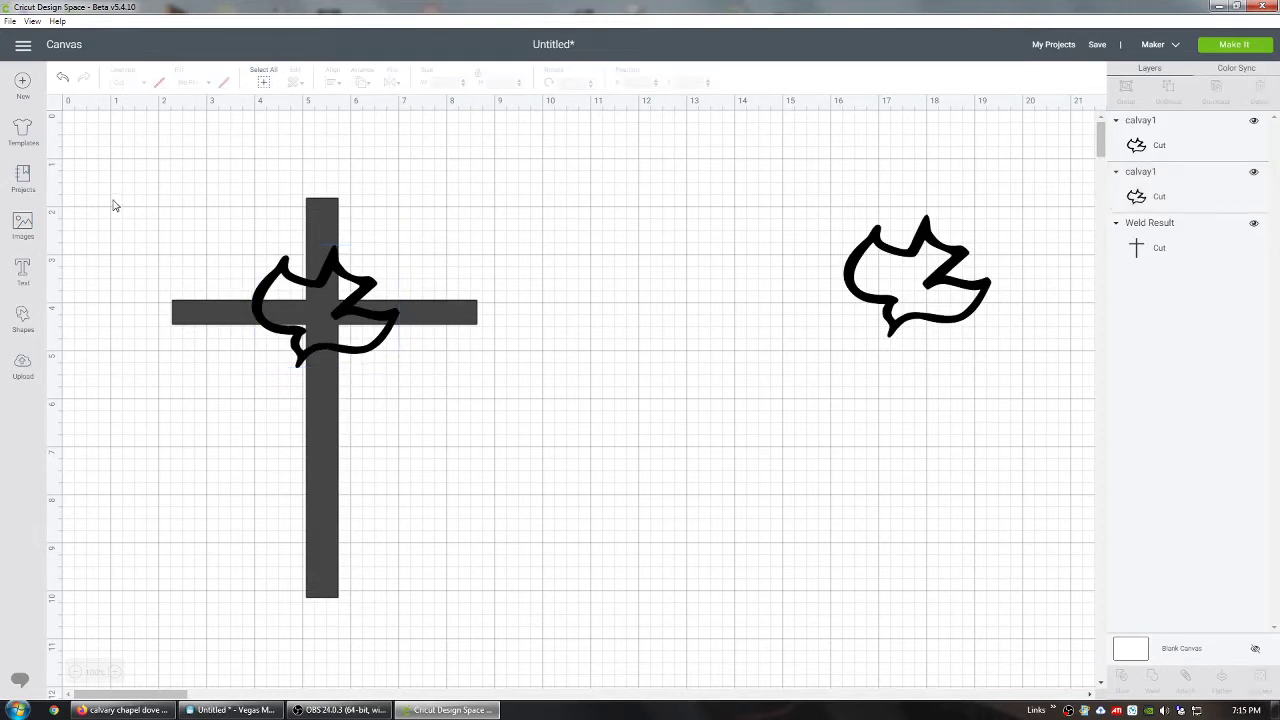
drag(111, 199, 562, 471)
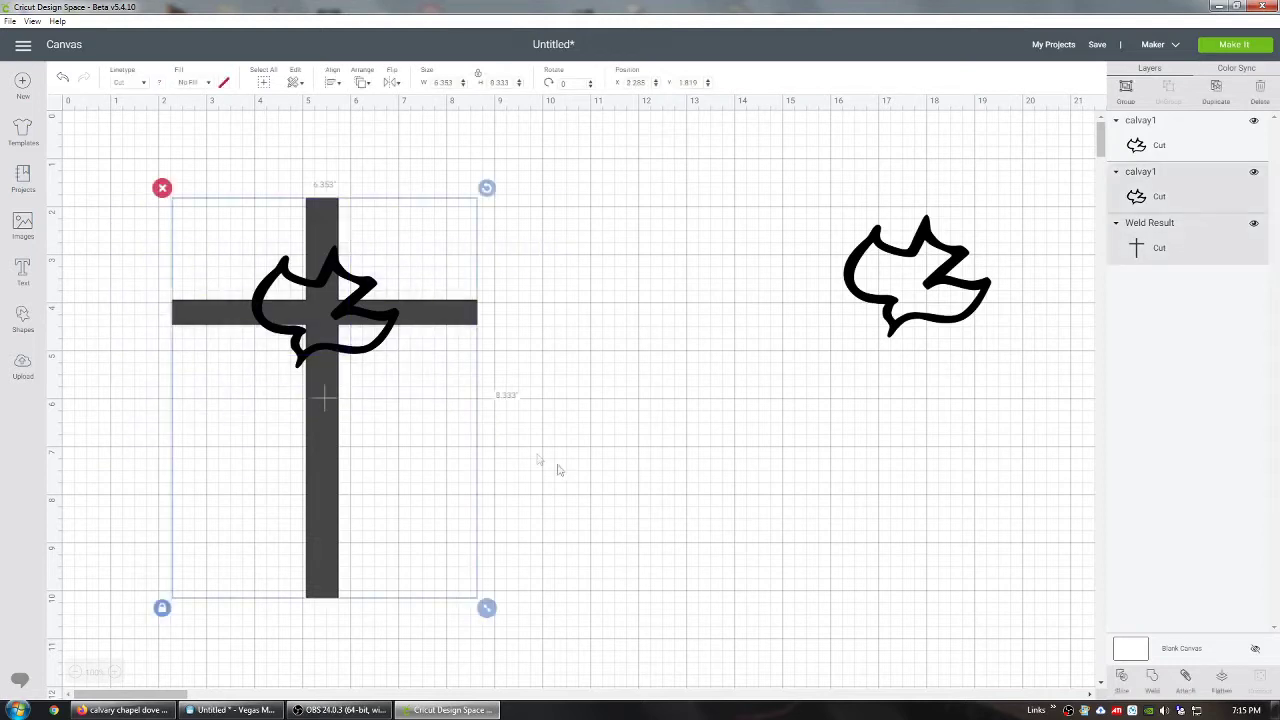
click(1121, 678)
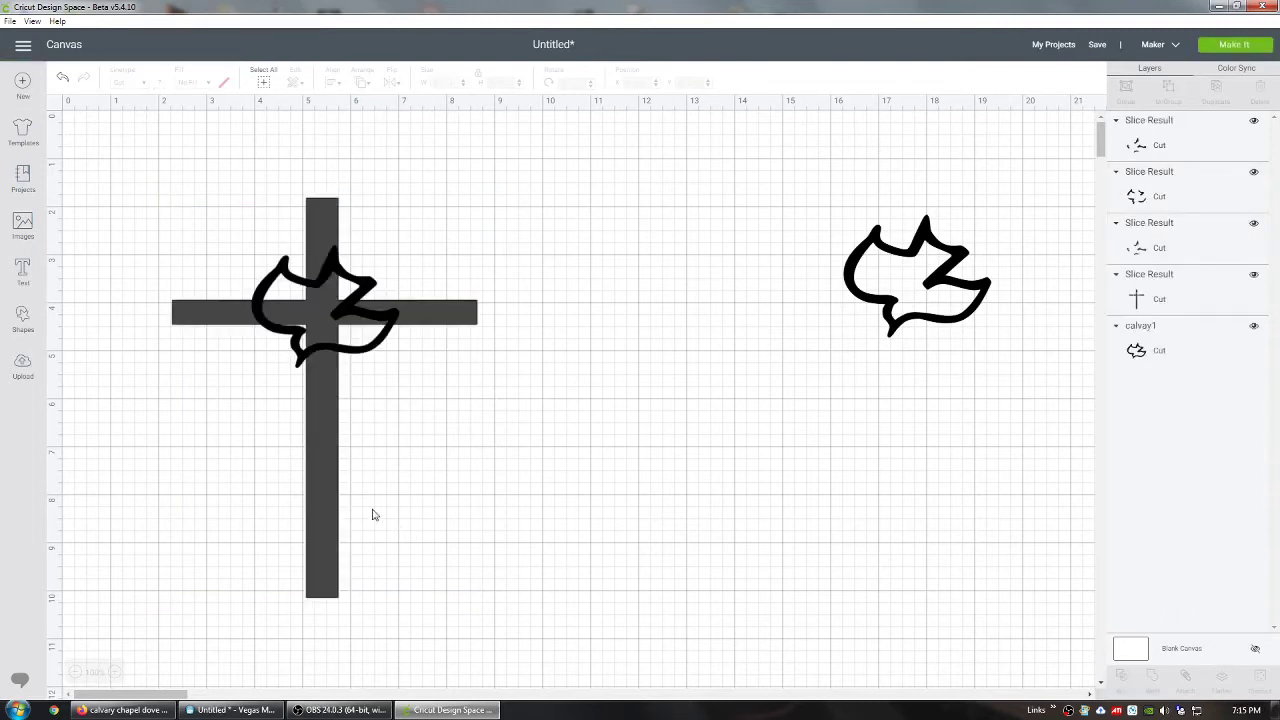
drag(307, 483, 587, 505)
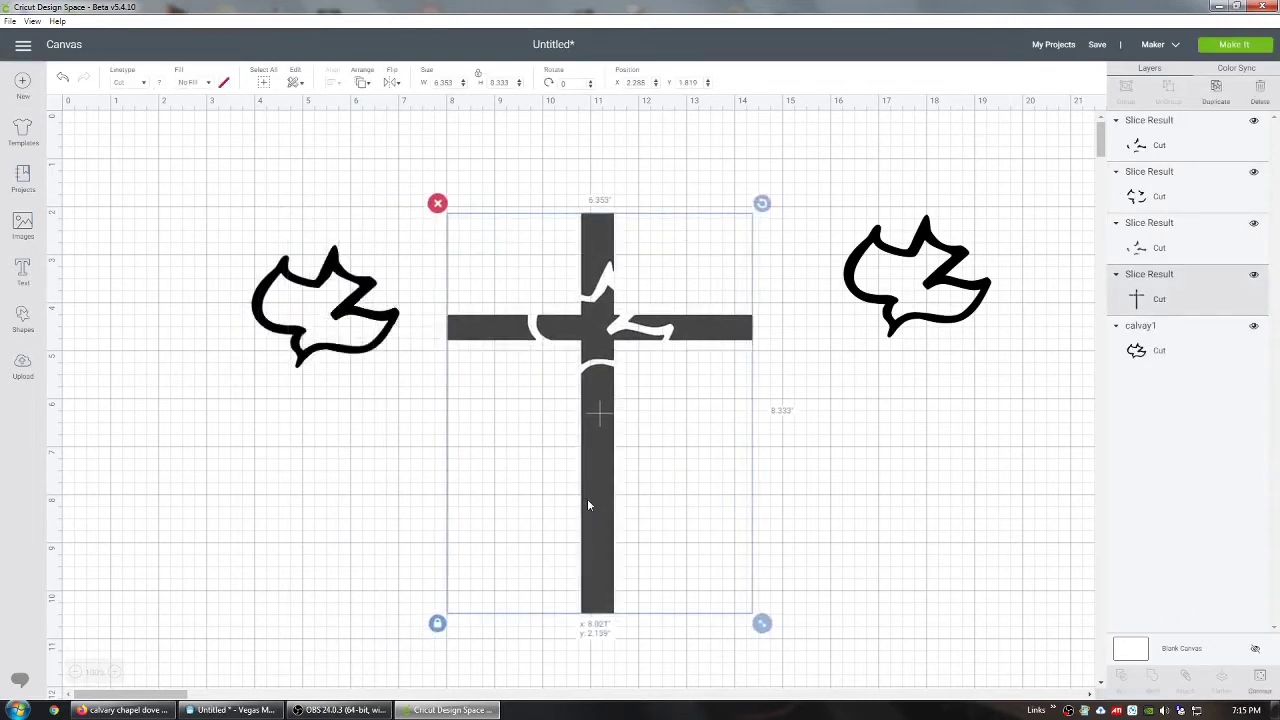
Step: Delete the leftover dove slice pieces and move the dove-cut cross to the left
click(195, 229)
drag(195, 229, 380, 401)
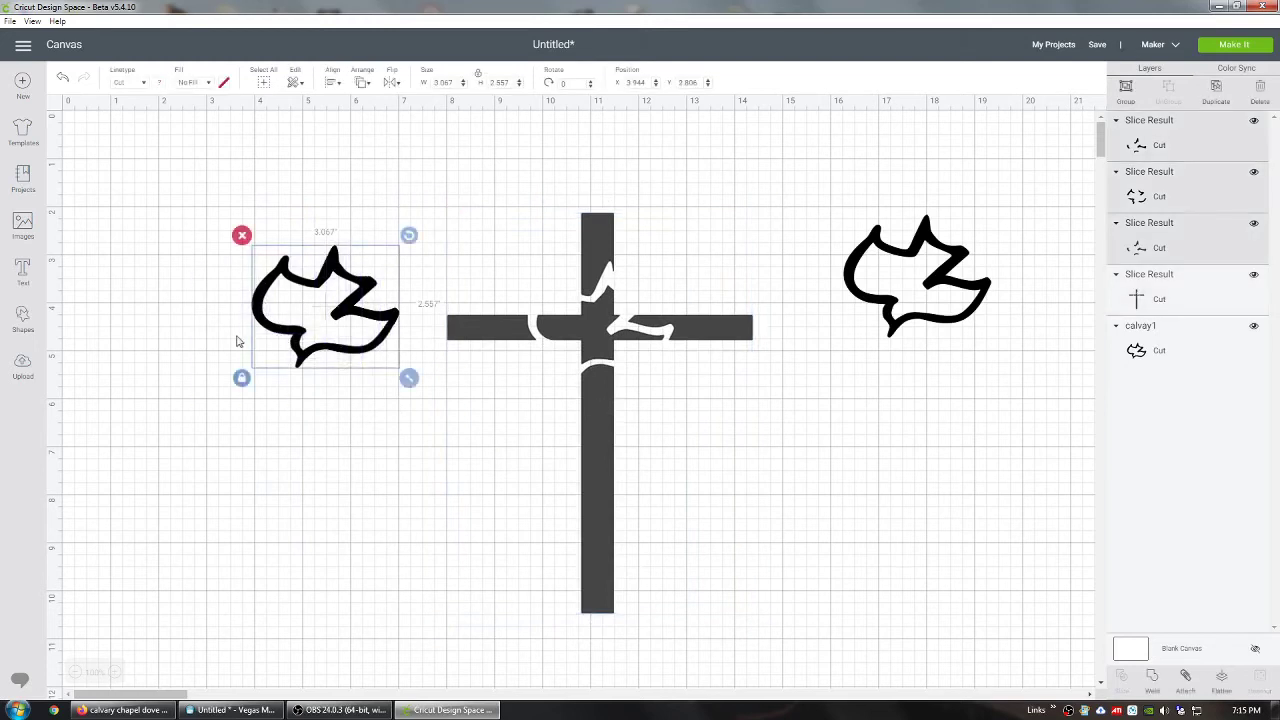
click(241, 235)
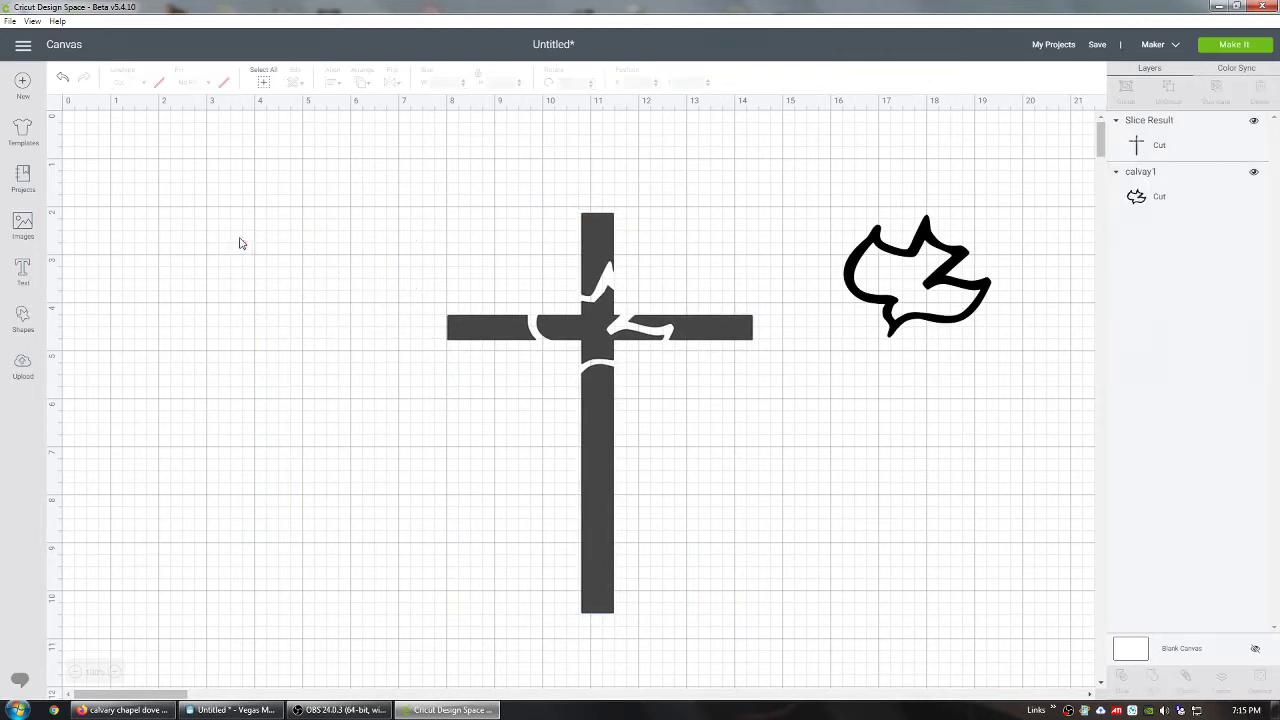
drag(600, 486, 359, 445)
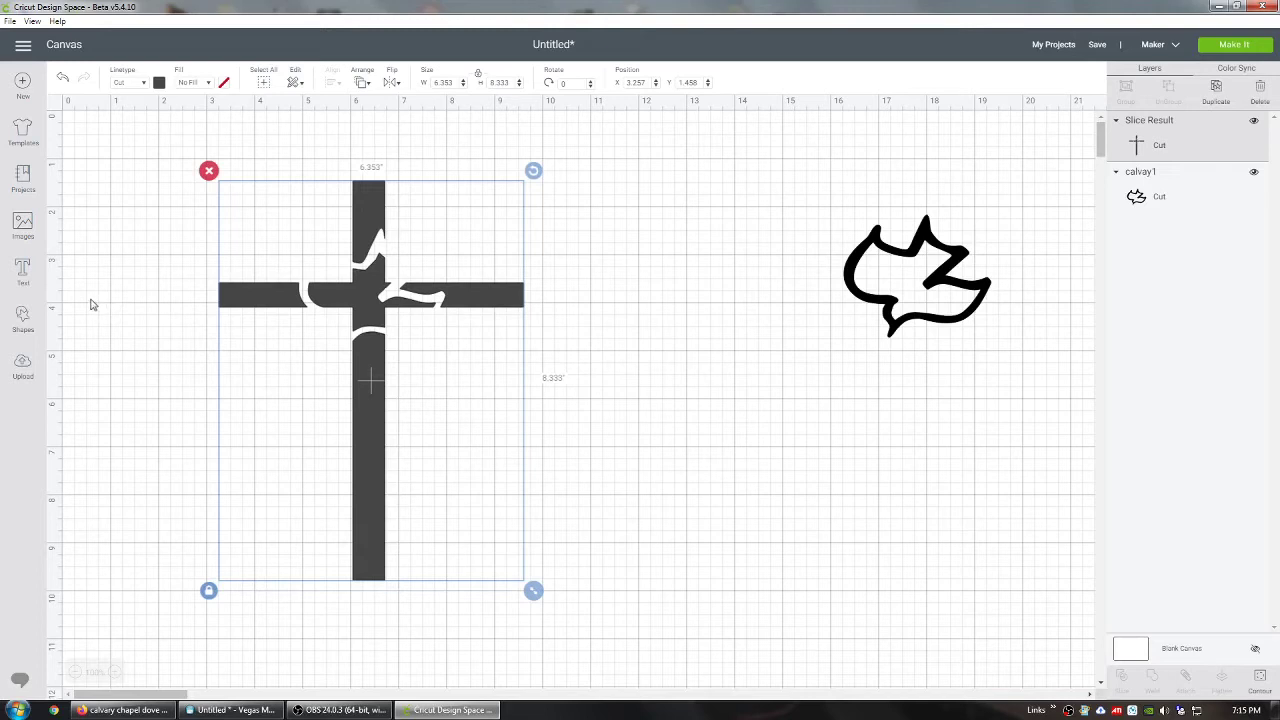
Step: Add a circle, shrink it to about 1 inch, and place it on the intersection
click(24, 322)
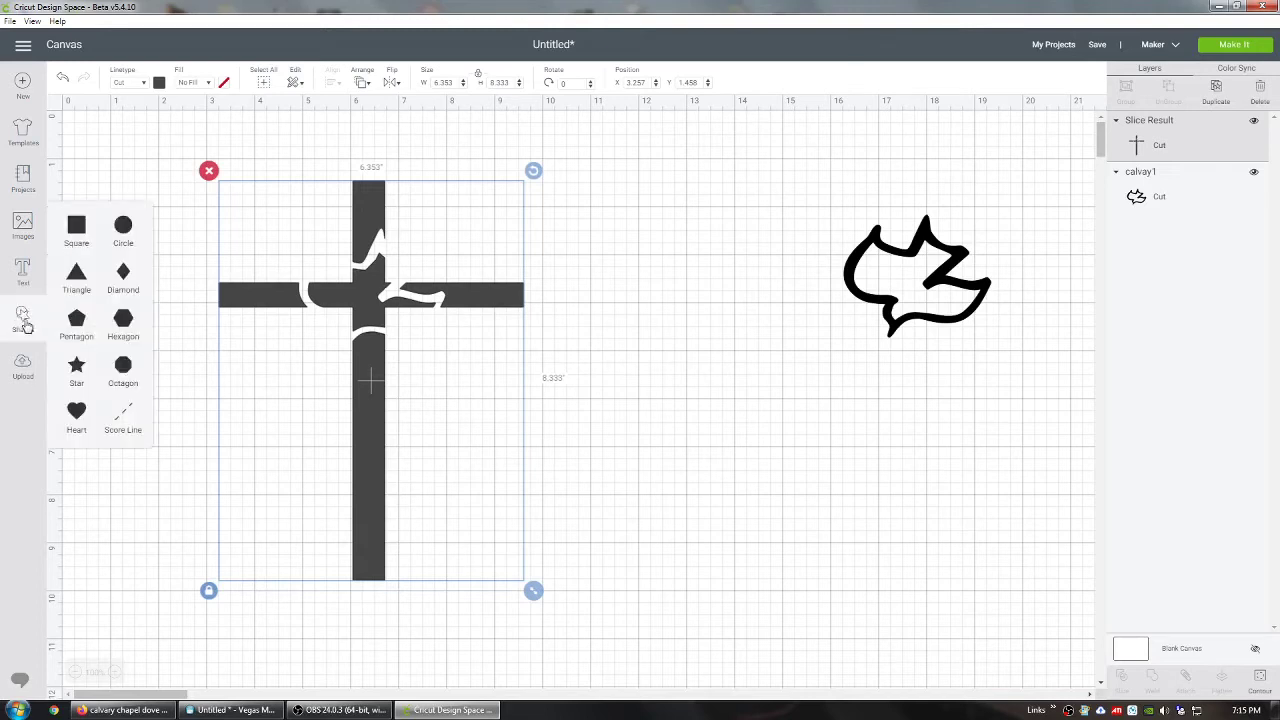
click(120, 226)
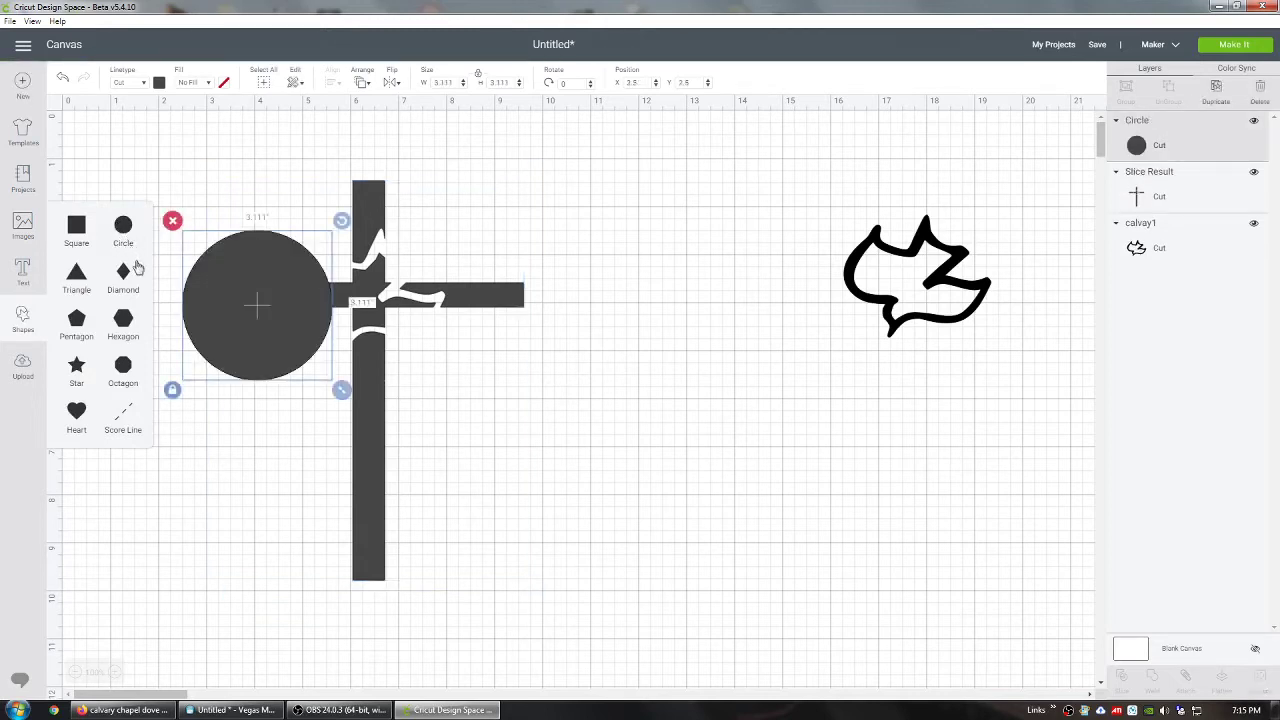
drag(341, 389, 258, 313)
drag(224, 261, 346, 288)
drag(384, 340, 368, 321)
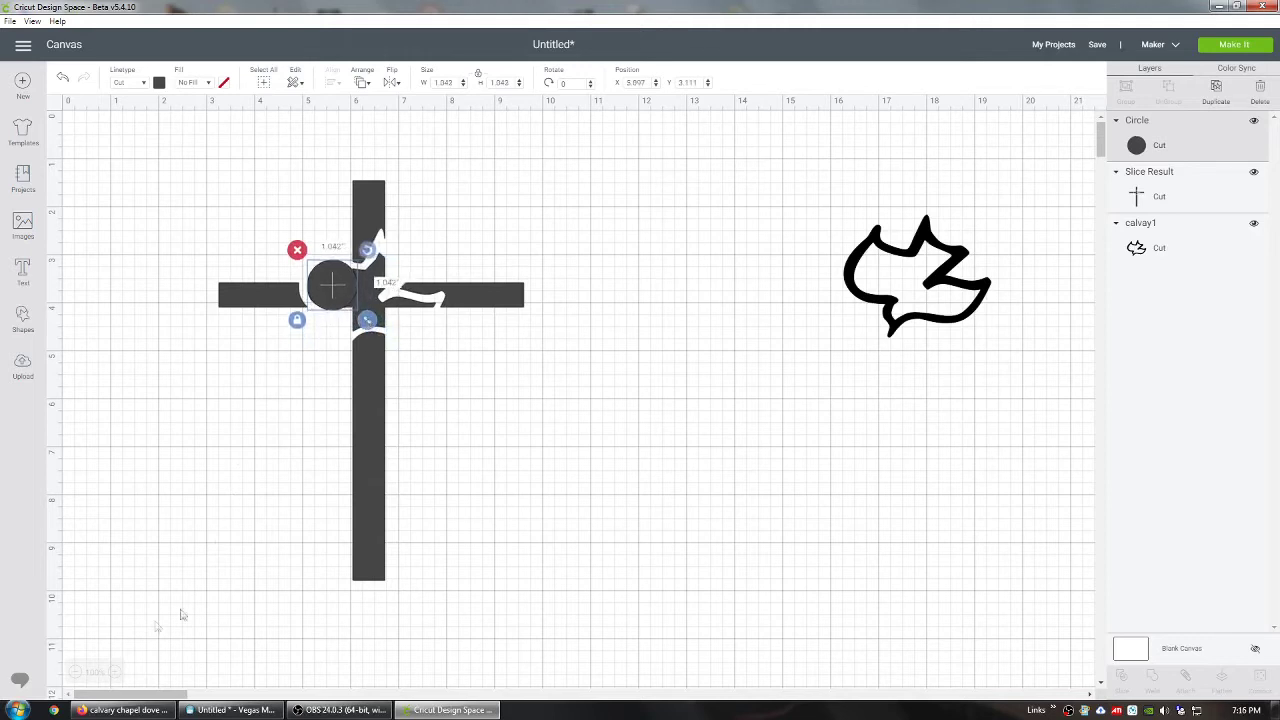
Step: Stretch the circle into a 1.864 × 1.083 in oval over the centre, then select it with the cross
click(114, 672)
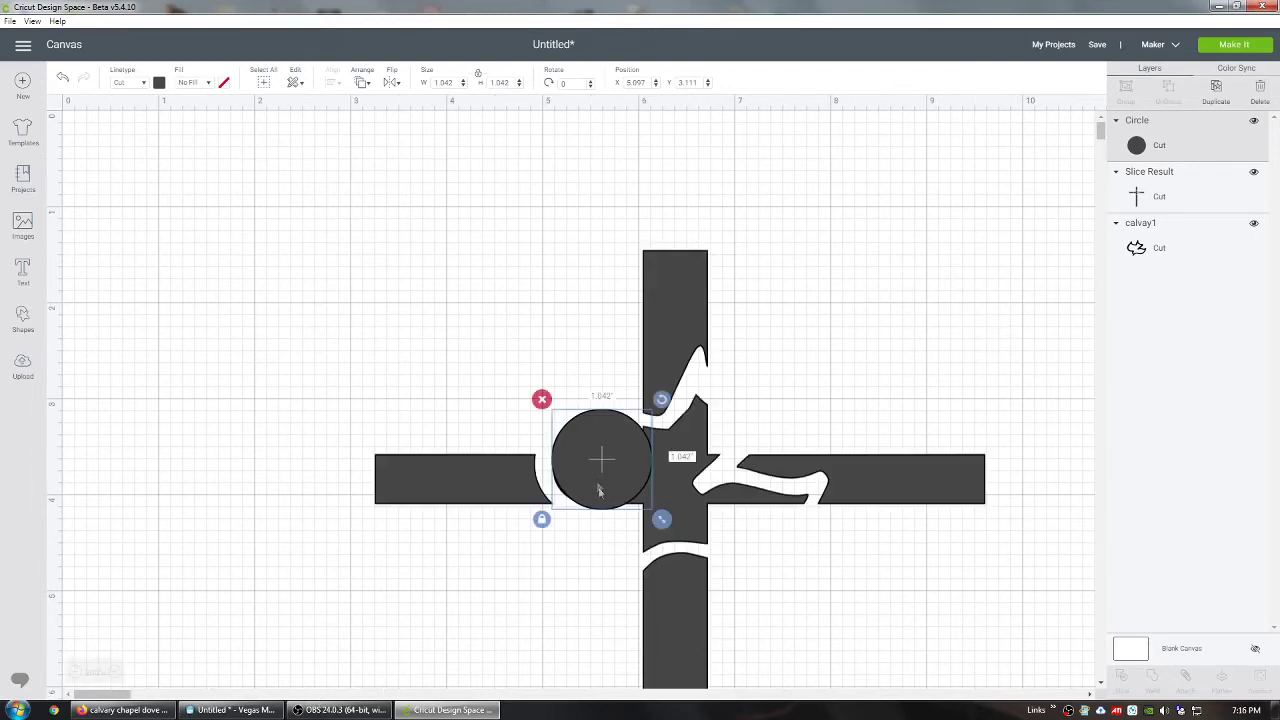
drag(598, 485, 596, 490)
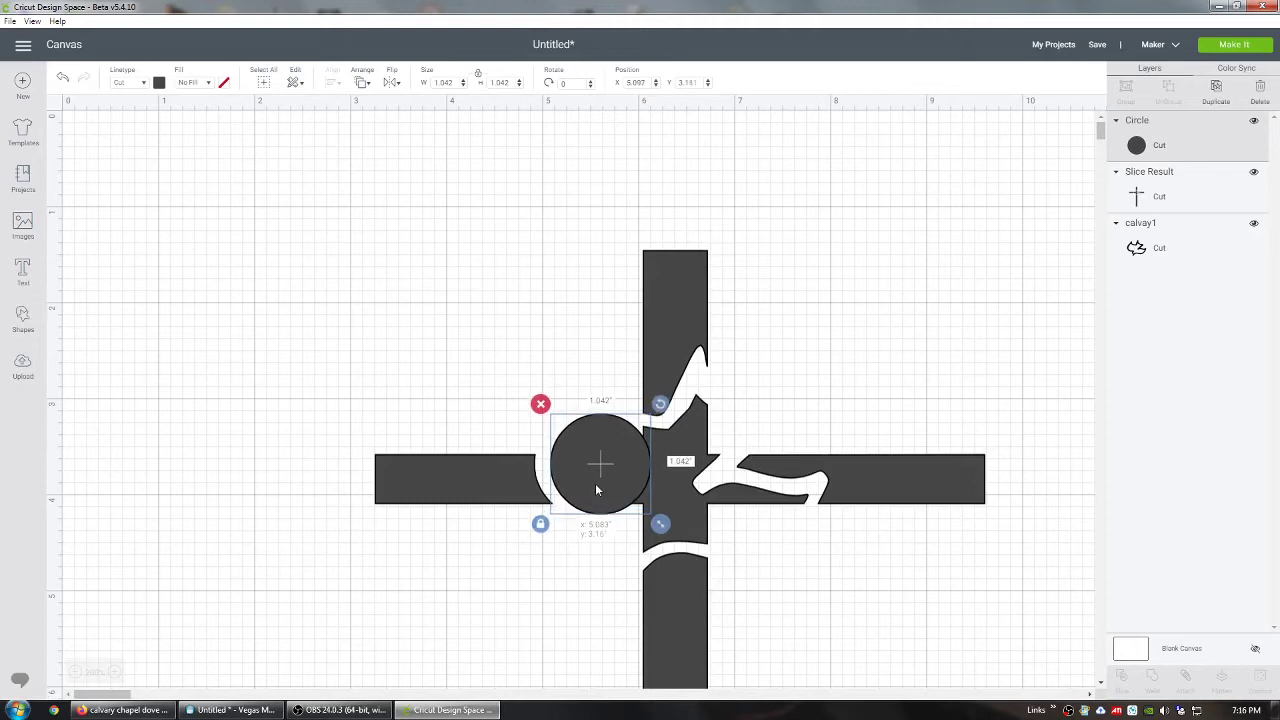
drag(596, 490, 596, 490)
drag(664, 531, 693, 535)
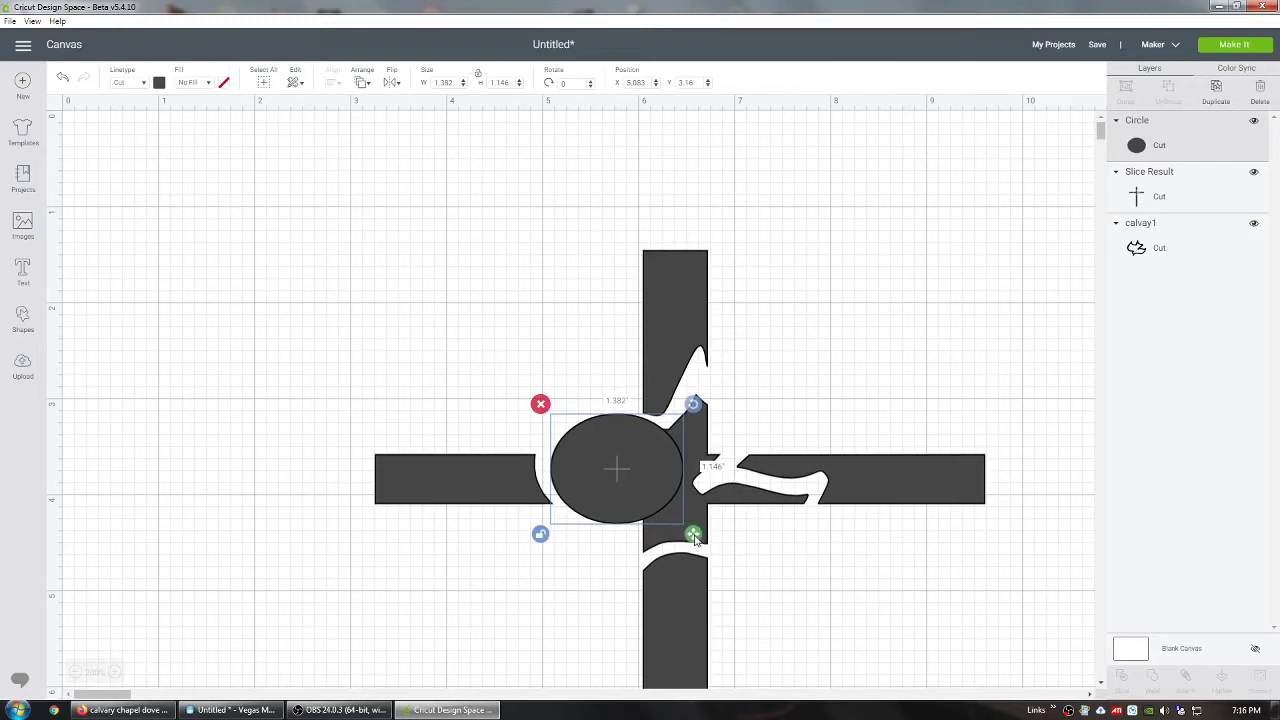
drag(696, 538, 704, 530)
drag(641, 474, 639, 478)
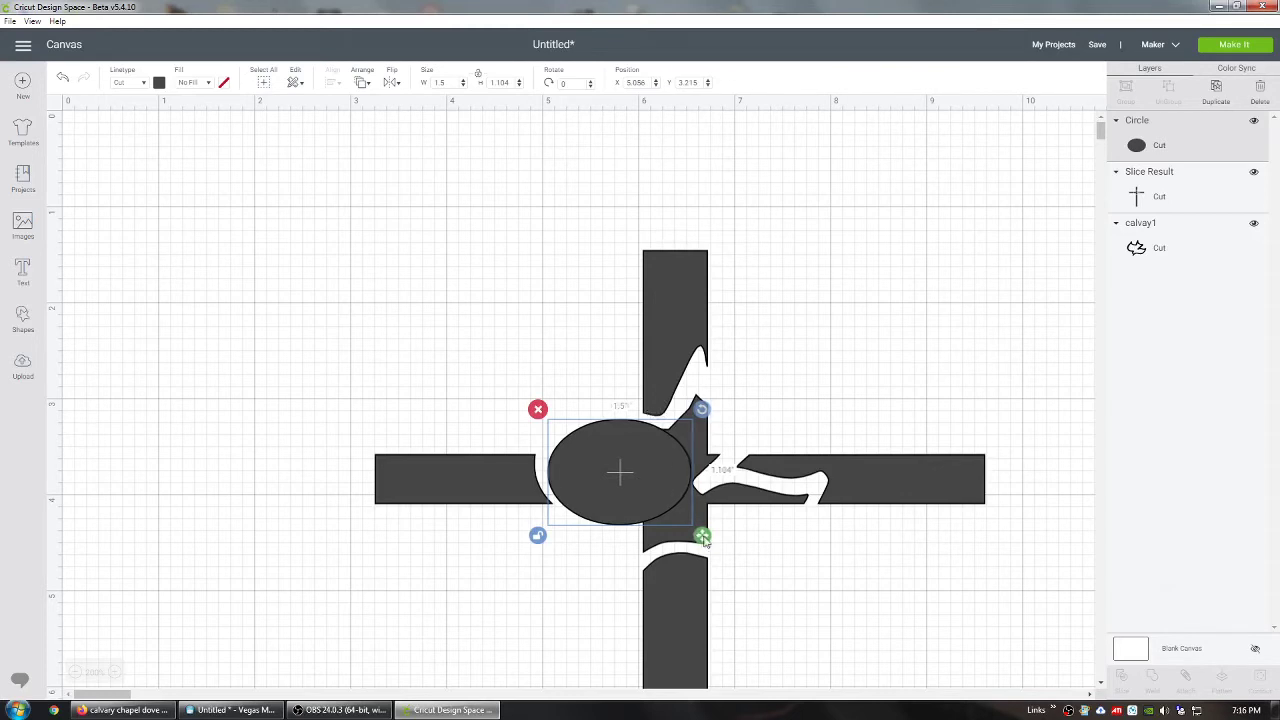
drag(704, 538, 737, 537)
click(273, 352)
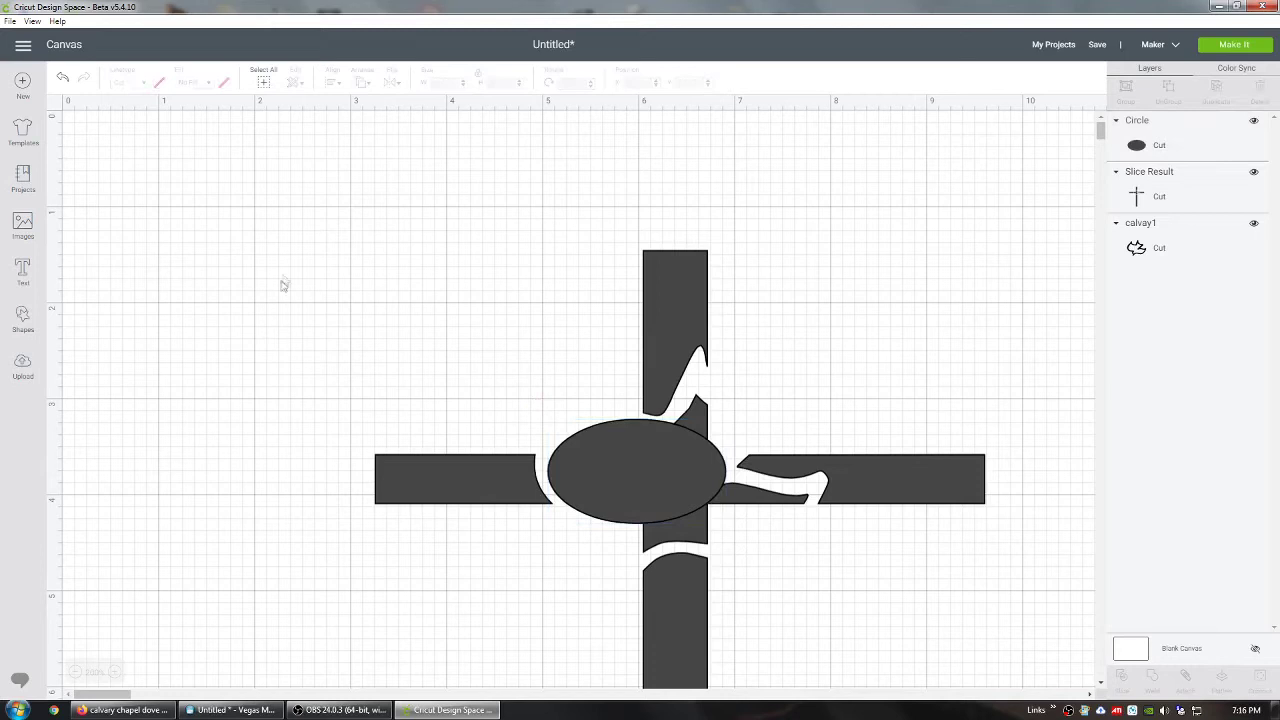
drag(296, 206, 773, 591)
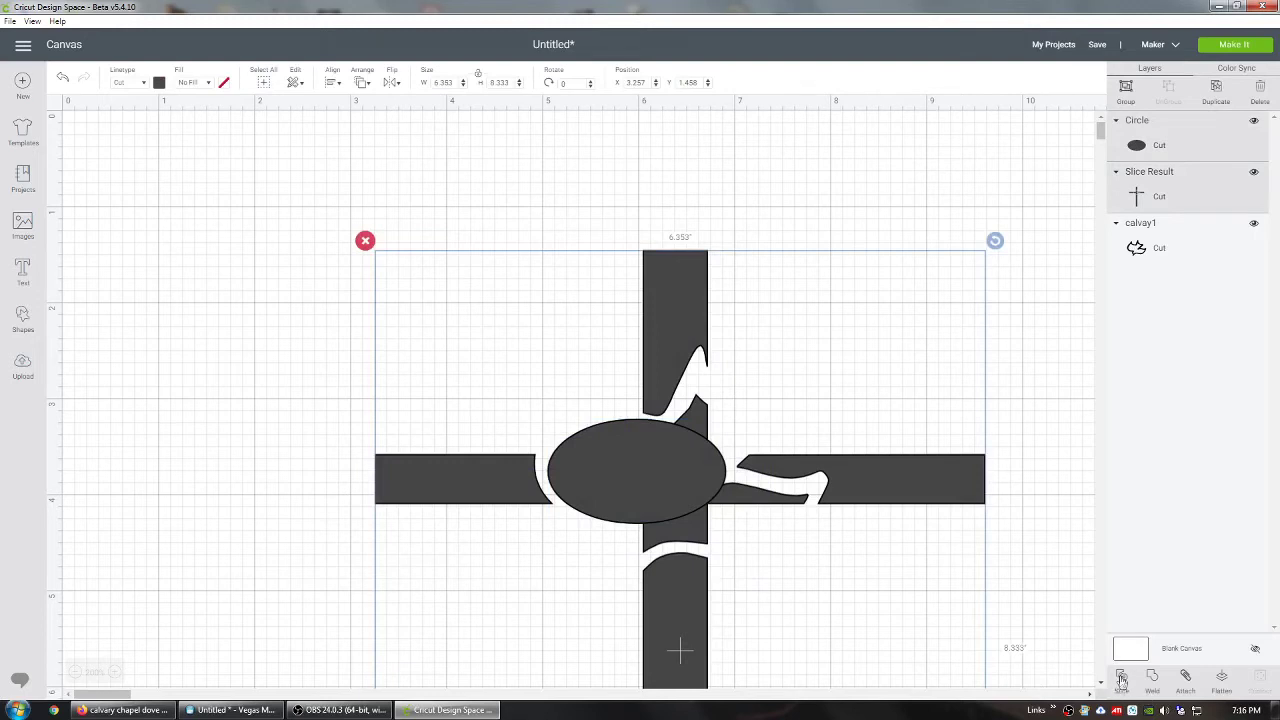
Step: Slice the oval against the cross, drag the cross clear of the oval pieces, and zoom out
click(1121, 678)
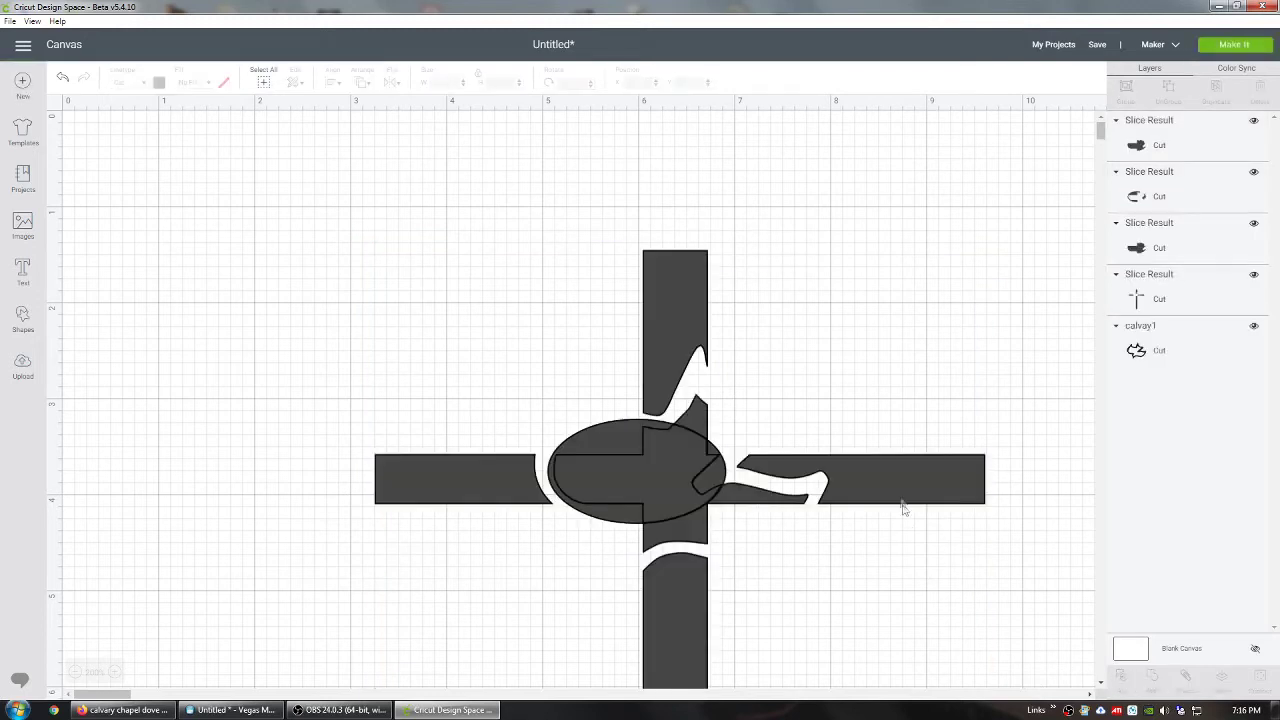
drag(895, 482, 360, 380)
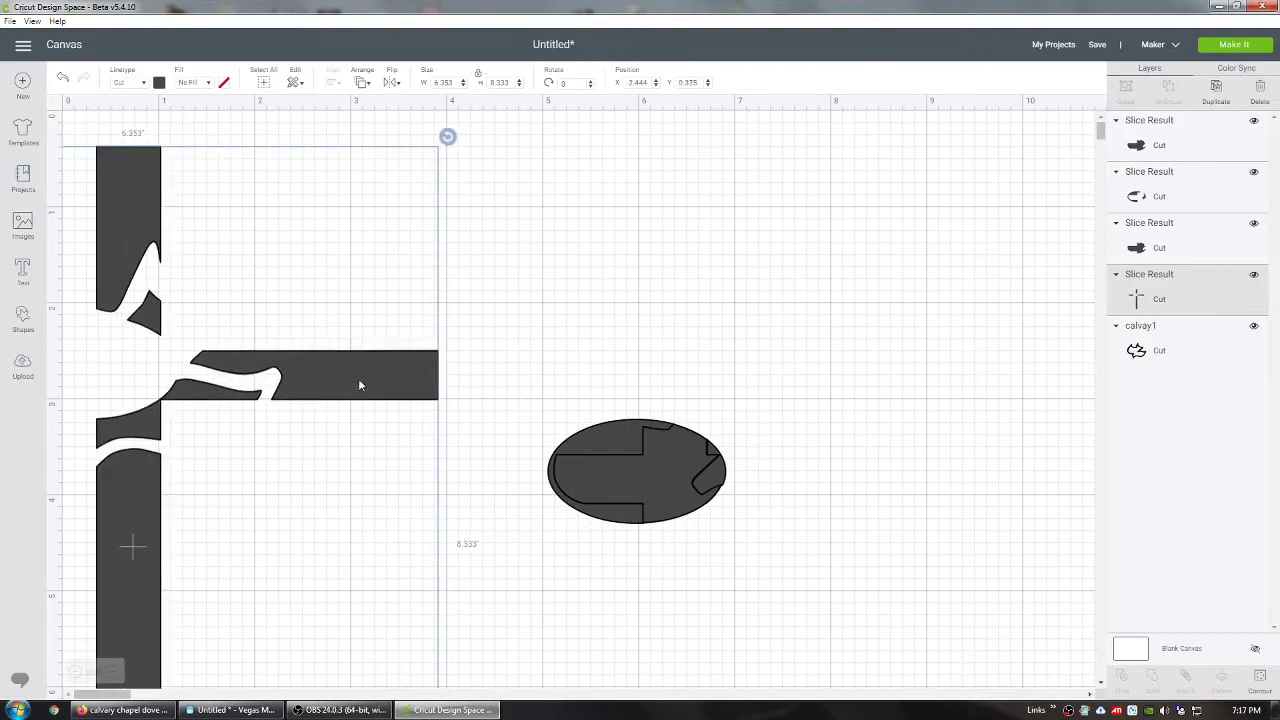
drag(590, 360, 375, 372)
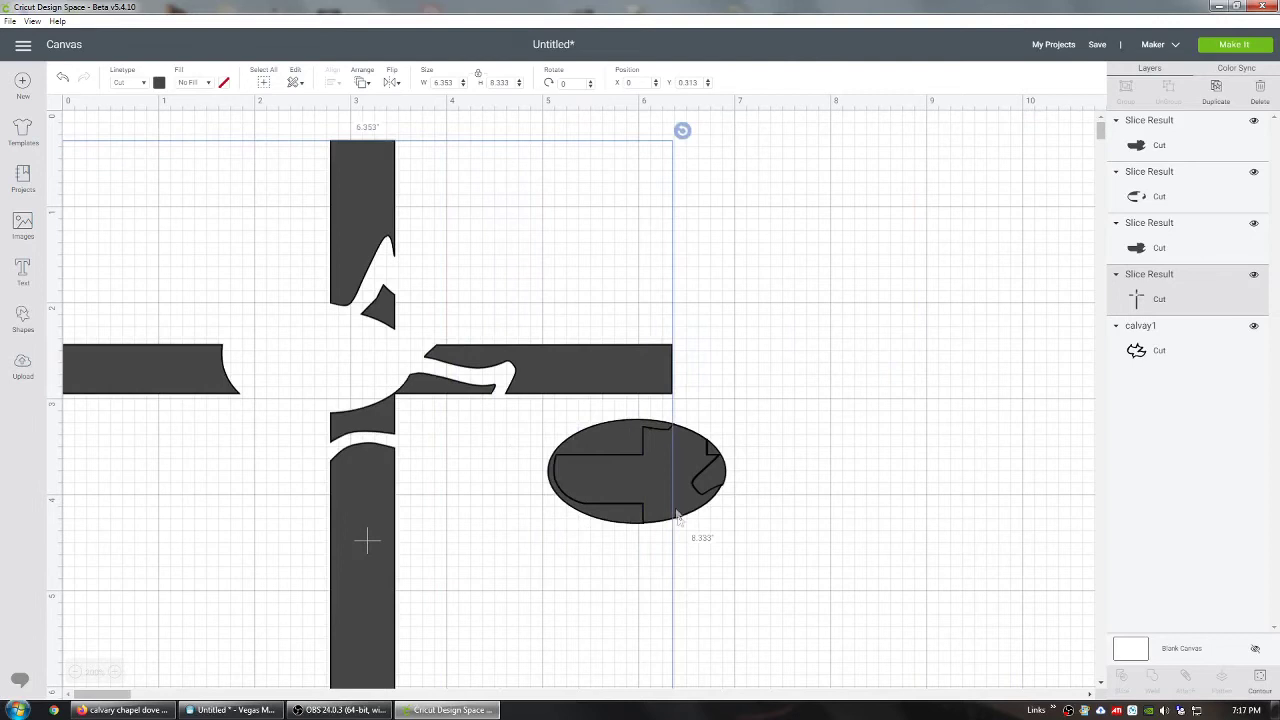
drag(543, 370, 498, 697)
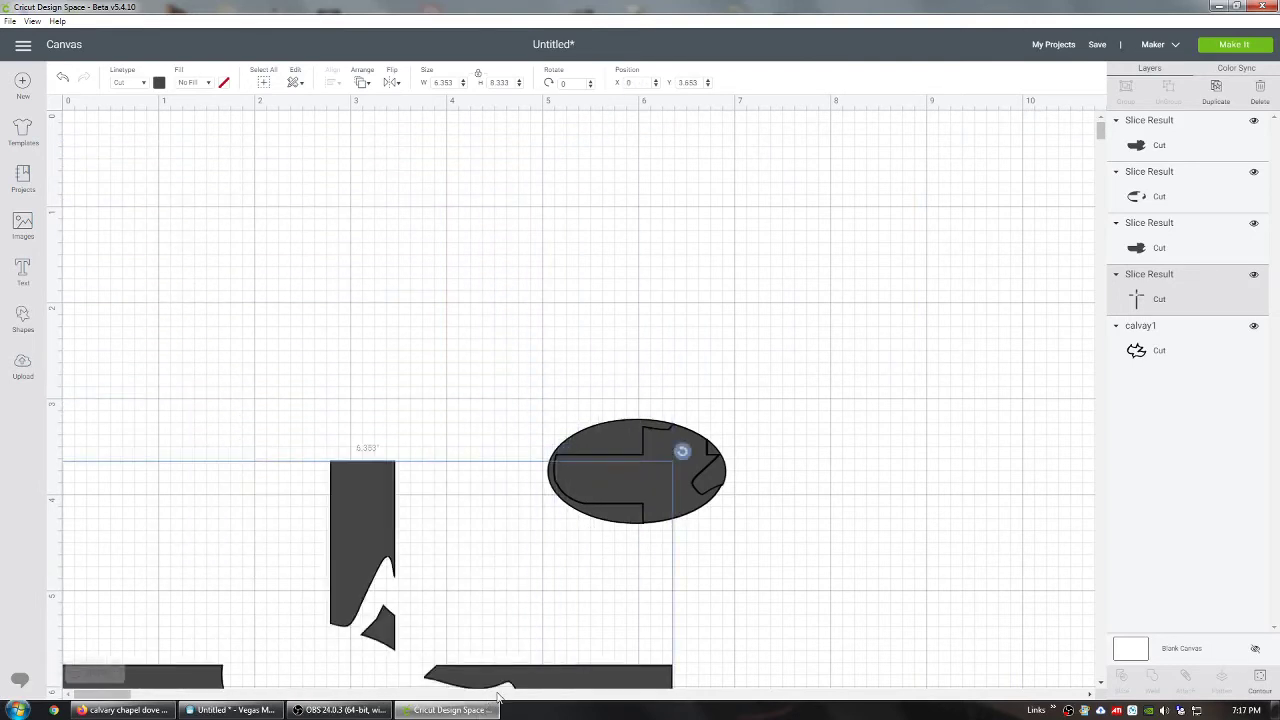
drag(369, 510, 265, 475)
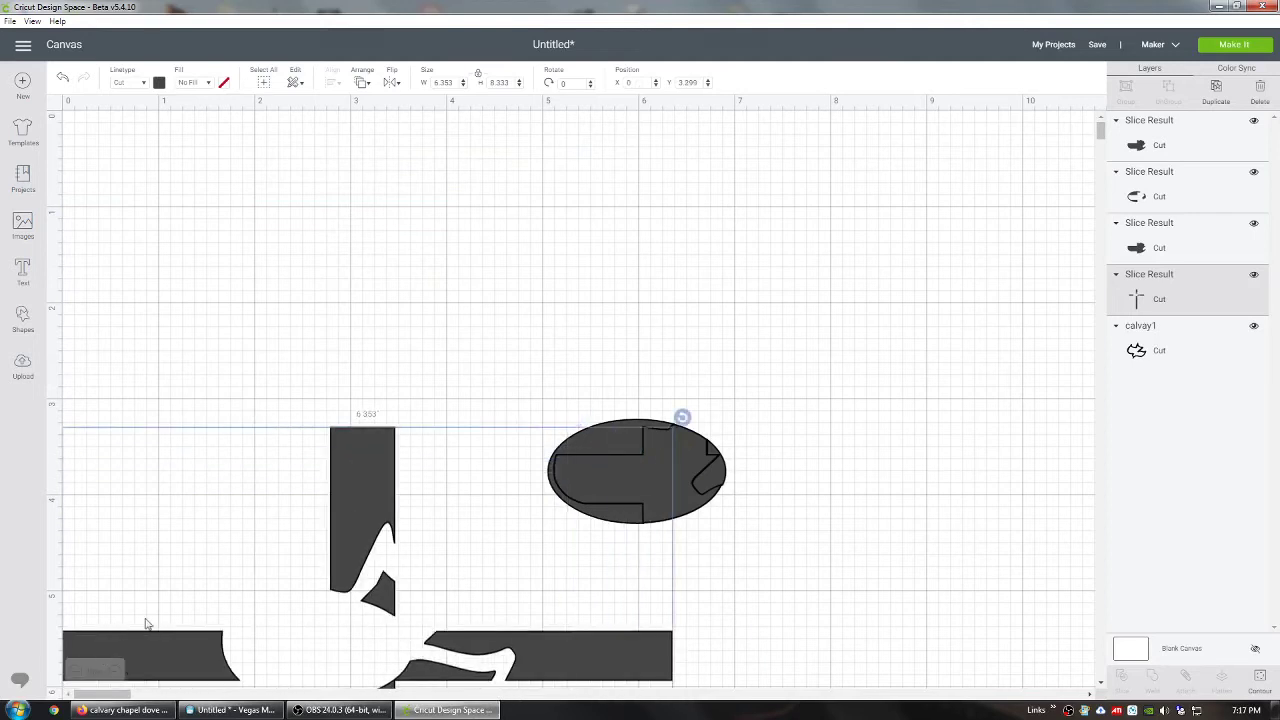
click(76, 672)
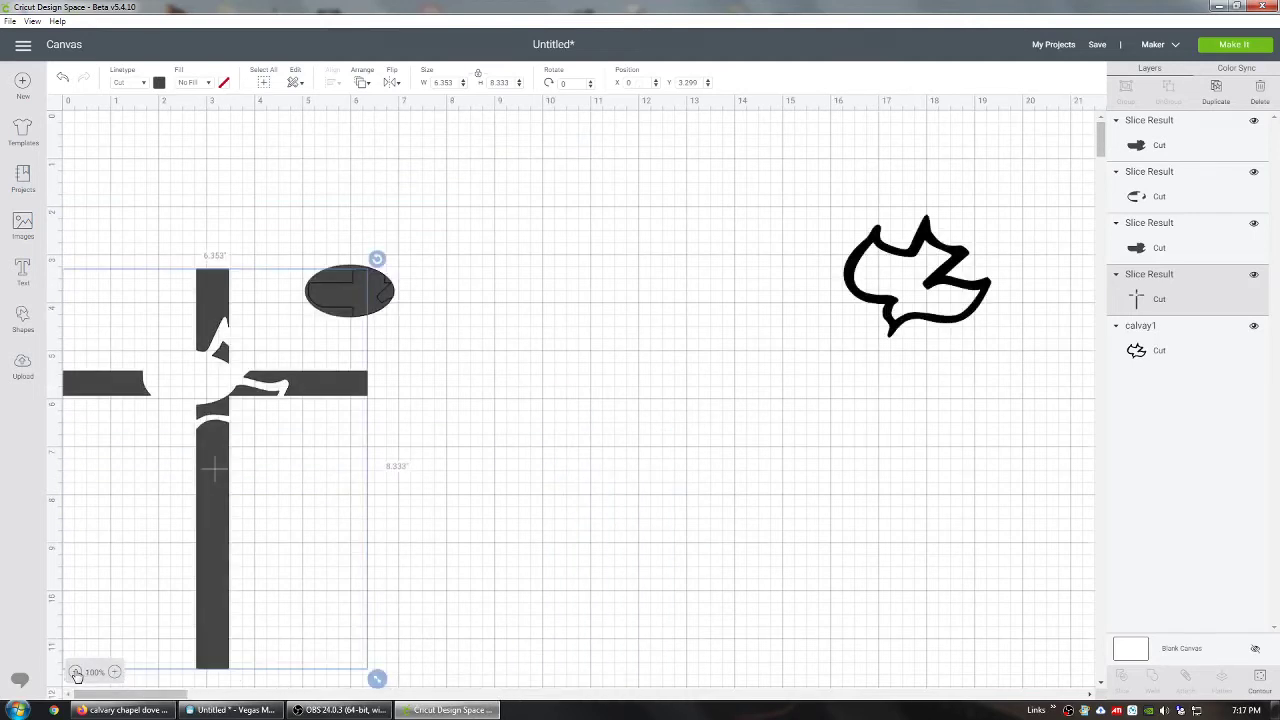
Step: Pull the oval slice pieces apart and bring the sliced cross back beside them
drag(204, 547, 800, 516)
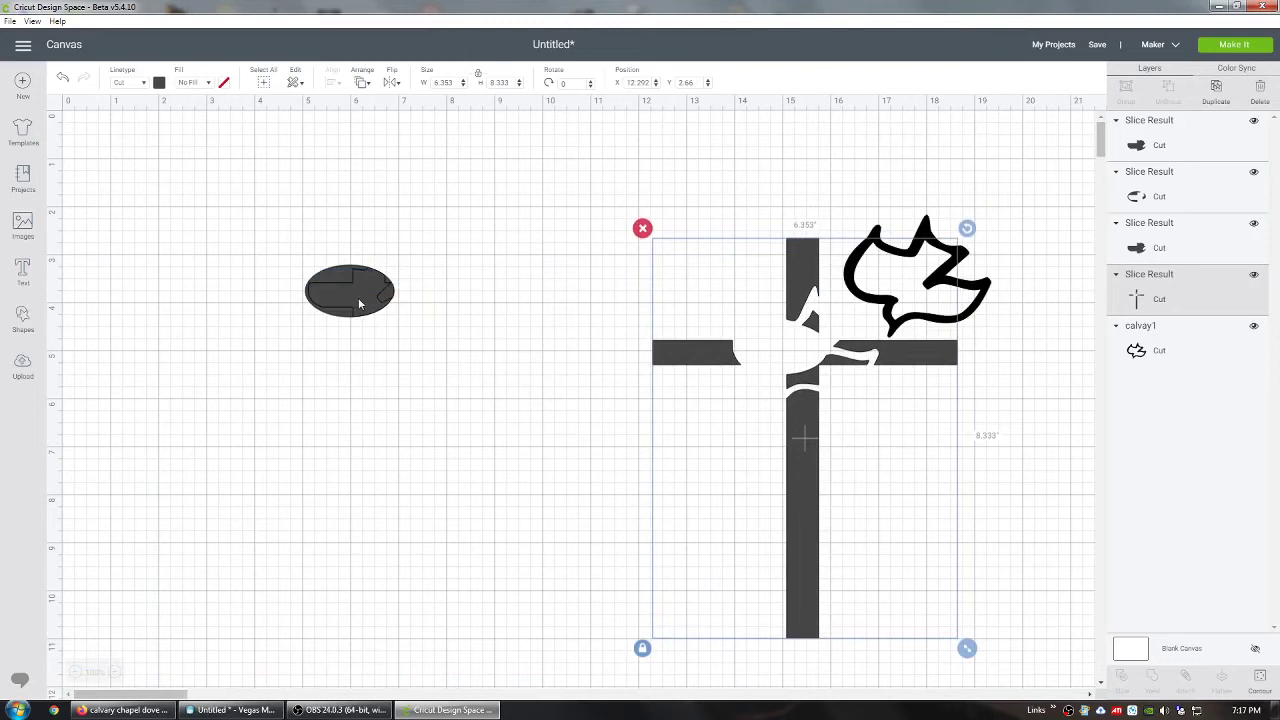
drag(359, 304, 238, 382)
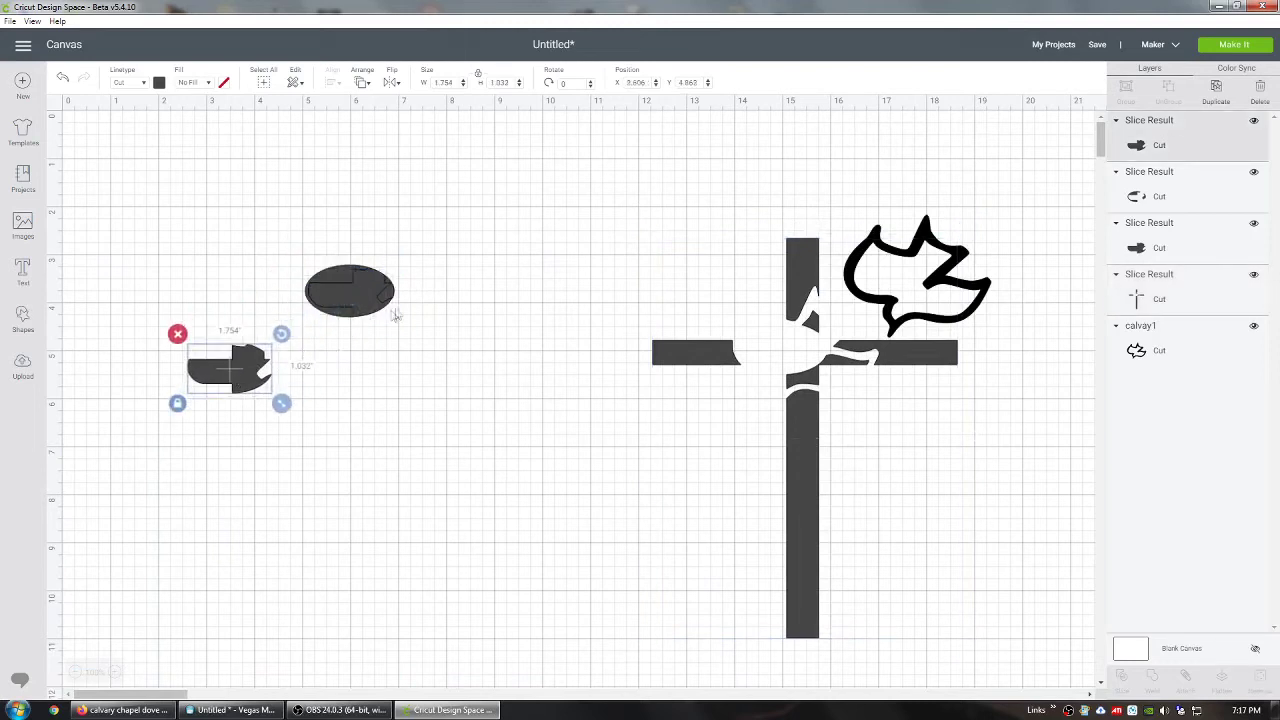
drag(340, 290, 203, 287)
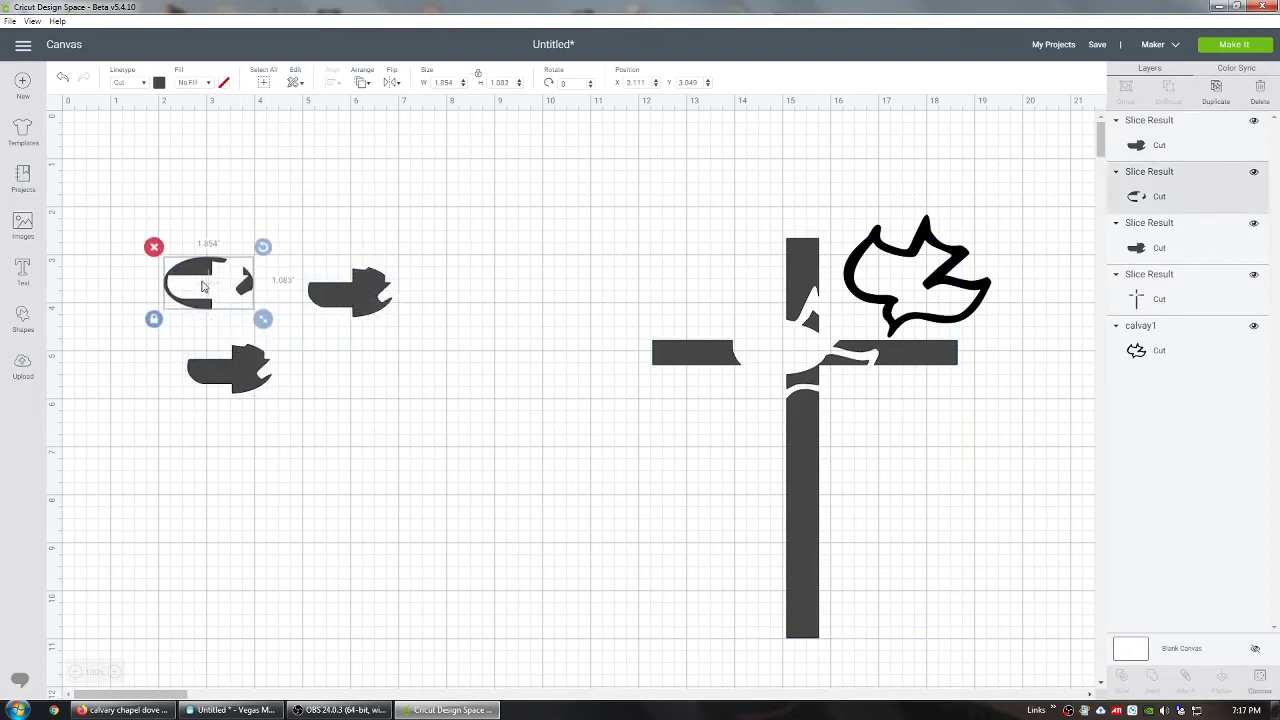
drag(250, 385, 383, 422)
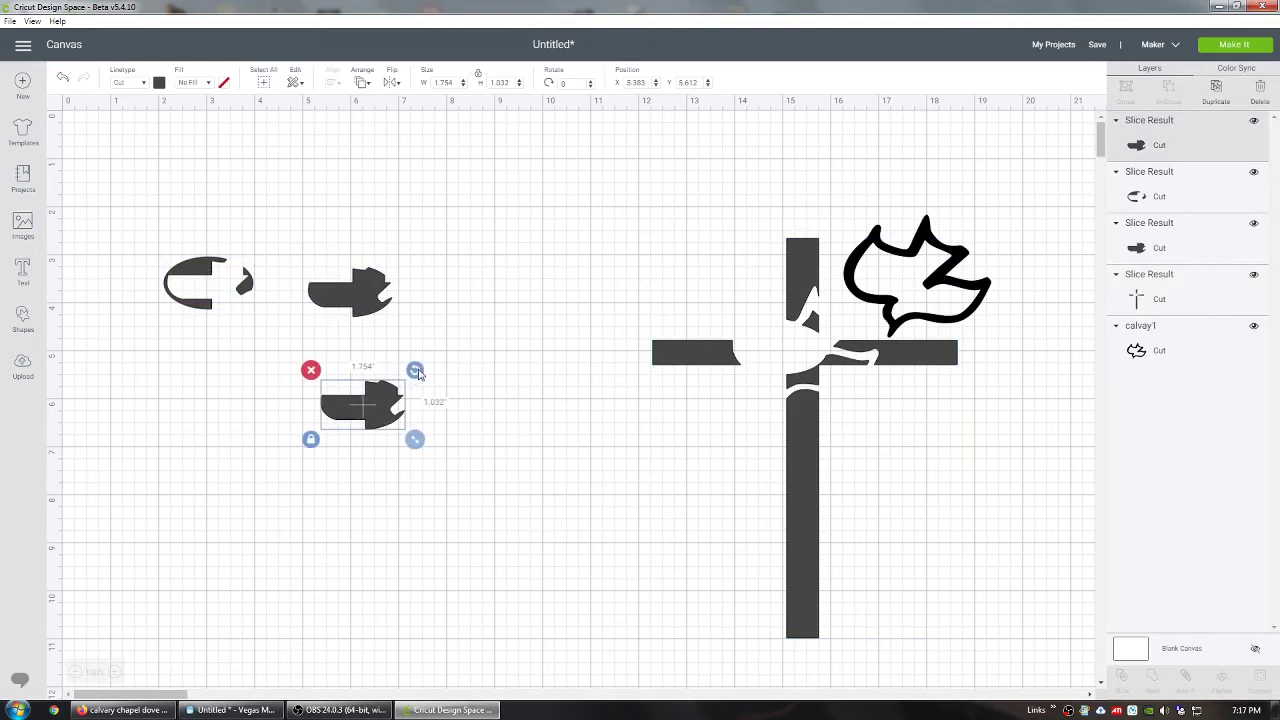
drag(418, 372, 270, 448)
drag(800, 486, 559, 491)
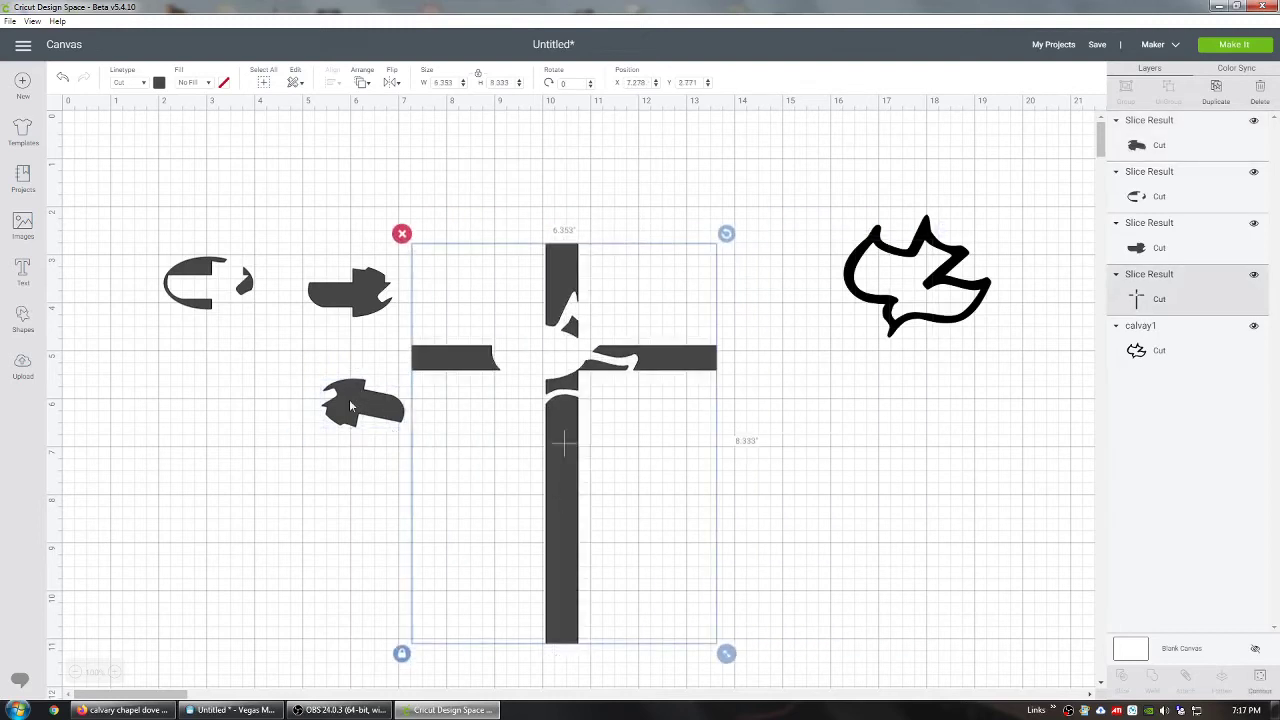
drag(349, 405, 482, 385)
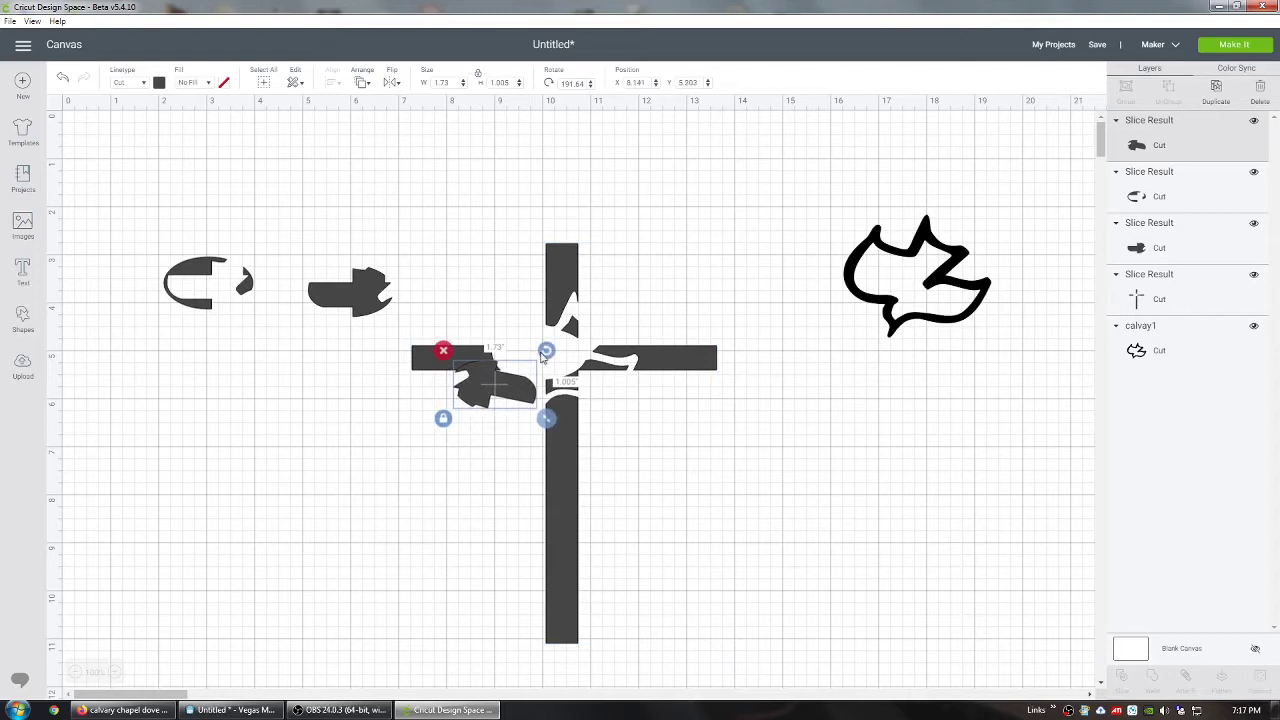
mouse_move(545, 360)
mouse_down()
mouse_move(477, 446)
mouse_move(451, 434)
mouse_move(463, 450)
mouse_move(449, 432)
mouse_move(470, 400)
mouse_move(546, 377)
mouse_move(532, 379)
mouse_up()
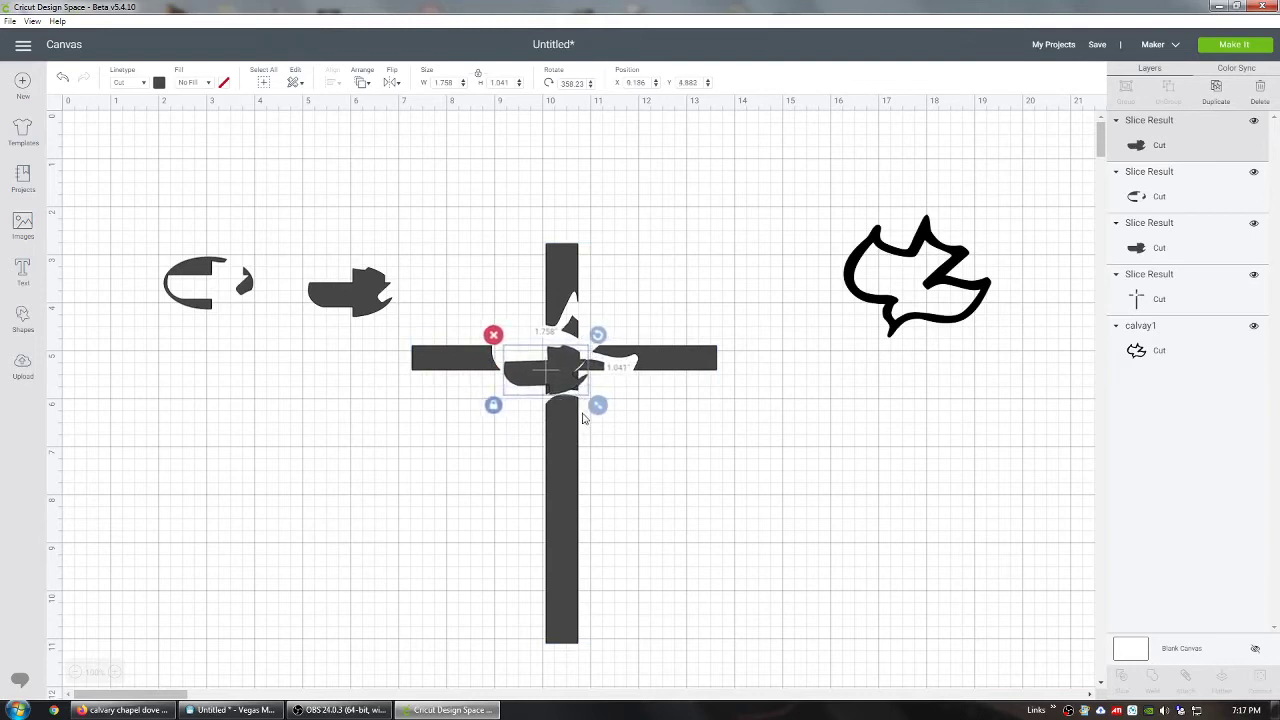
Step: Flip the piece to 179.75°, size it 1.81 × 1.066 in, and centre it on the intersection
click(117, 672)
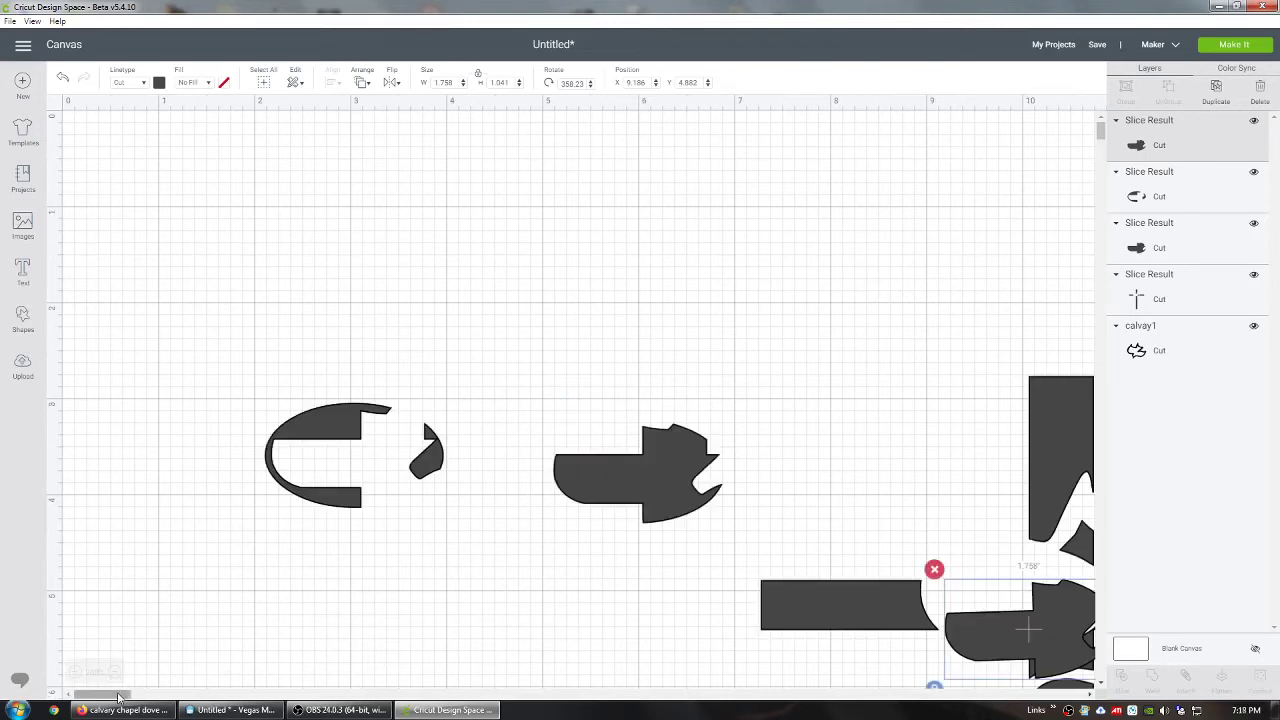
drag(118, 694, 152, 700)
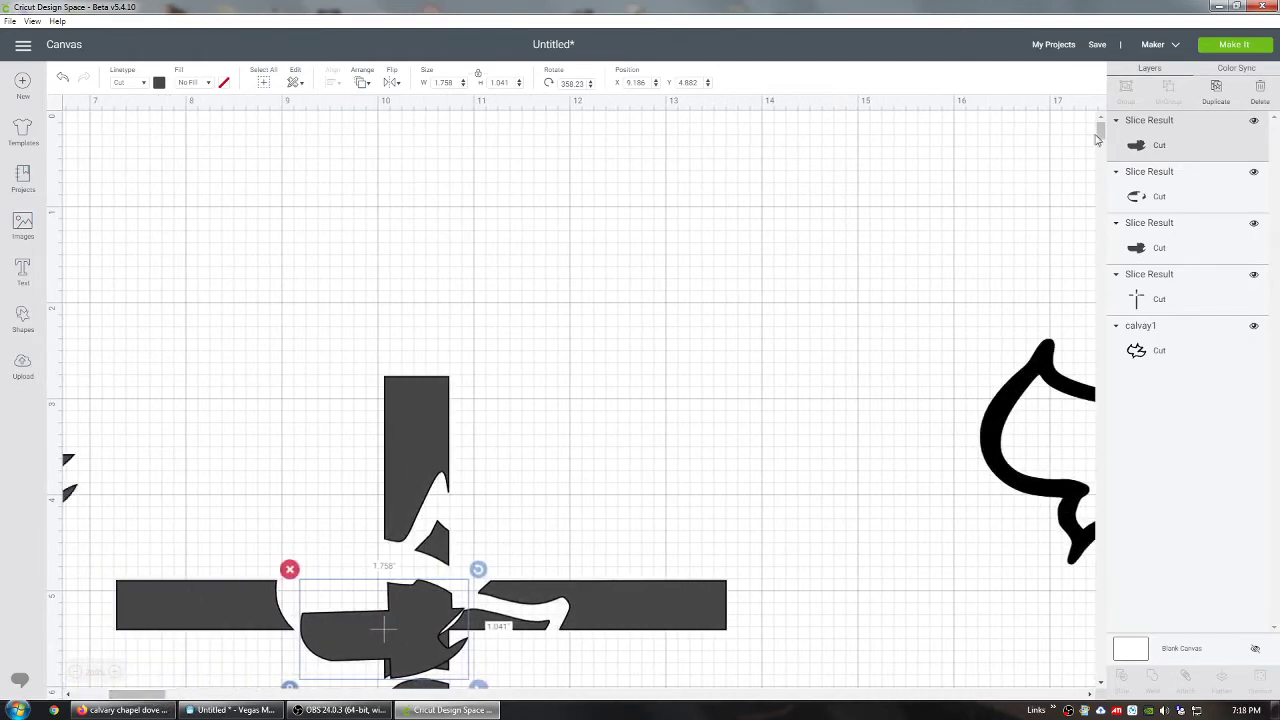
drag(1098, 140, 1100, 142)
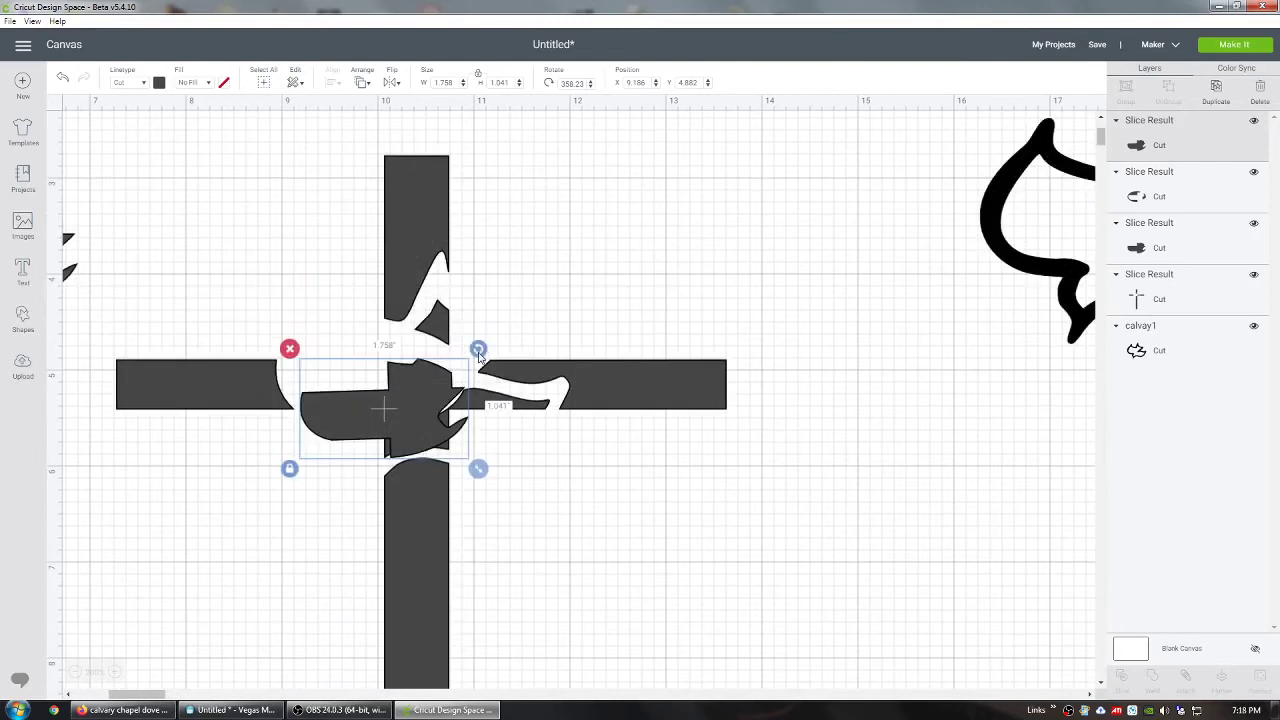
drag(478, 350, 290, 346)
click(334, 444)
drag(380, 410, 381, 441)
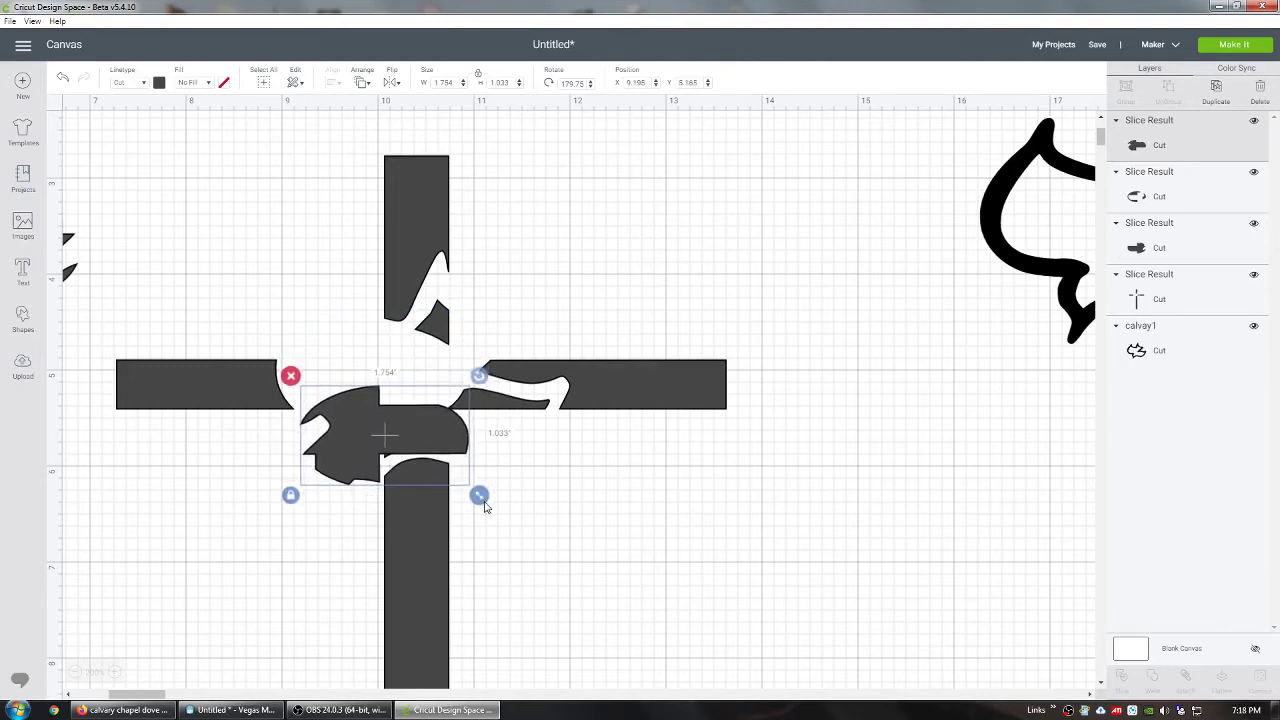
drag(420, 434, 426, 436)
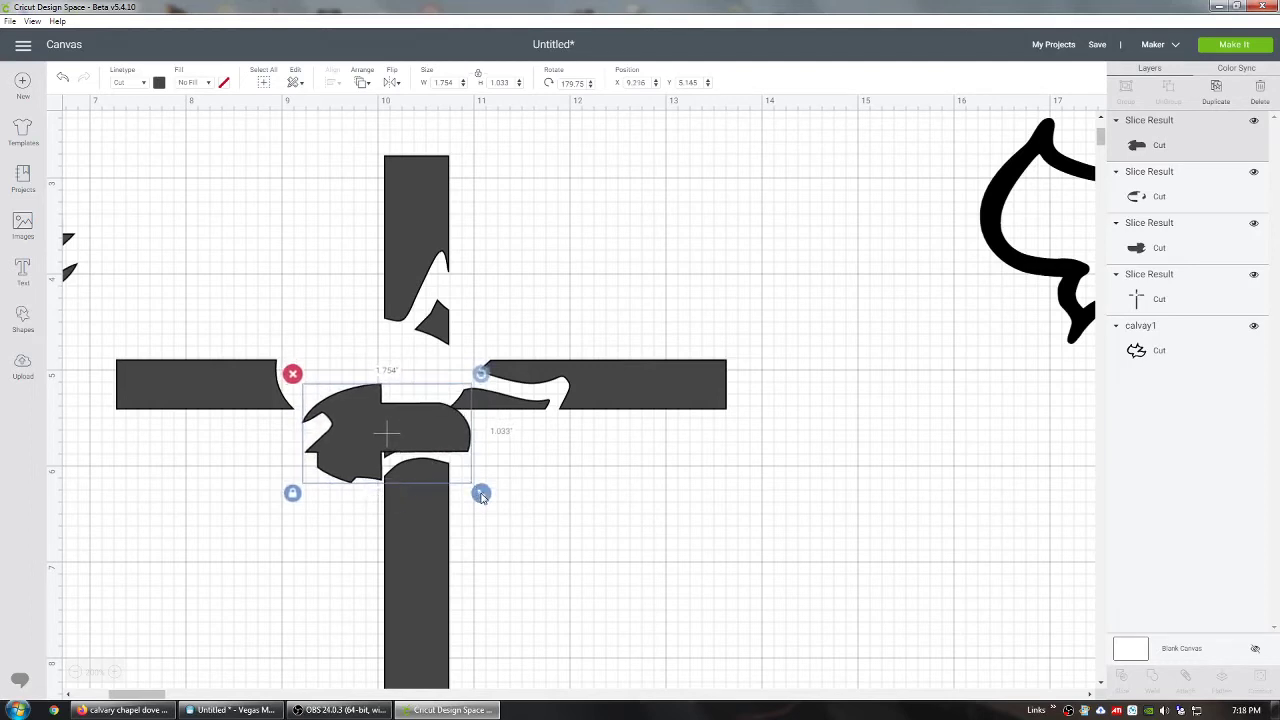
drag(481, 497, 486, 499)
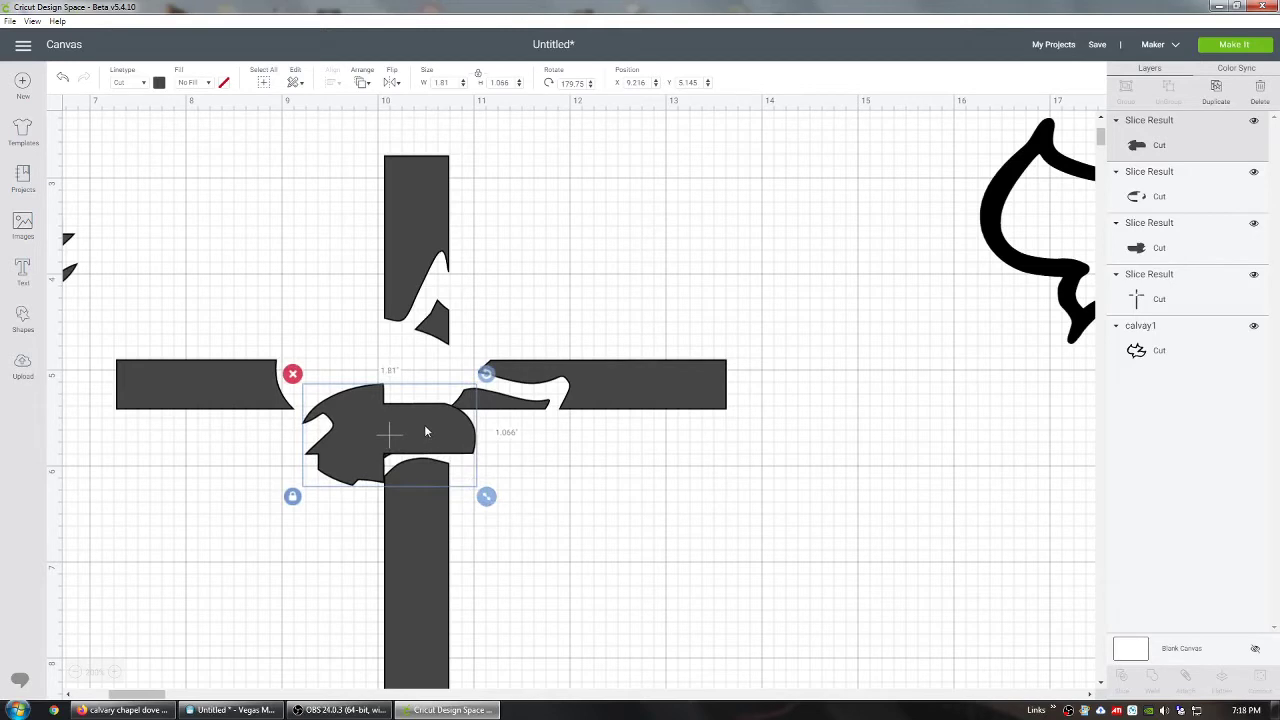
mouse_move(425, 431)
mouse_down()
mouse_move(424, 409)
mouse_move(419, 430)
mouse_up()
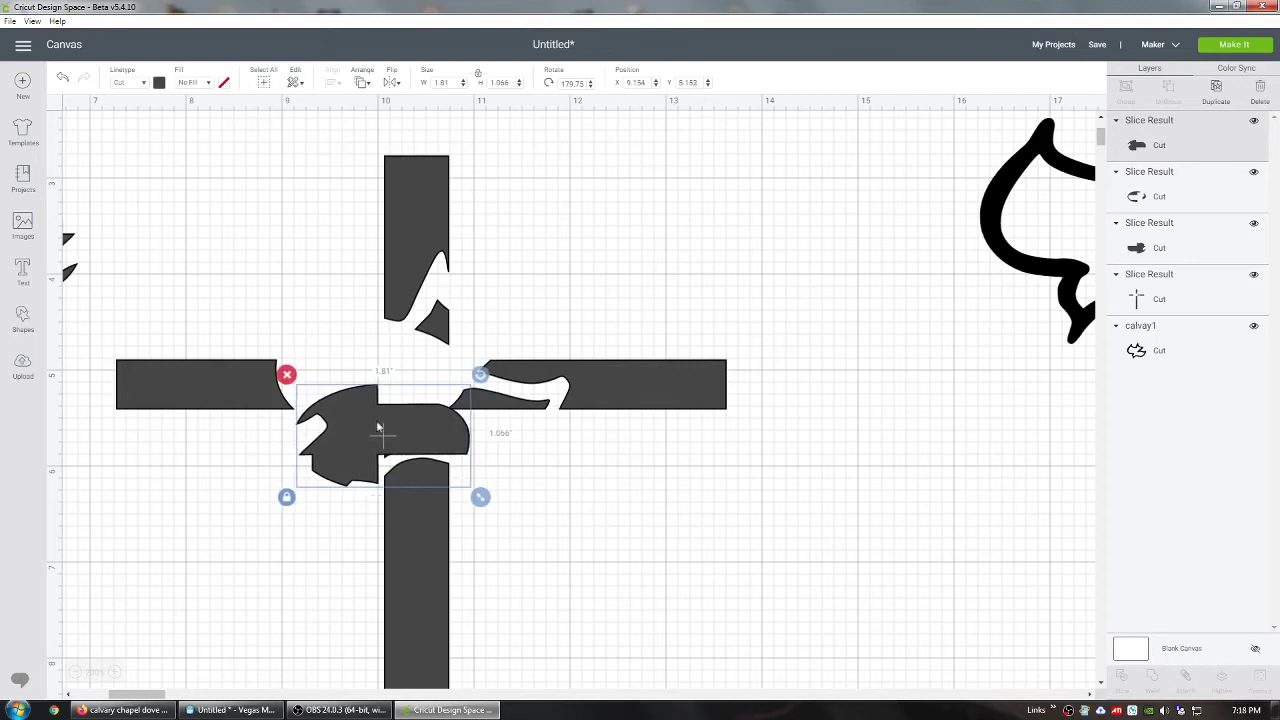
click(616, 303)
Step: Slice the dove piece out of the cross, zoom to 100%, and move the cross beside the dove outline
click(880, 355)
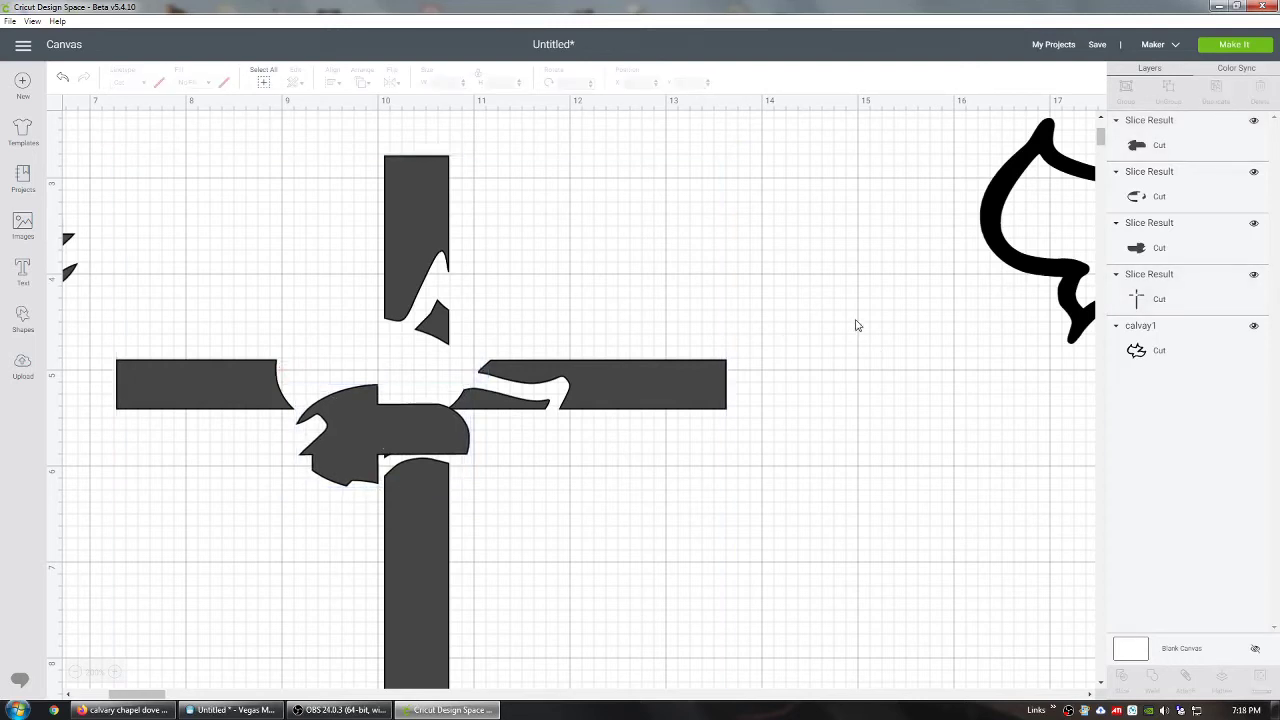
drag(856, 325, 256, 476)
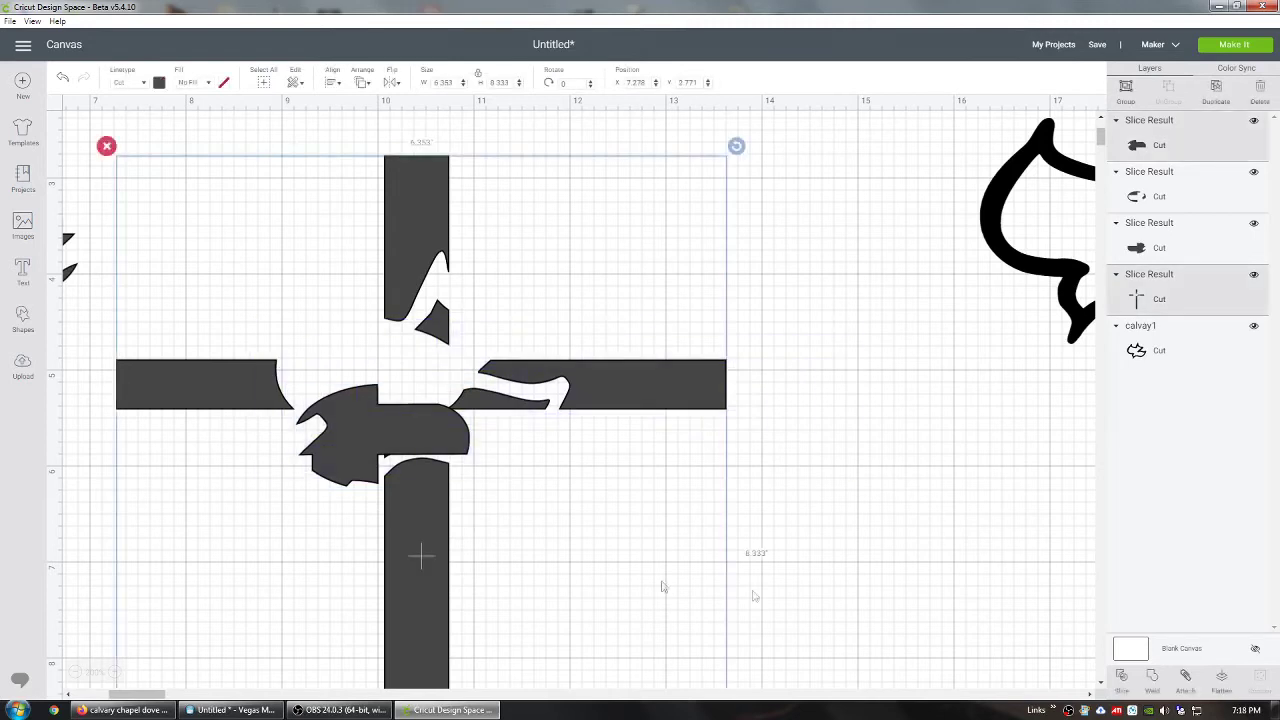
click(1121, 680)
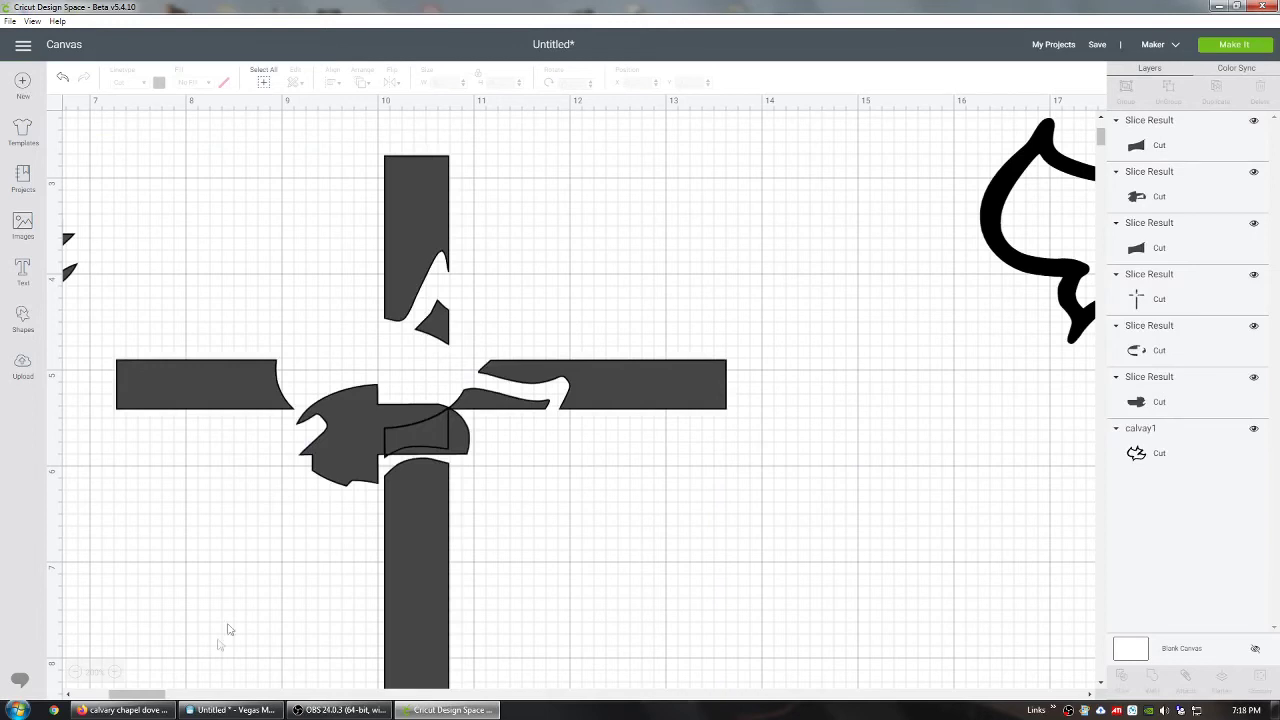
click(79, 673)
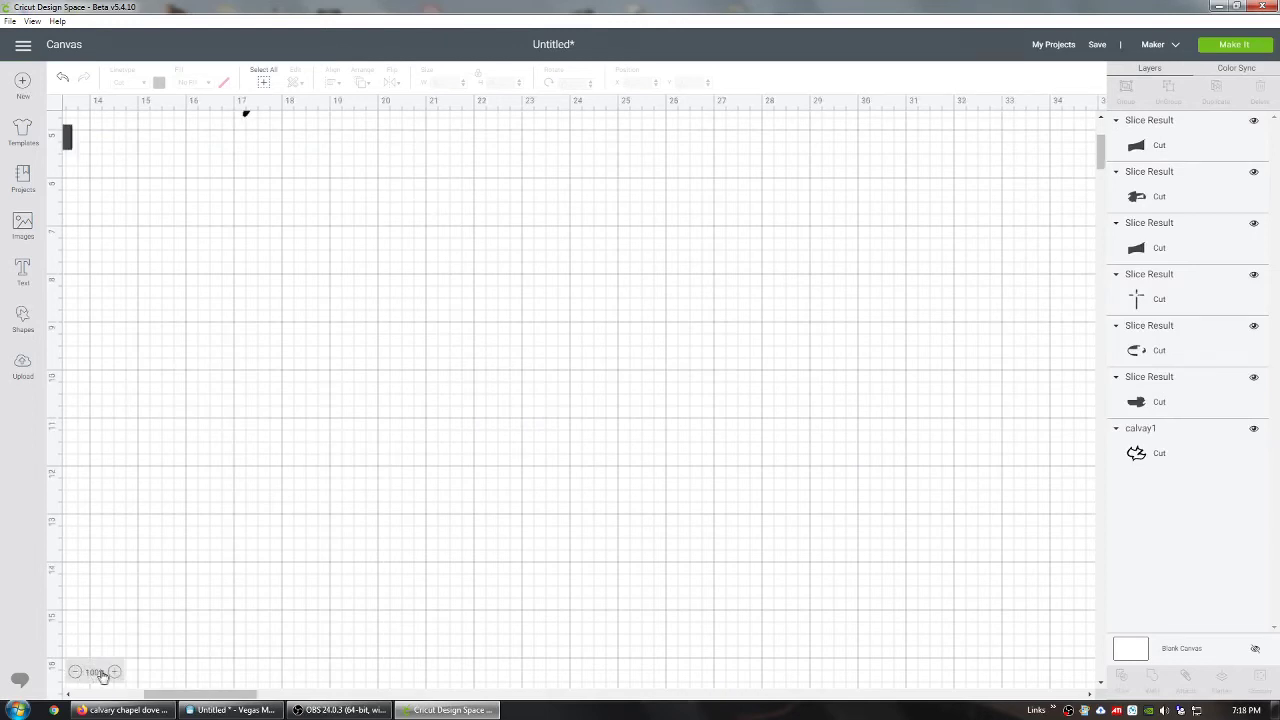
scroll(414, 560, up, 5)
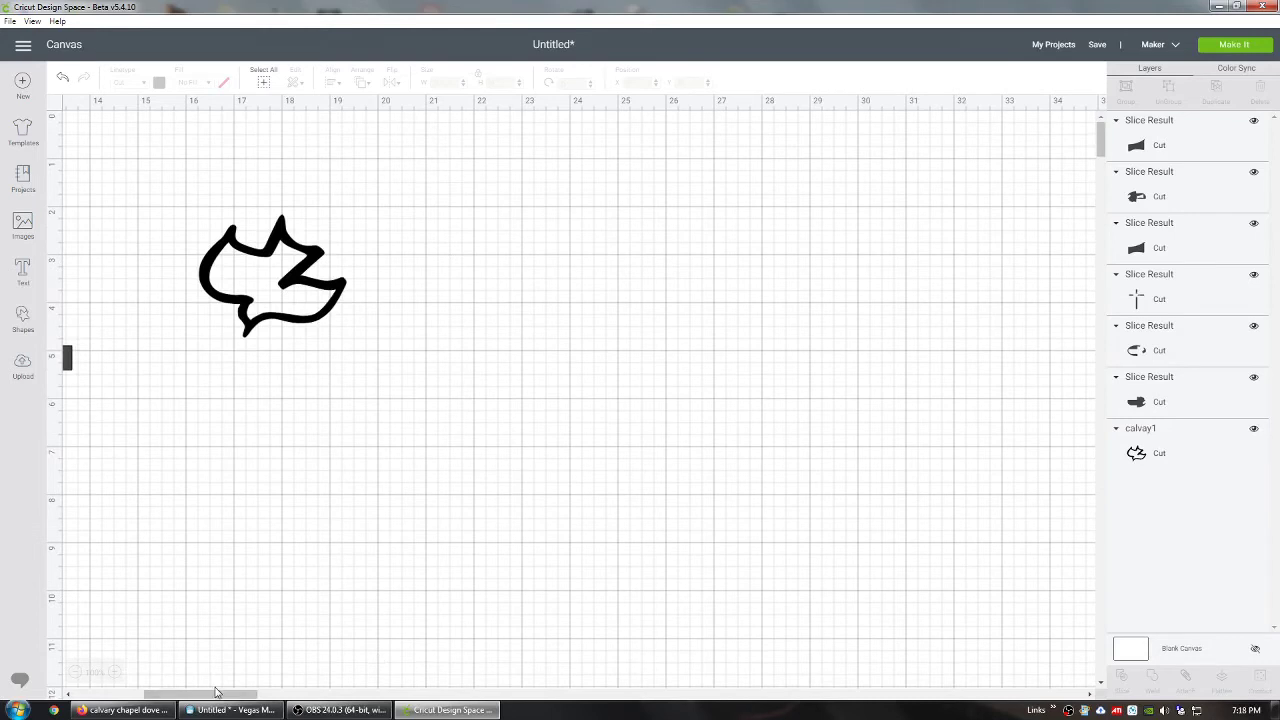
drag(222, 694, 105, 692)
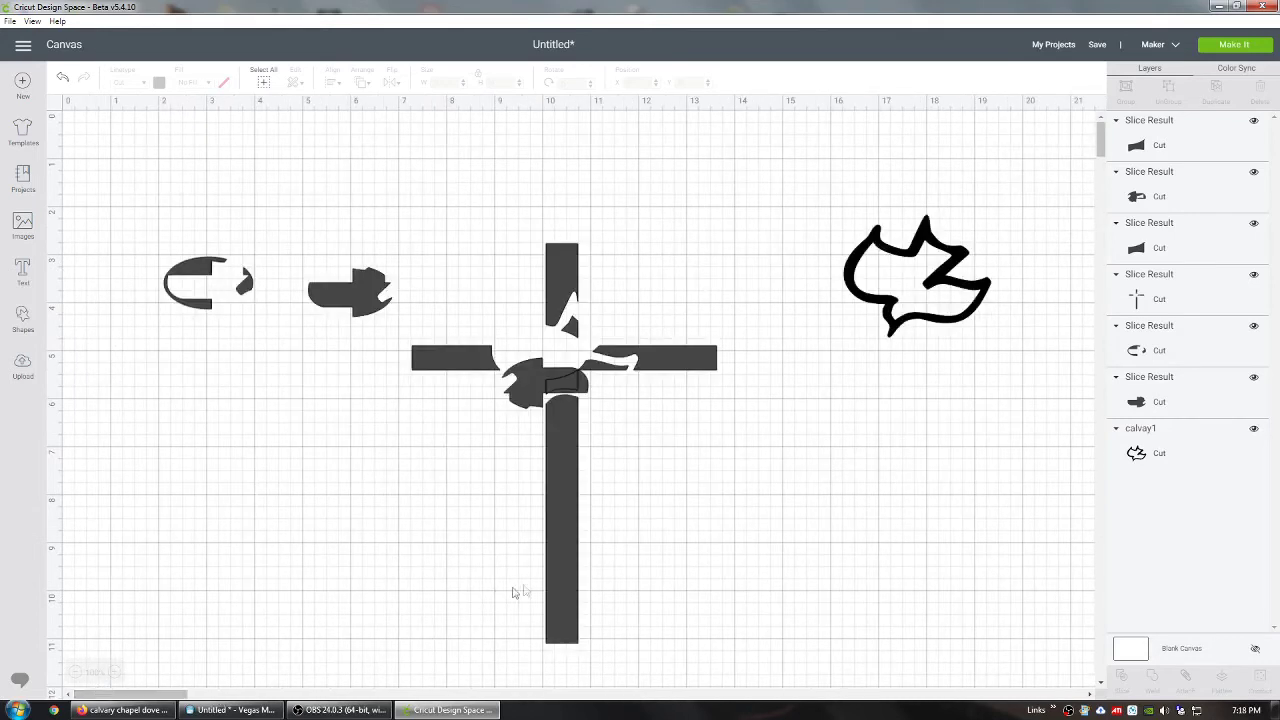
drag(574, 590, 855, 605)
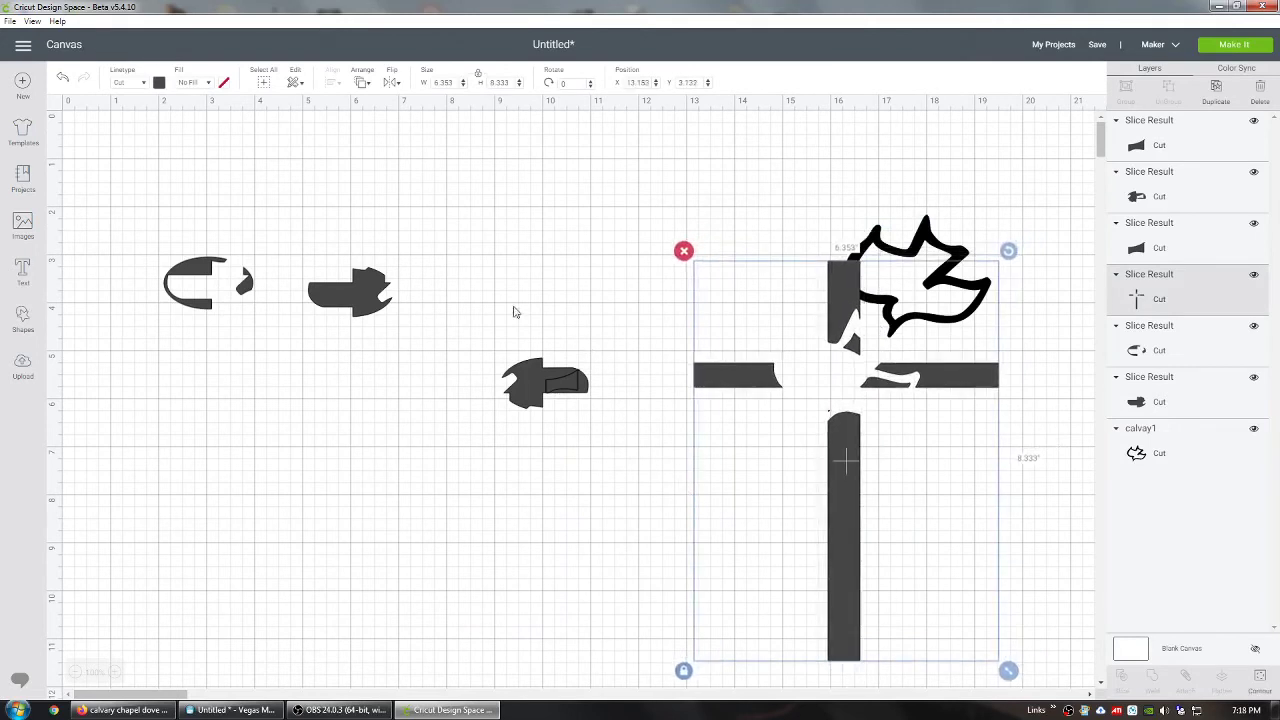
Step: Delete the three leftover slice fragments and shift the cross left, away from the dove
click(139, 215)
drag(139, 212, 603, 459)
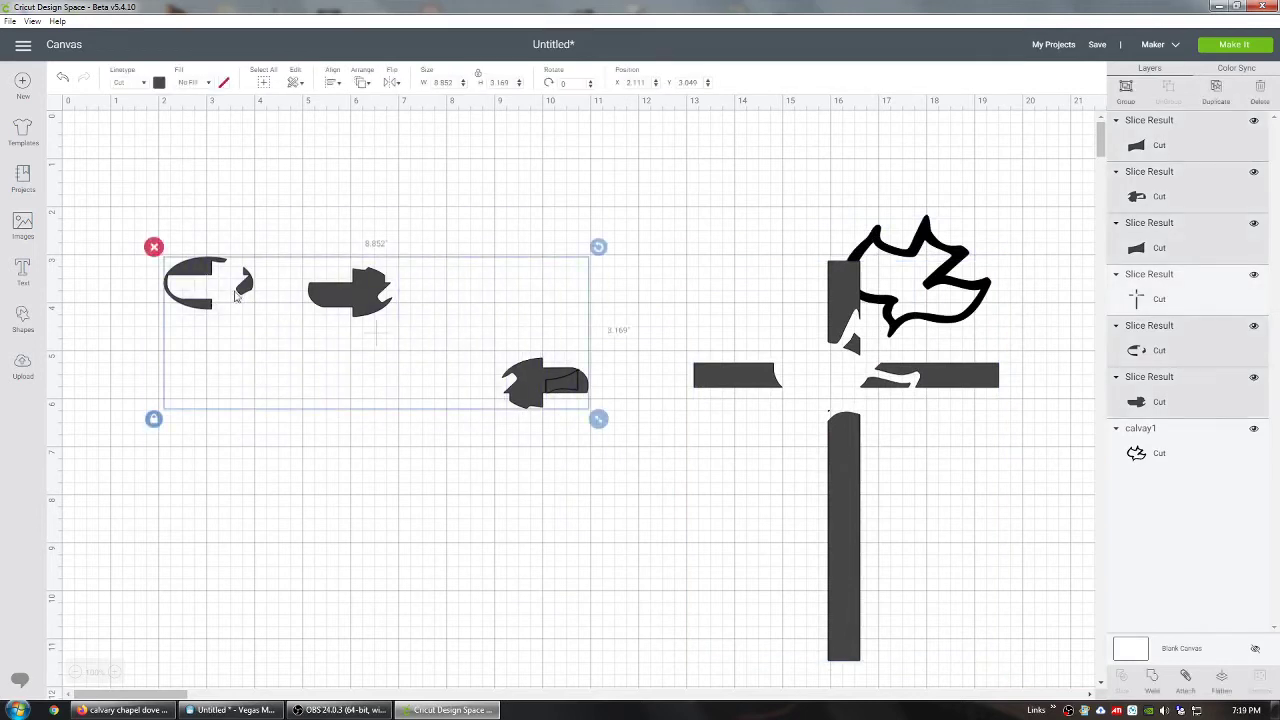
click(154, 247)
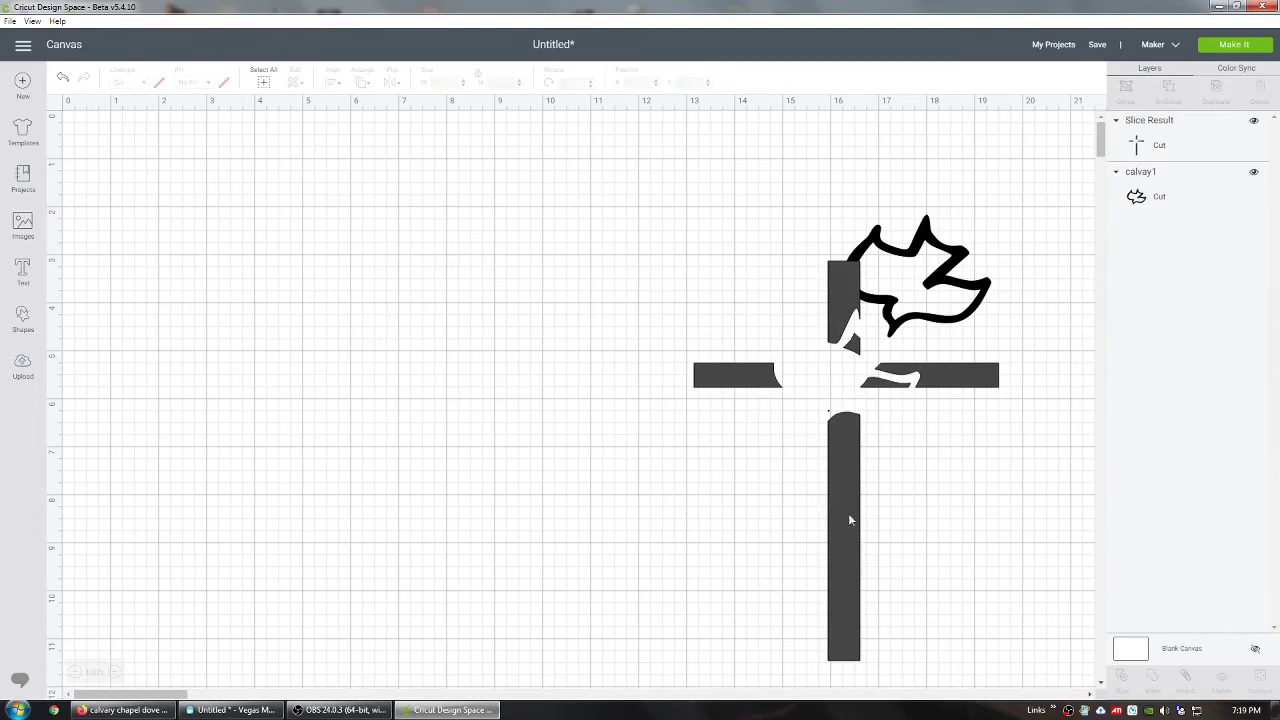
drag(843, 519, 432, 460)
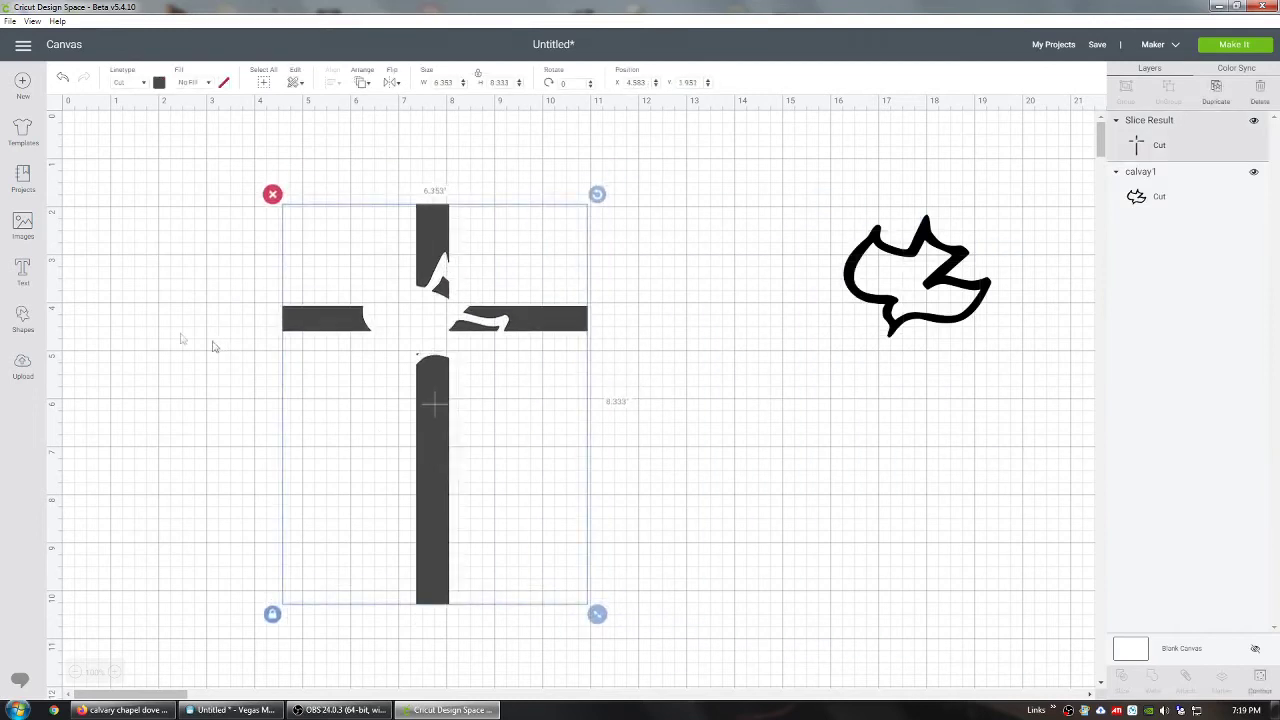
click(27, 327)
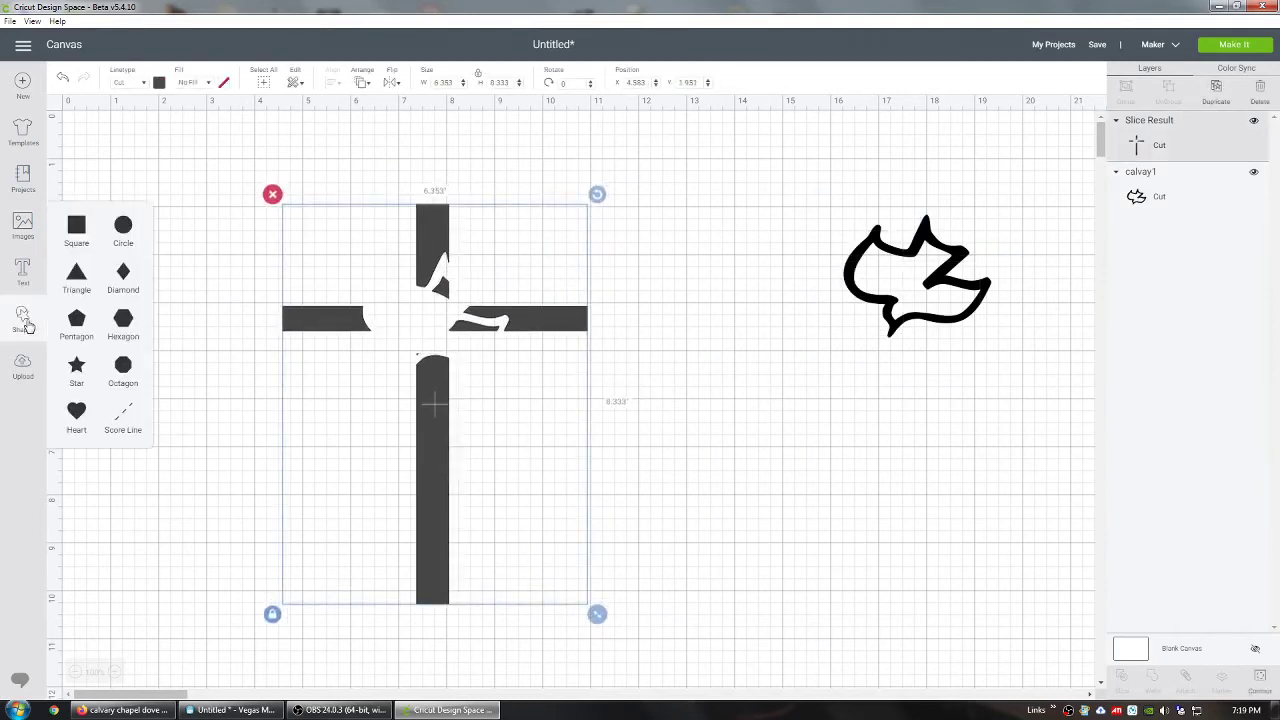
Step: Add a square, flatten it into a 1.264 × 0.514 in bar, and lay it over the cross's centre
click(77, 227)
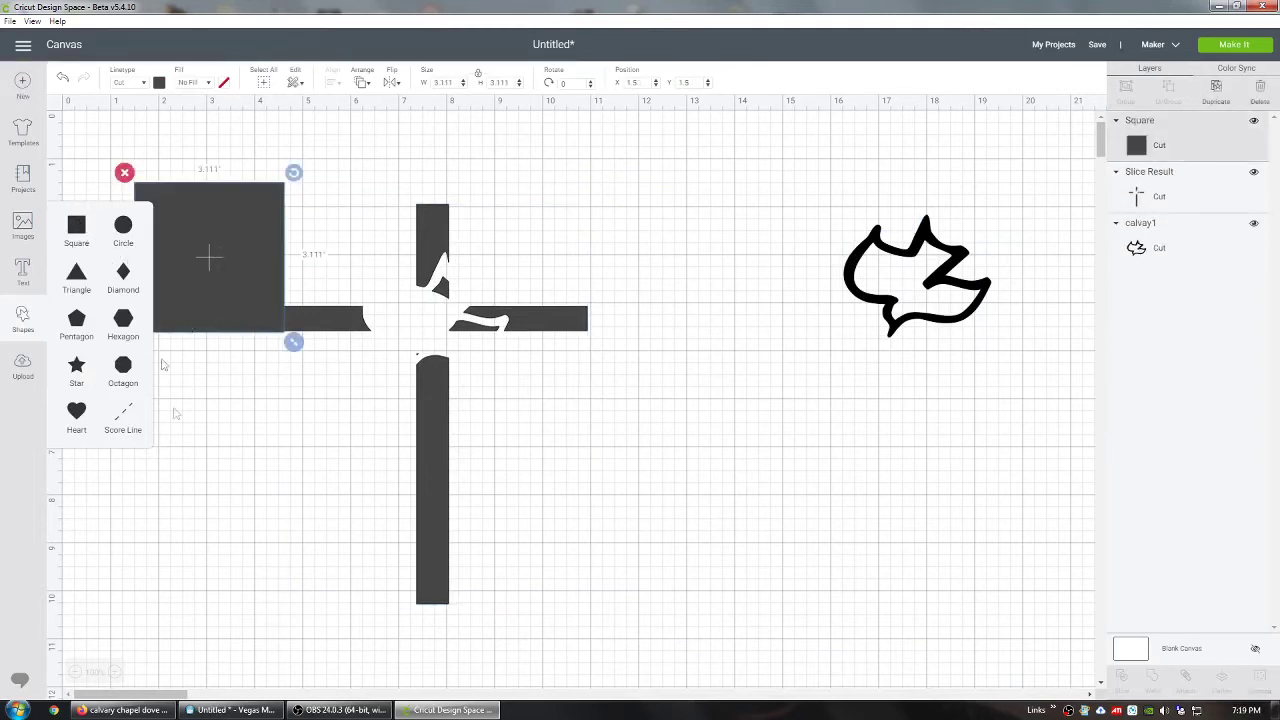
click(209, 461)
click(164, 285)
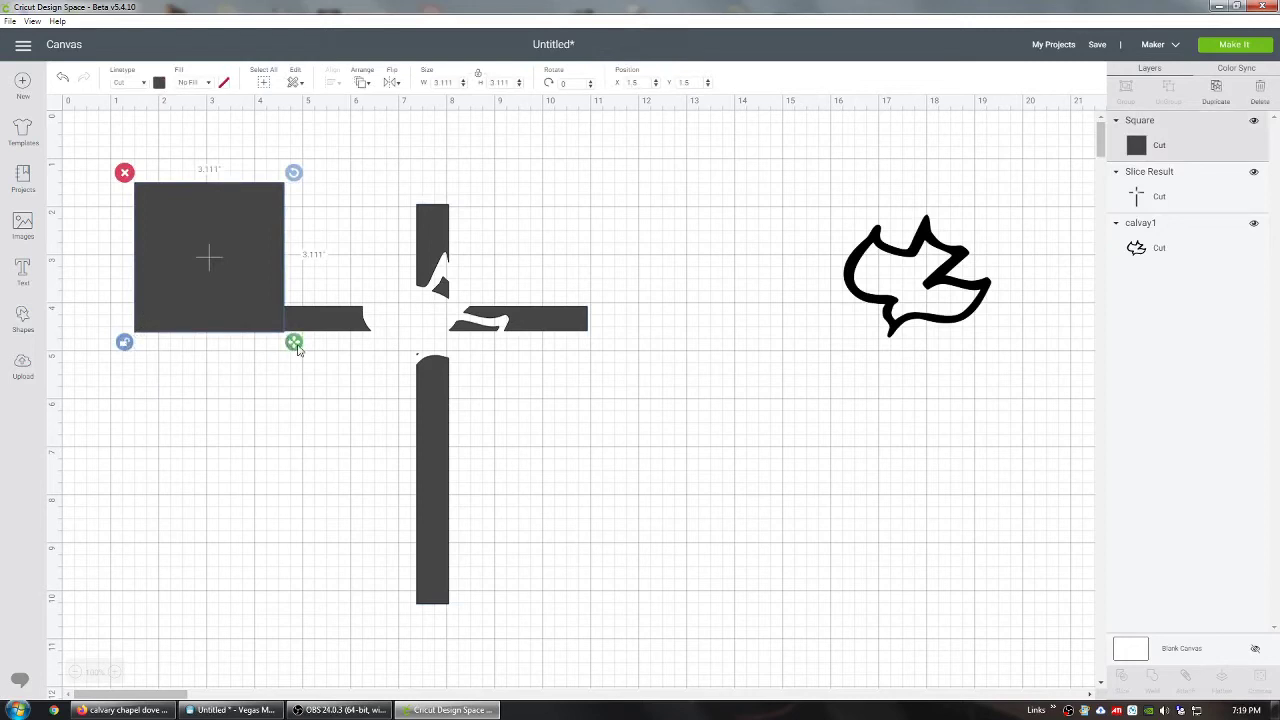
drag(297, 346, 209, 226)
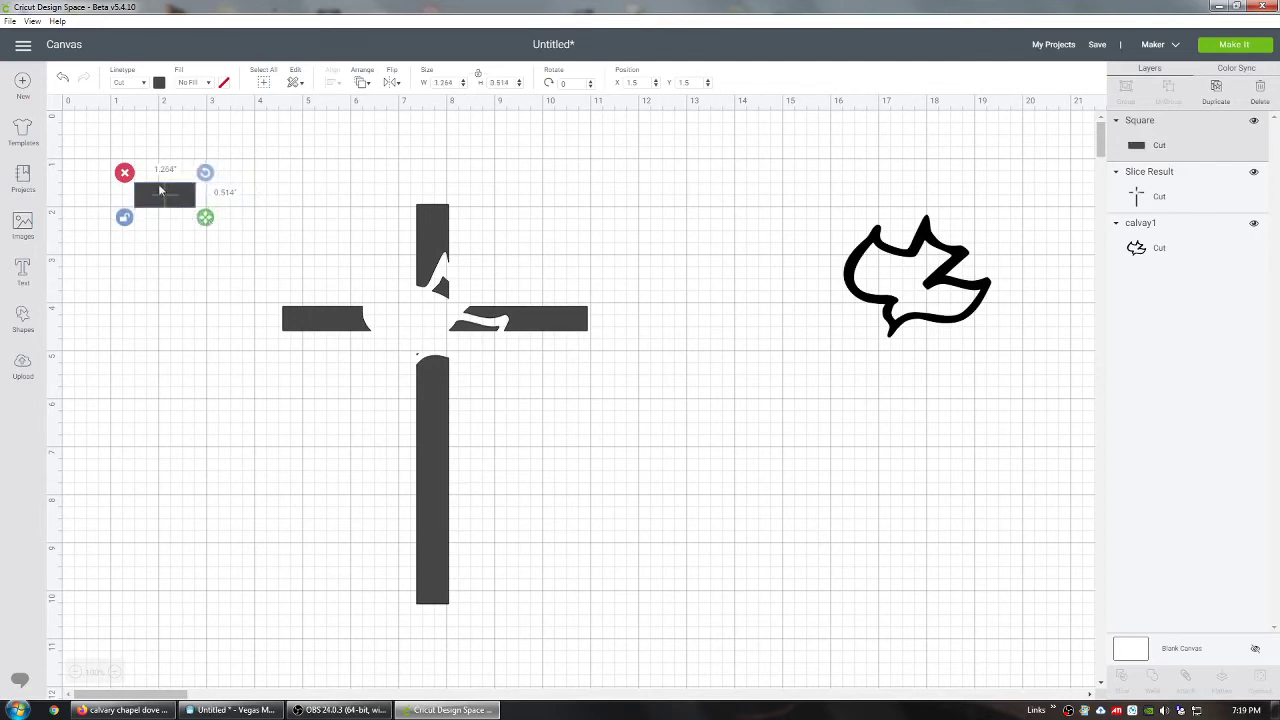
drag(160, 190, 466, 336)
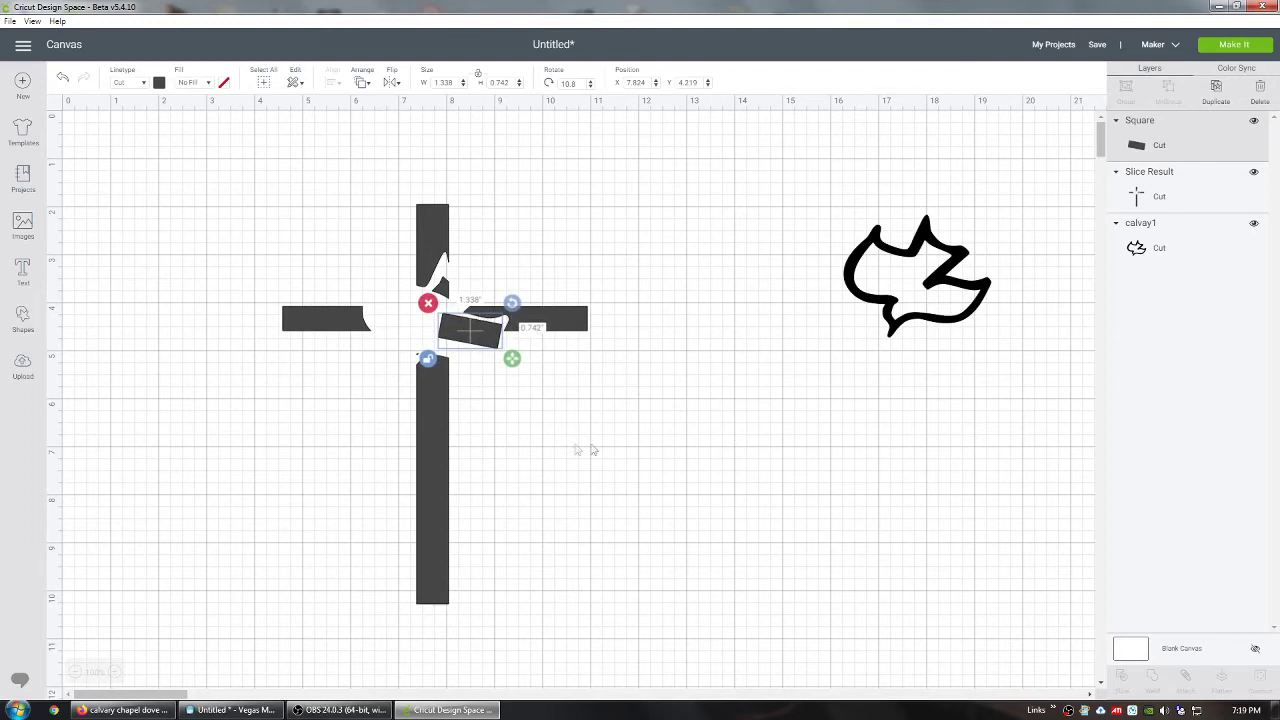
Step: Slice the tilted bar out of the cross
click(679, 306)
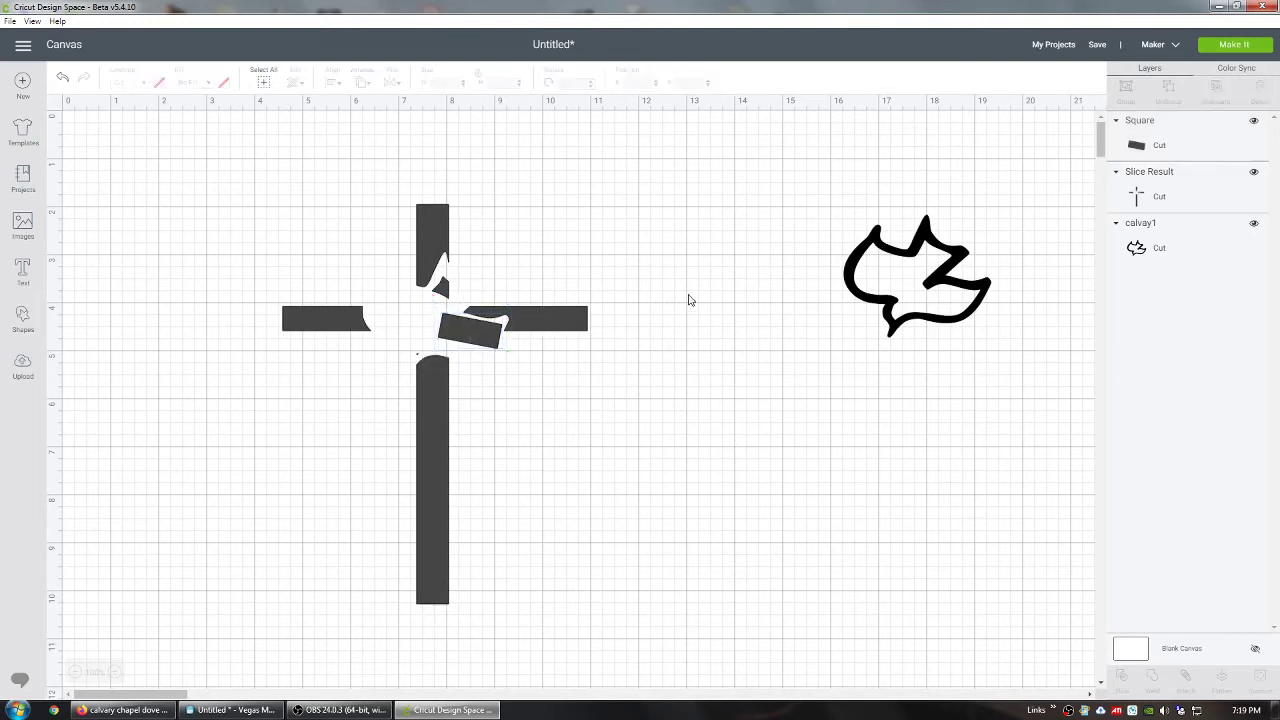
drag(688, 295, 251, 386)
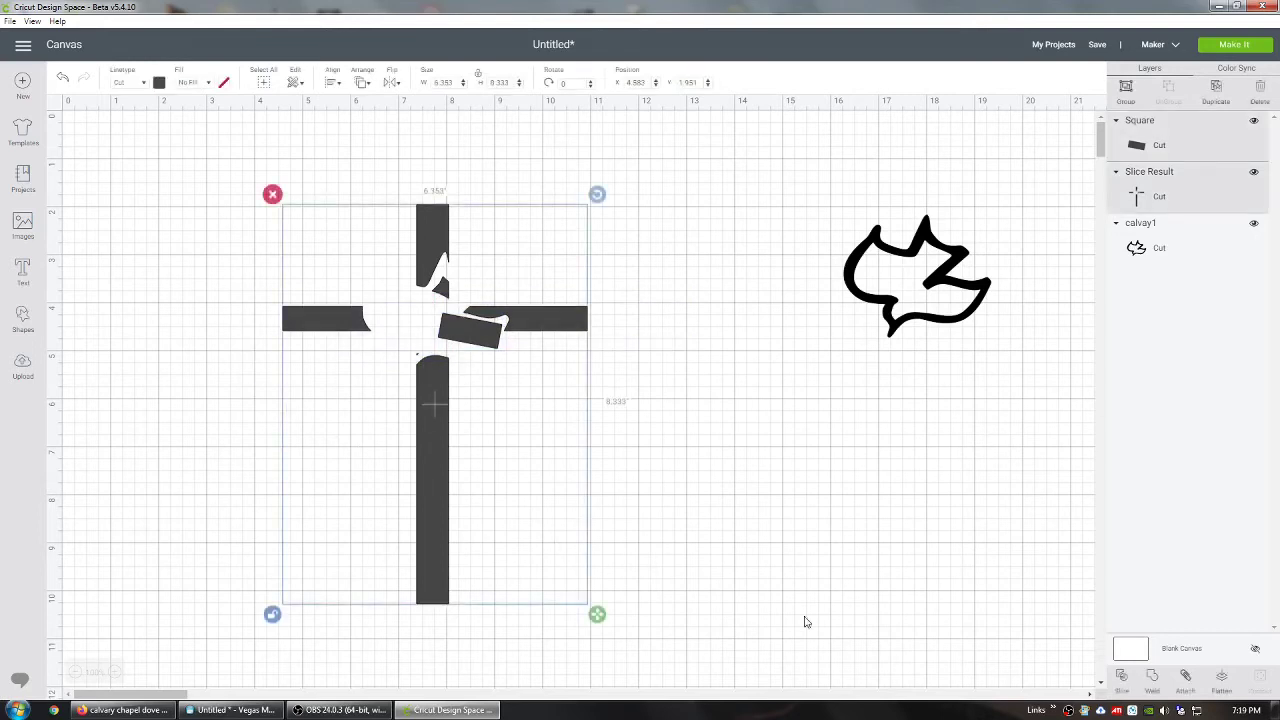
click(1124, 680)
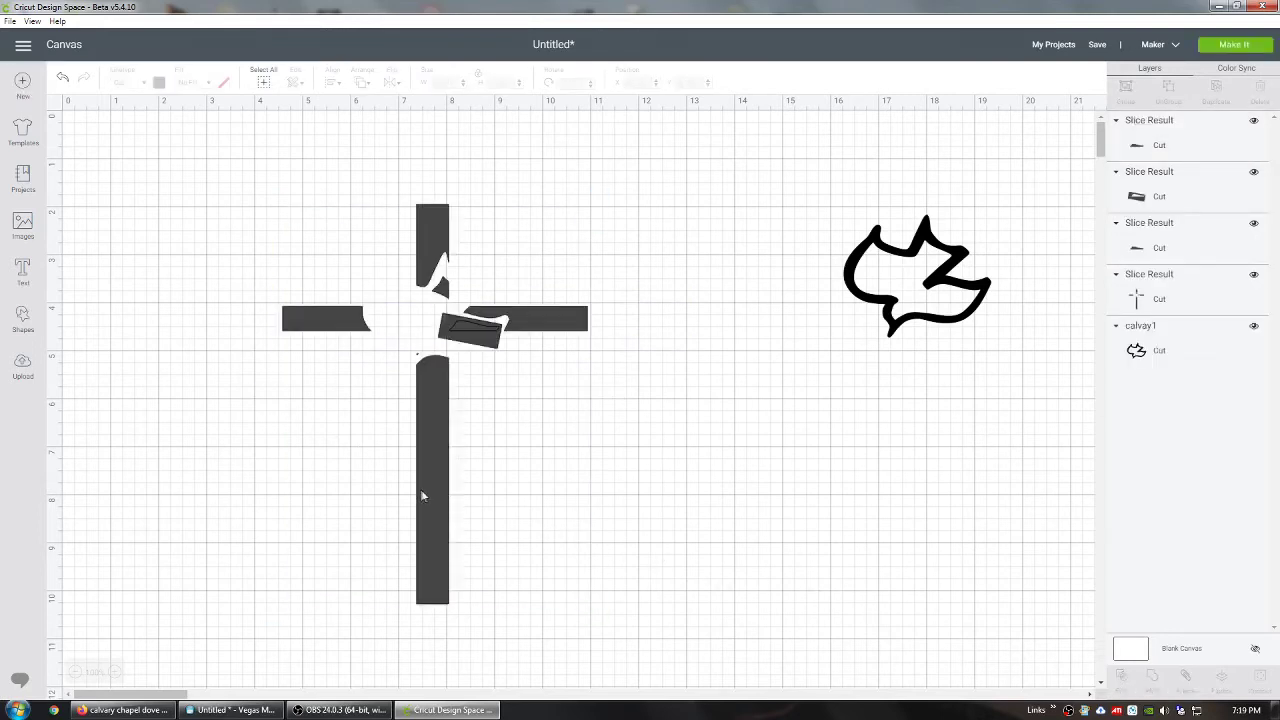
Step: Delete the leftover bar piece and move the cross back toward the middle
drag(421, 495, 222, 479)
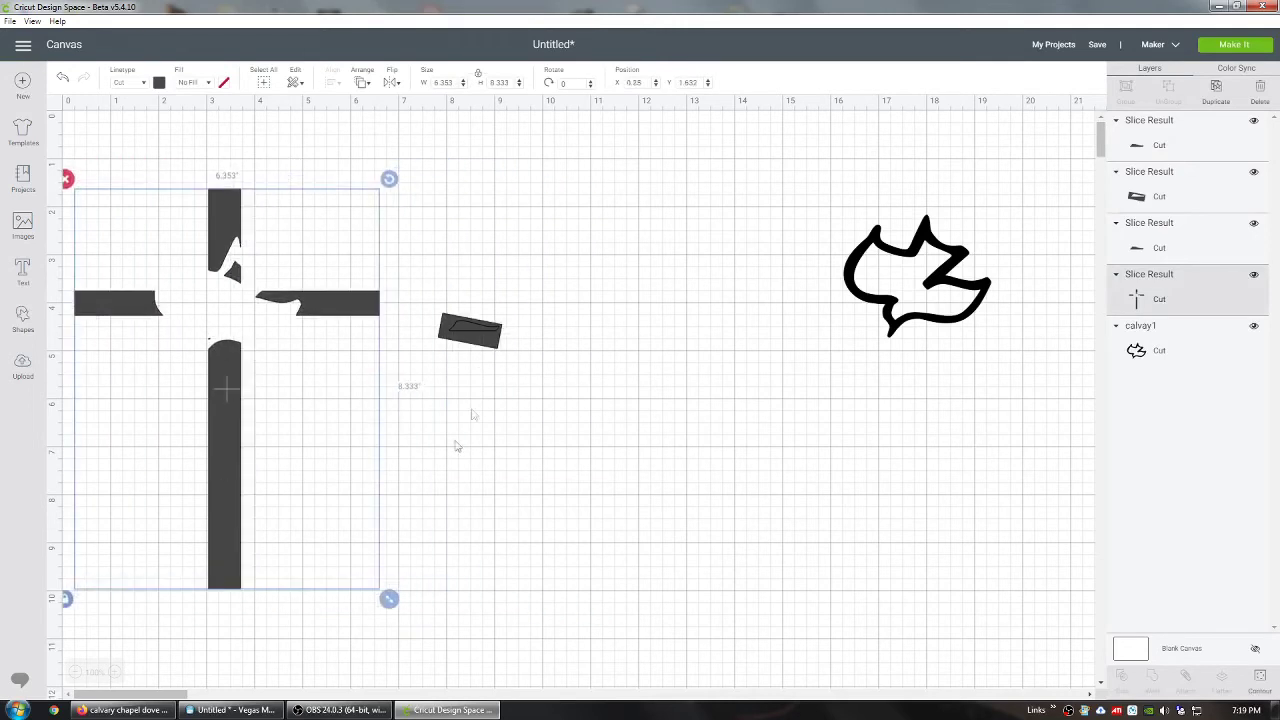
click(437, 280)
drag(437, 280, 506, 389)
click(428, 301)
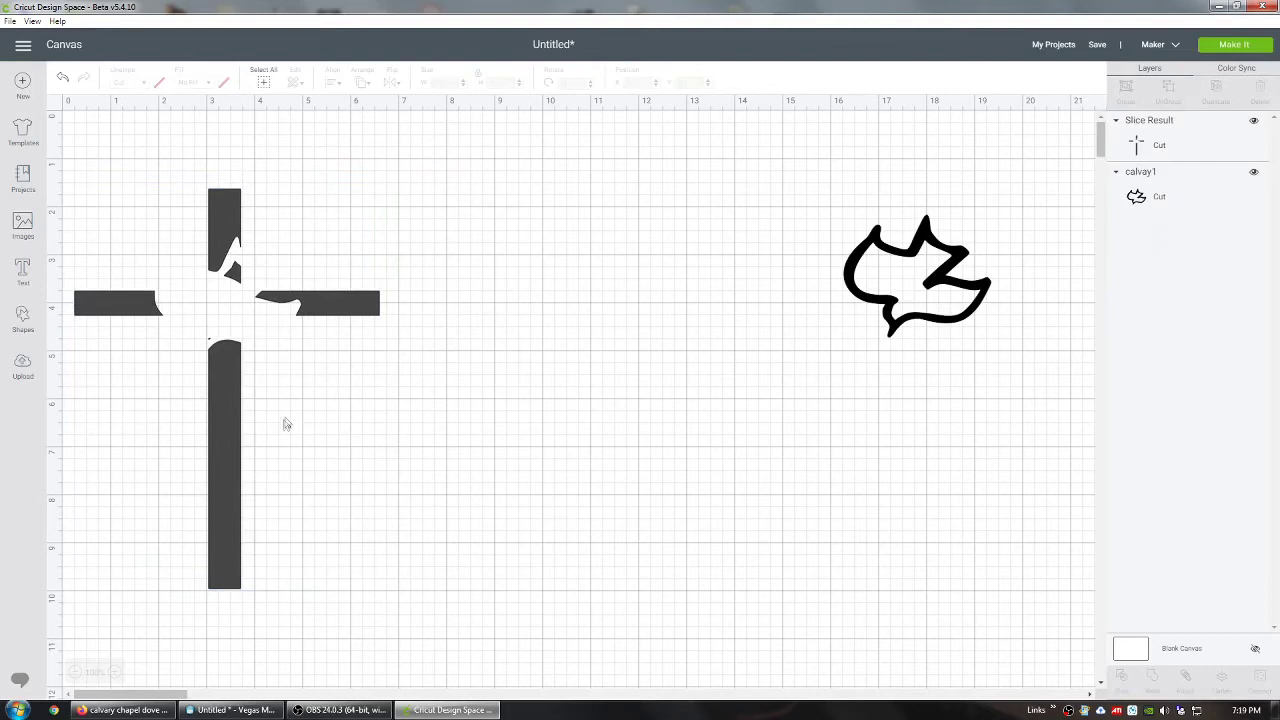
drag(232, 421, 391, 407)
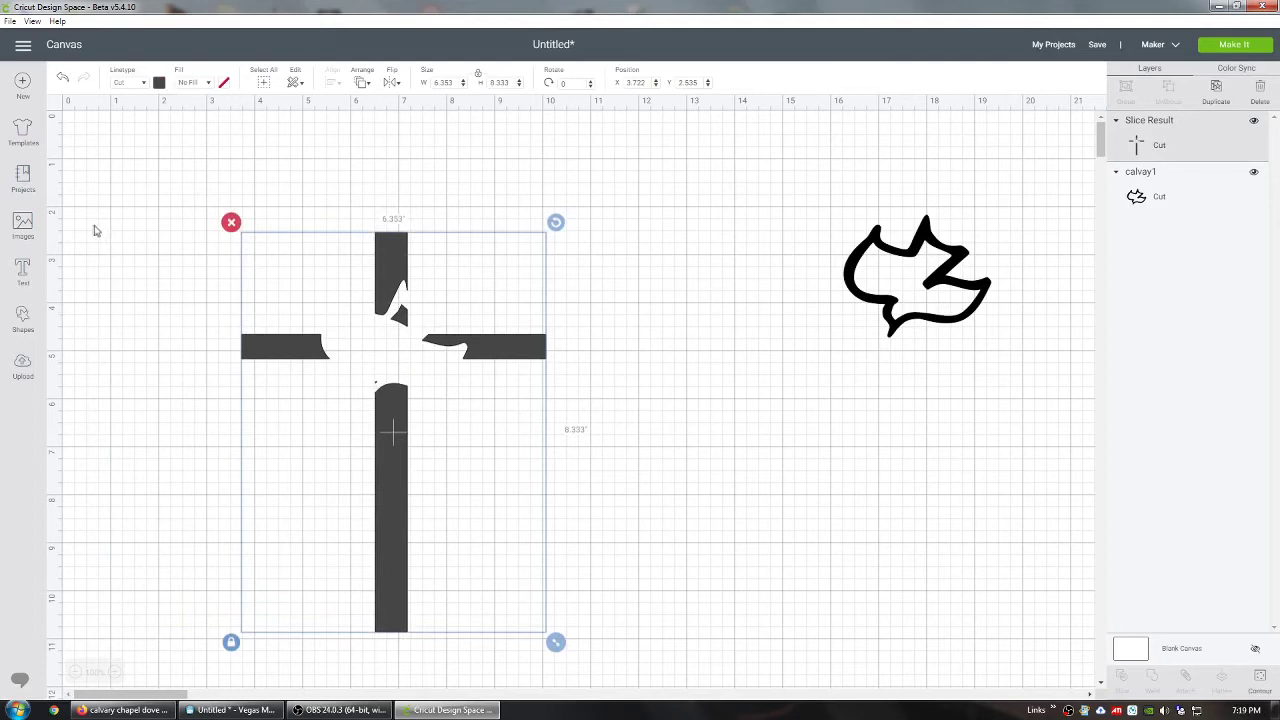
Step: Add a circle and shrink it to about 0.569 in
click(21, 316)
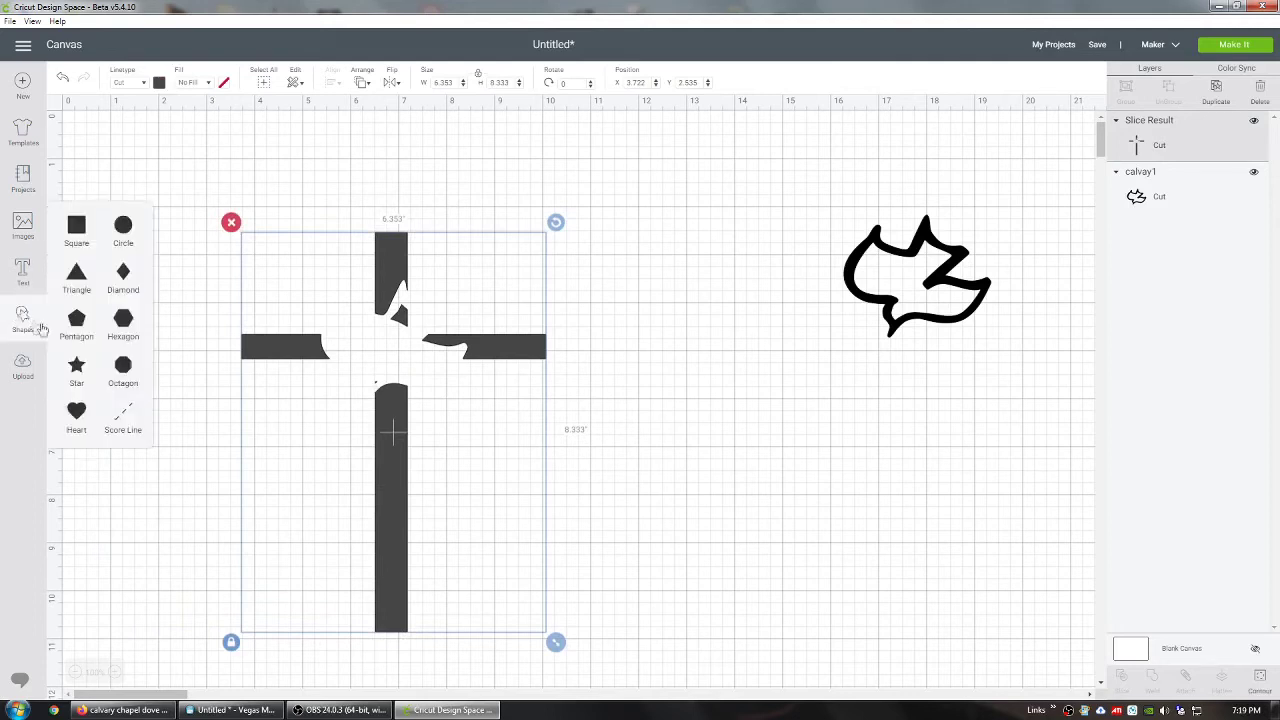
click(127, 233)
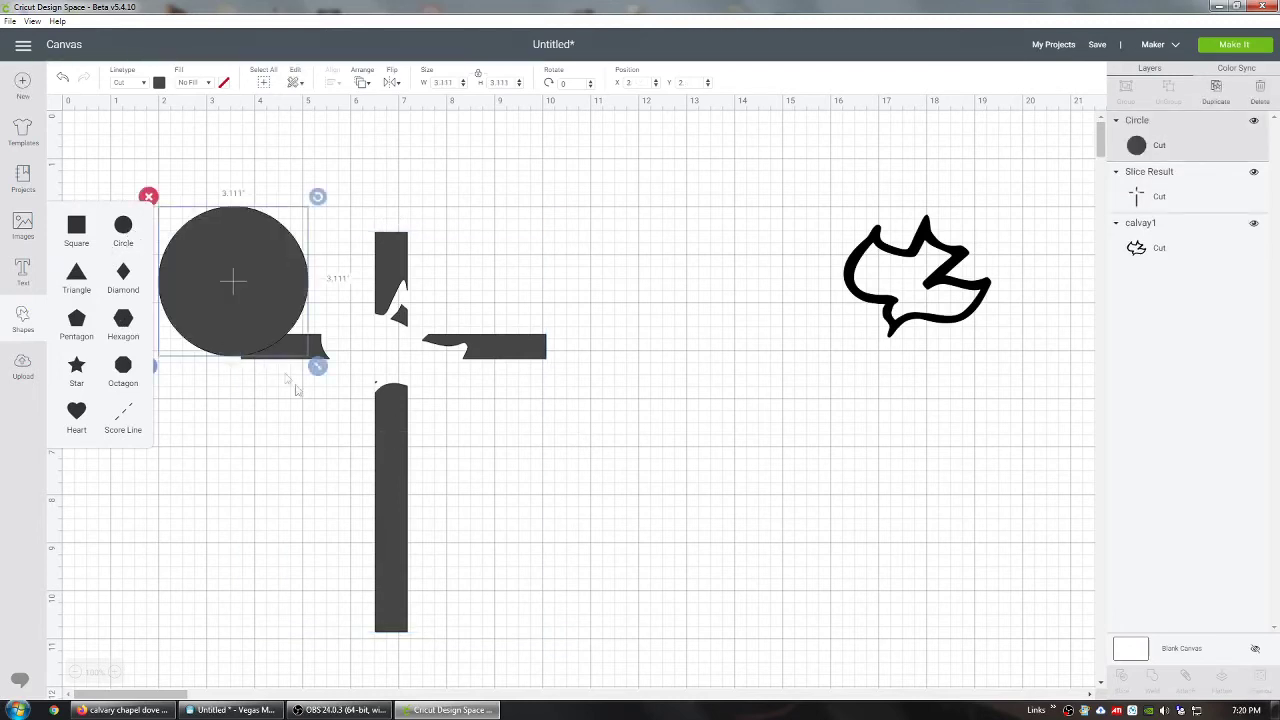
drag(318, 367, 375, 375)
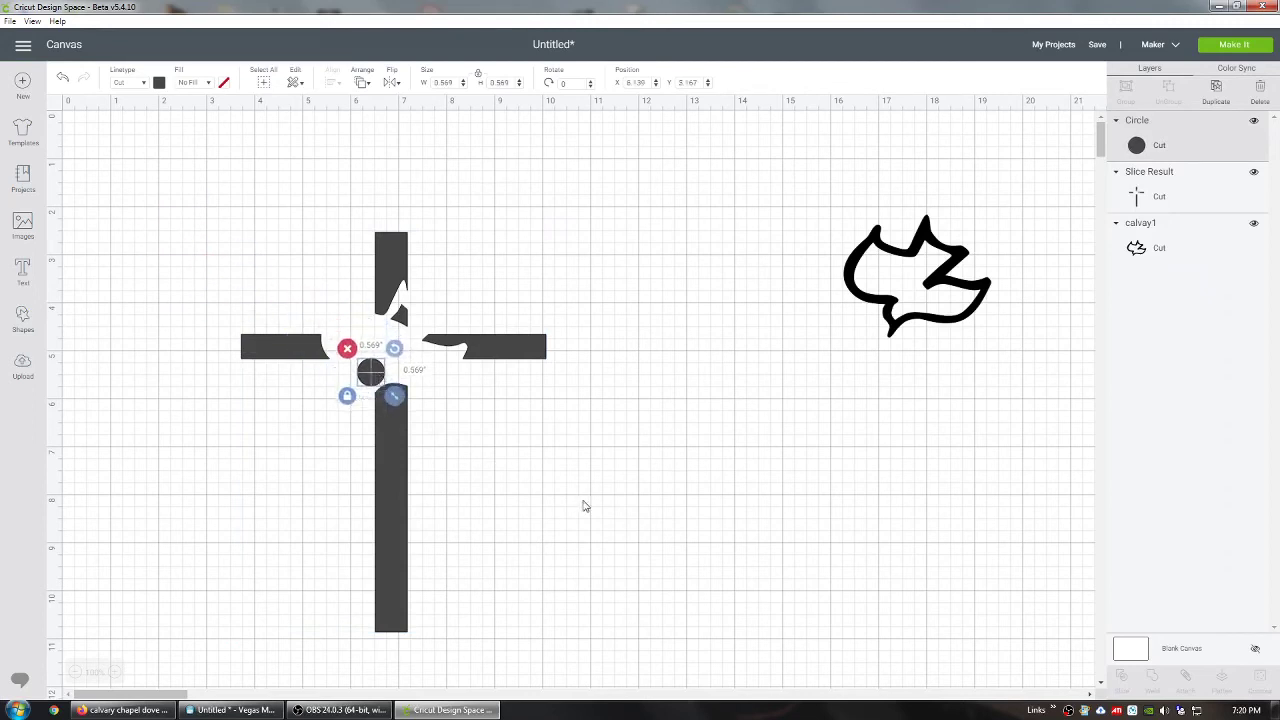
Step: Slice the circle out of the cross, moving the cross right and the circle piece left
click(612, 509)
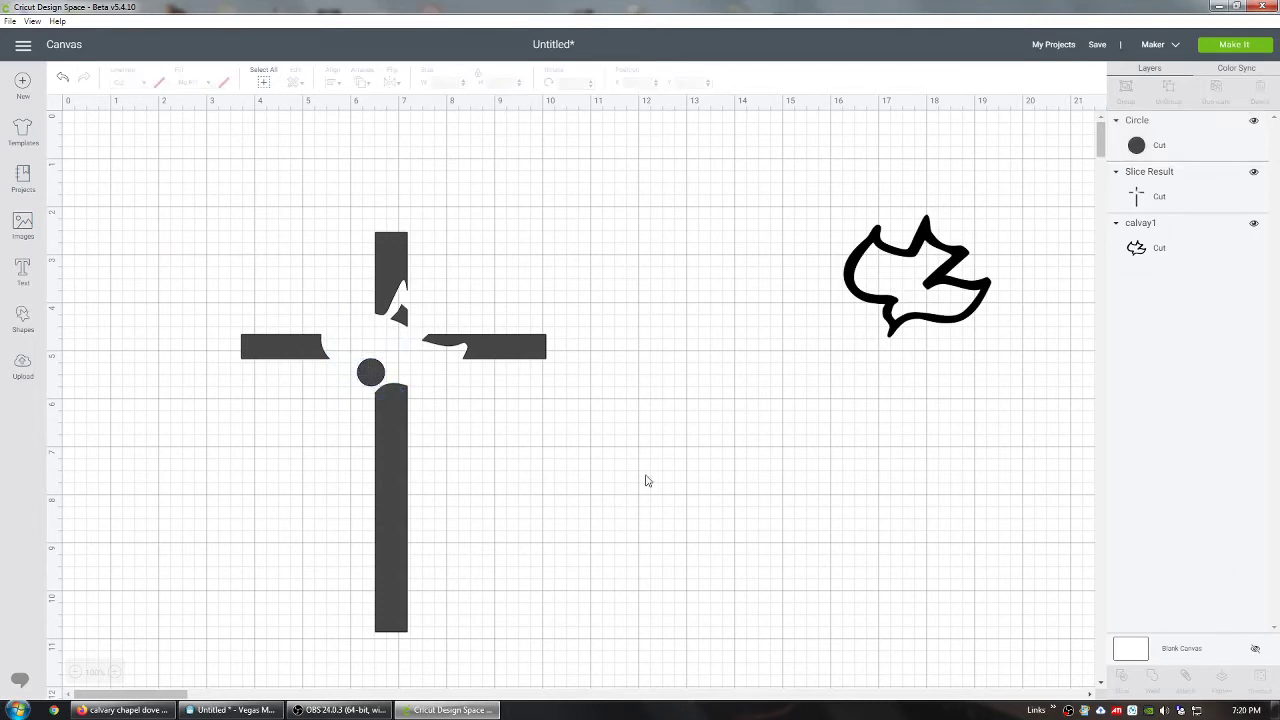
drag(645, 480, 212, 308)
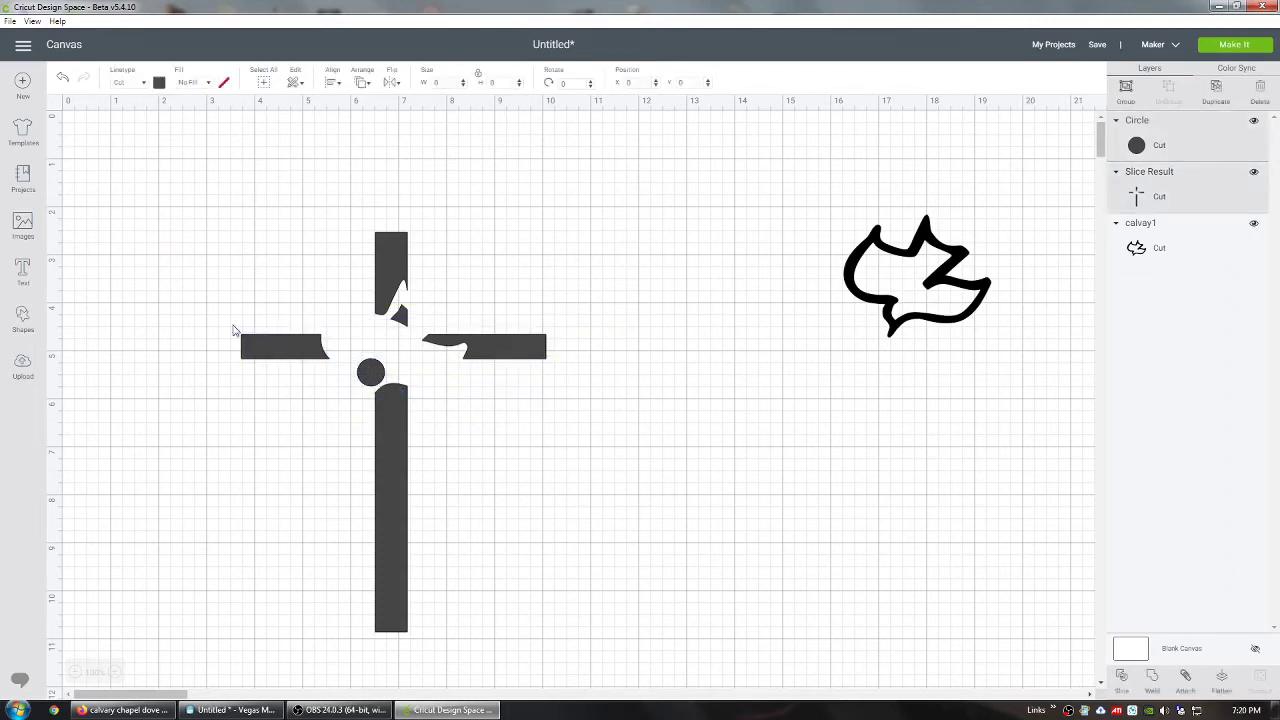
click(1121, 678)
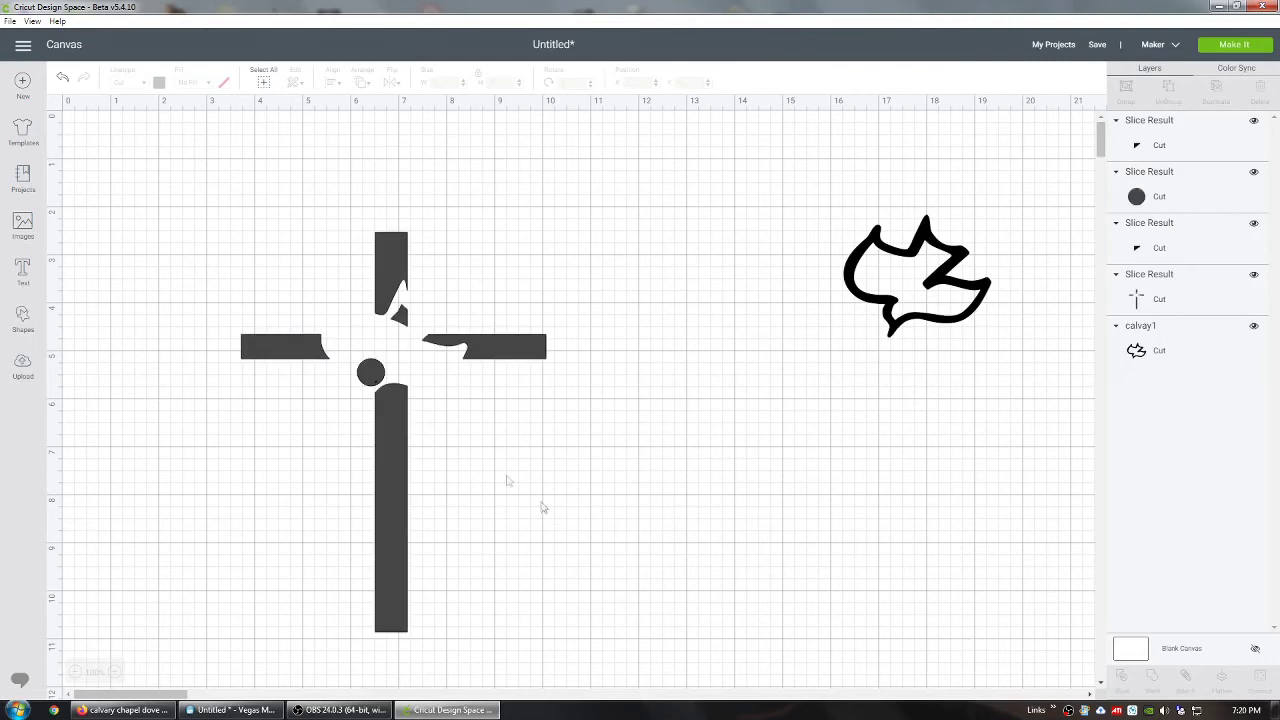
drag(390, 490, 605, 515)
drag(371, 381, 255, 399)
Step: Delete the tiny slice fragments at the cross centre and shift the cross slightly left and up
click(376, 389)
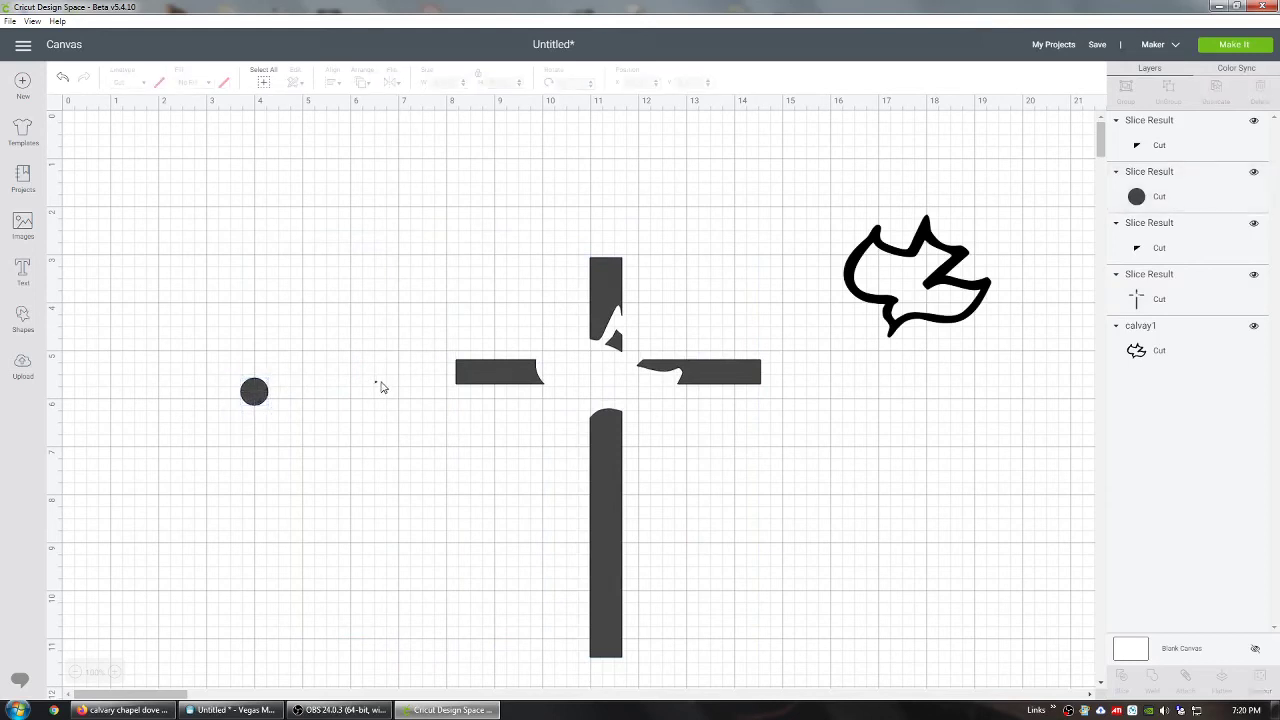
click(376, 388)
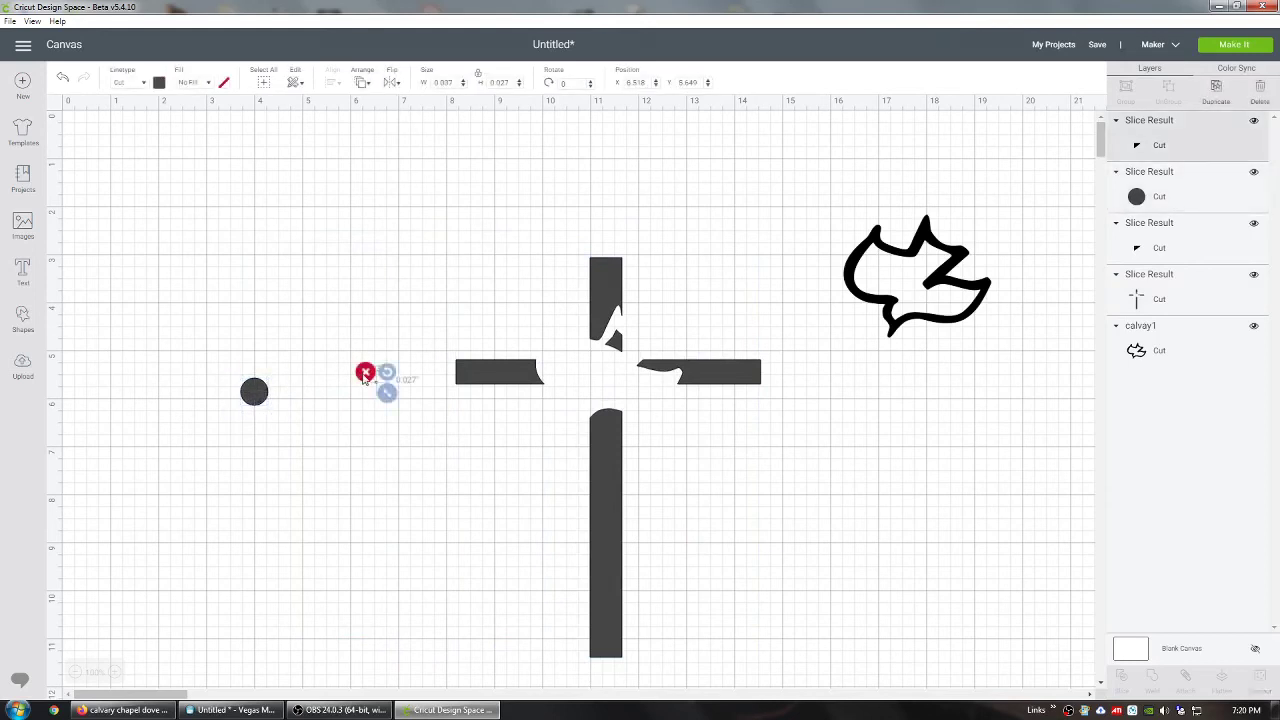
click(364, 377)
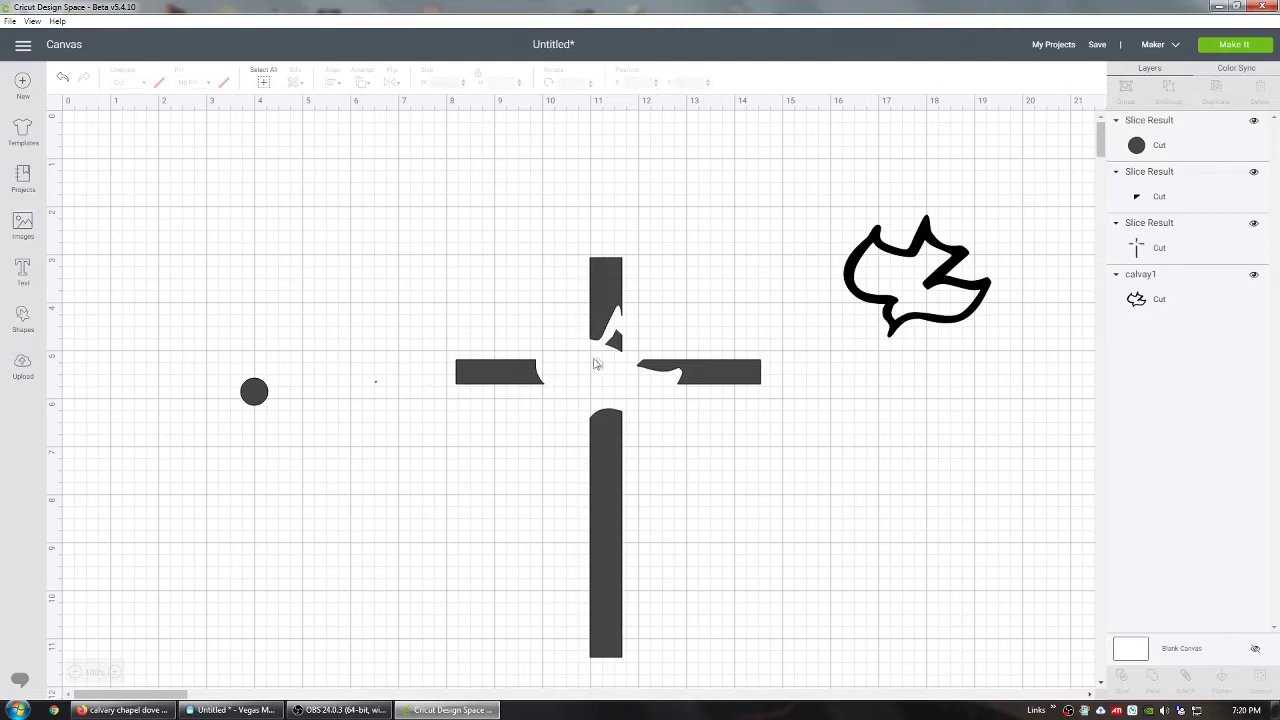
click(611, 474)
drag(610, 474, 566, 458)
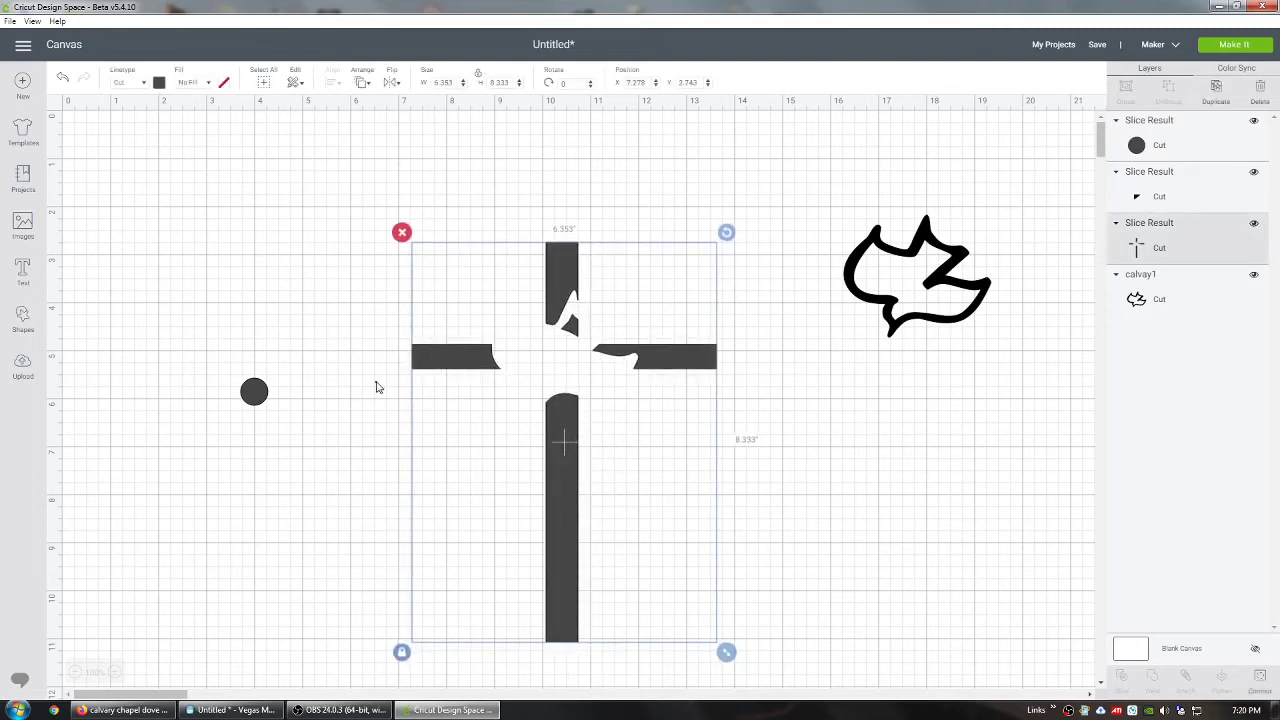
click(376, 387)
click(365, 371)
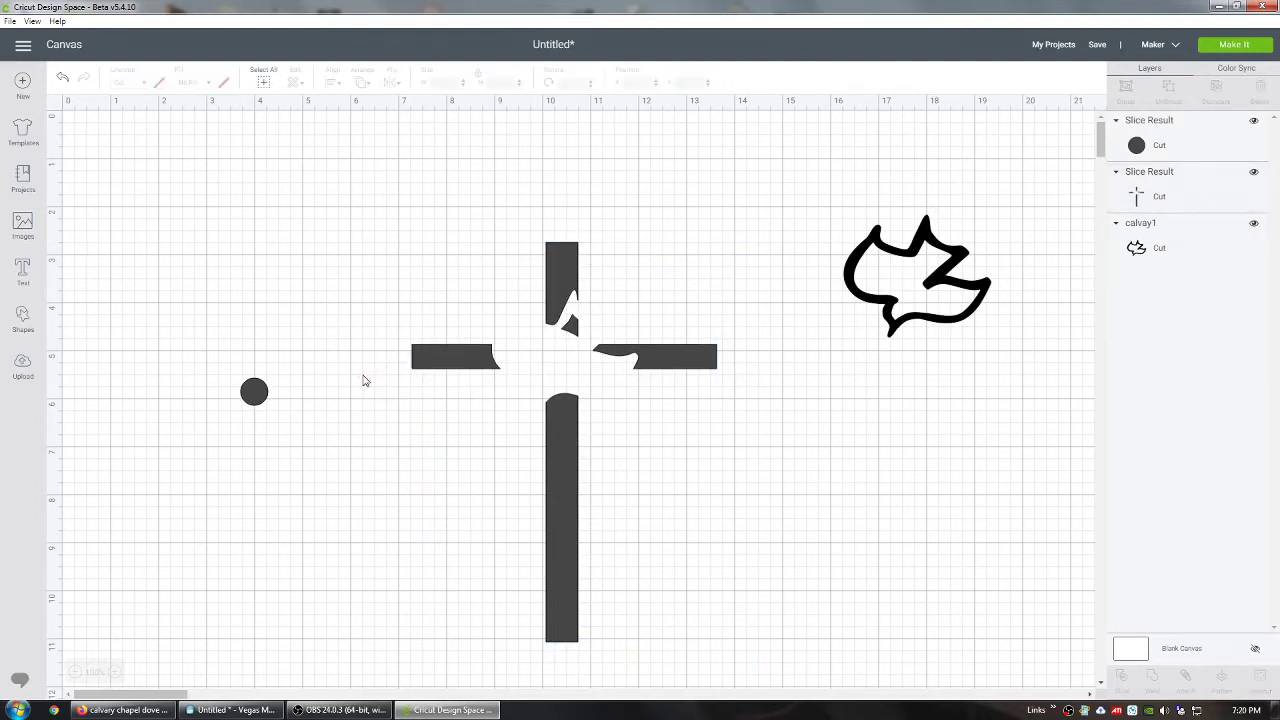
Step: Move the circle back onto the cross centre, slice again, and delete the leftover circle pieces
drag(256, 391, 577, 338)
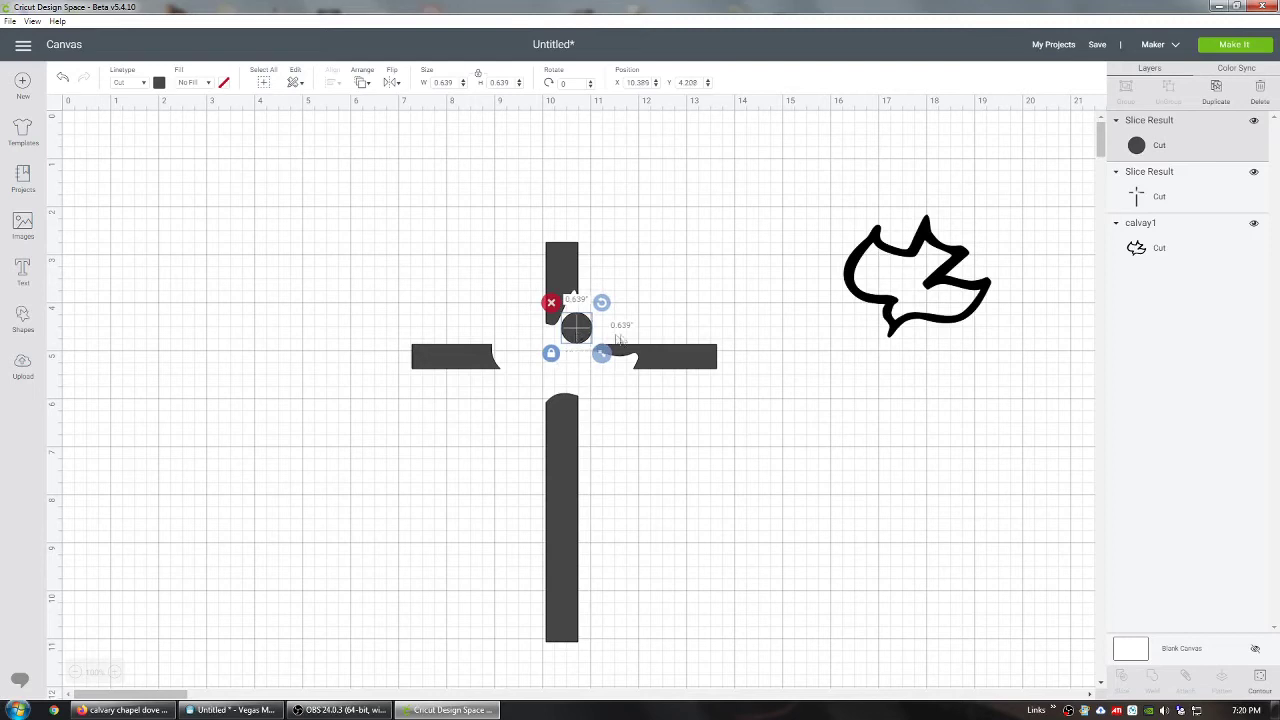
click(446, 254)
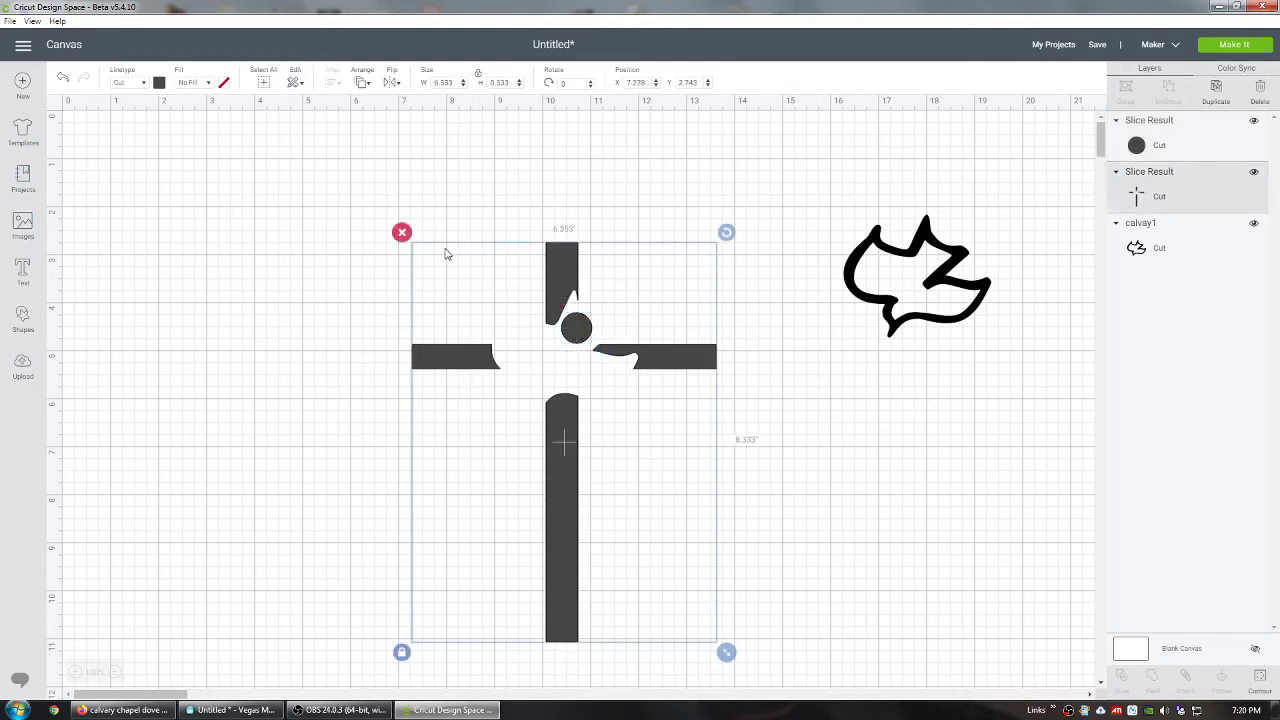
click(375, 255)
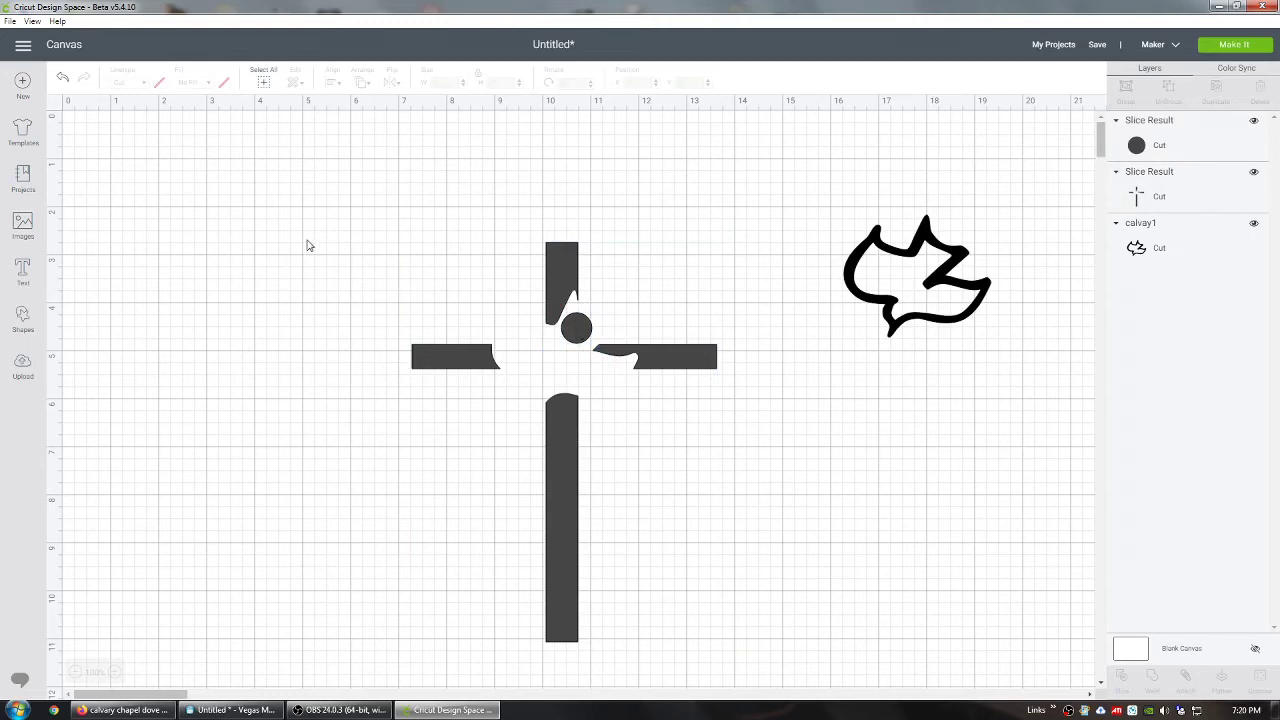
drag(307, 245, 650, 420)
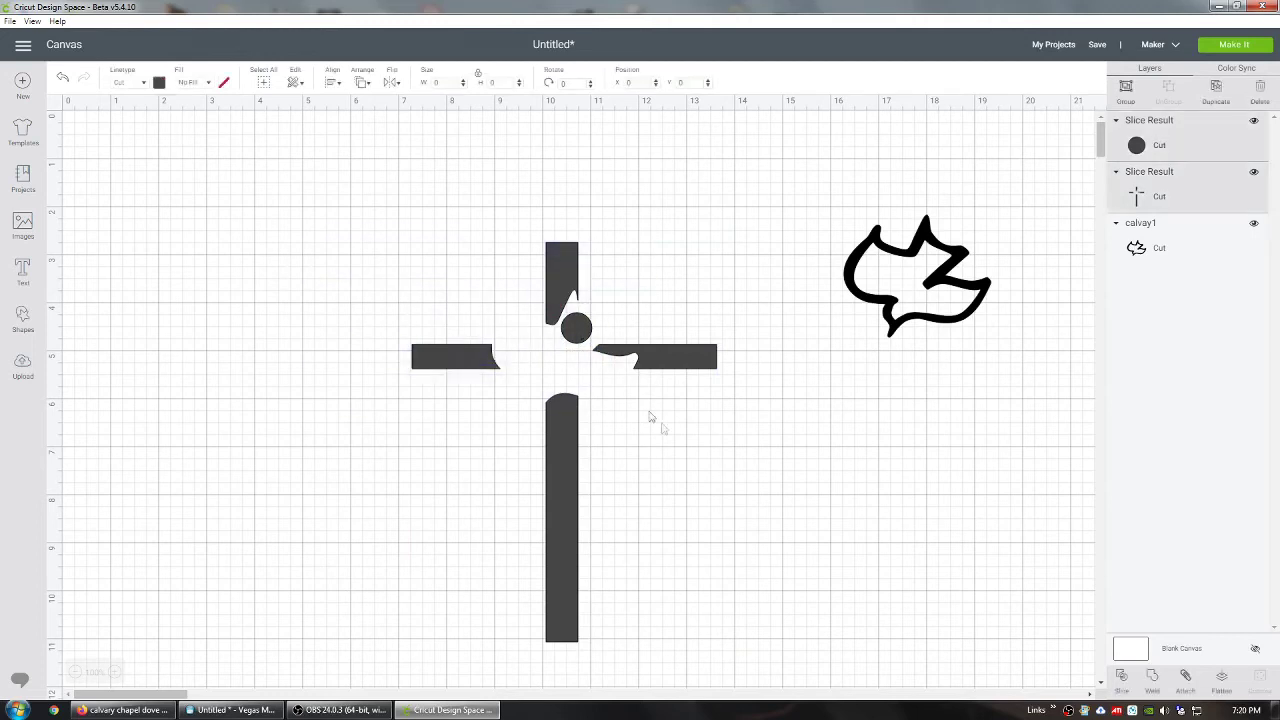
click(1122, 688)
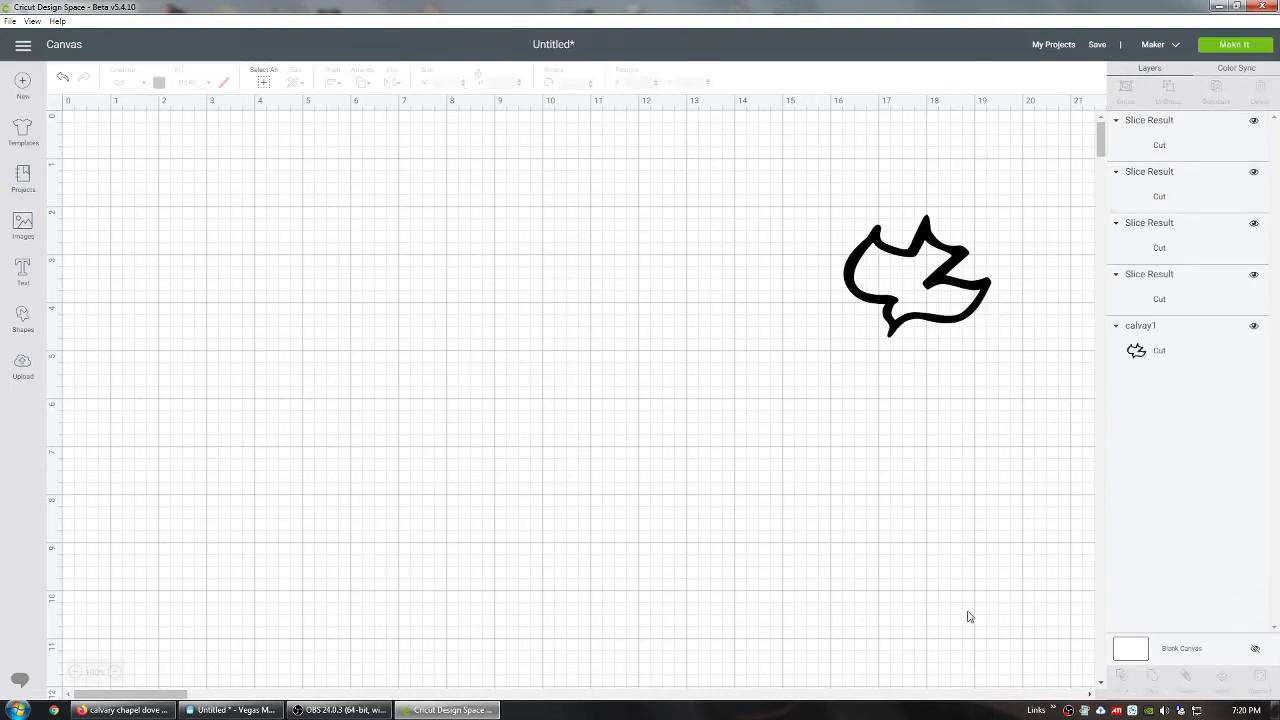
drag(580, 482, 318, 475)
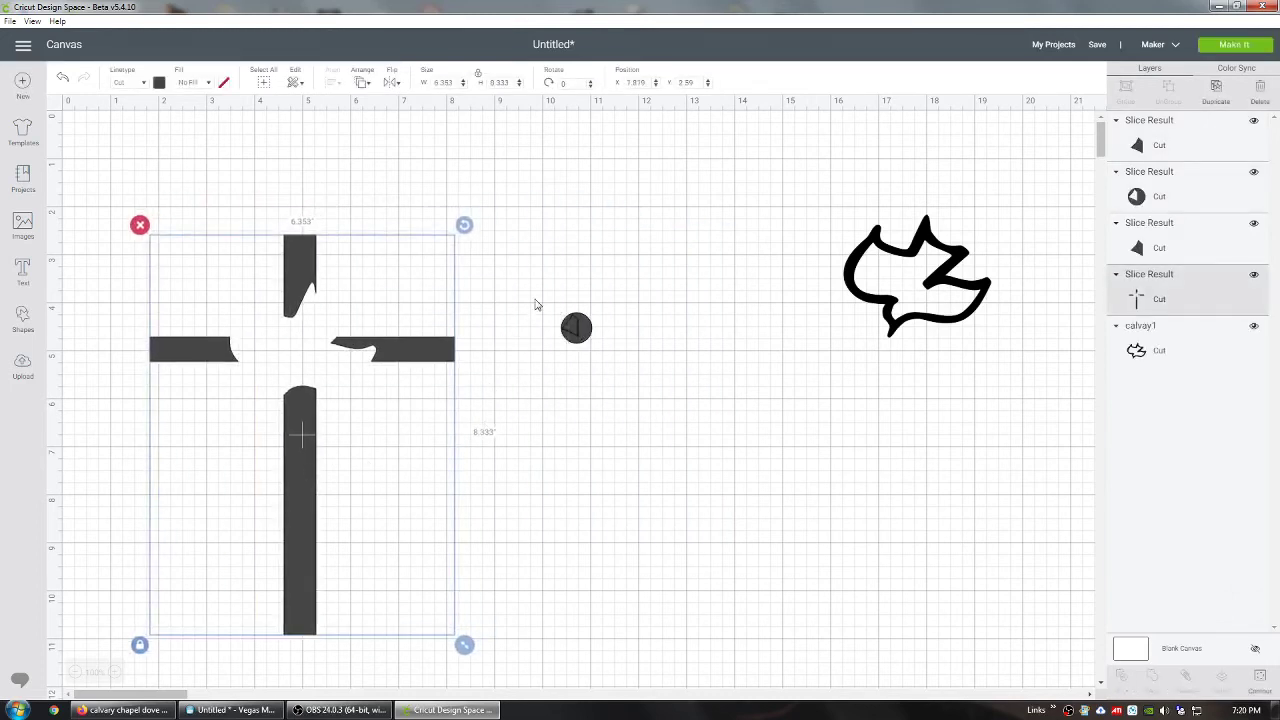
drag(536, 301, 600, 366)
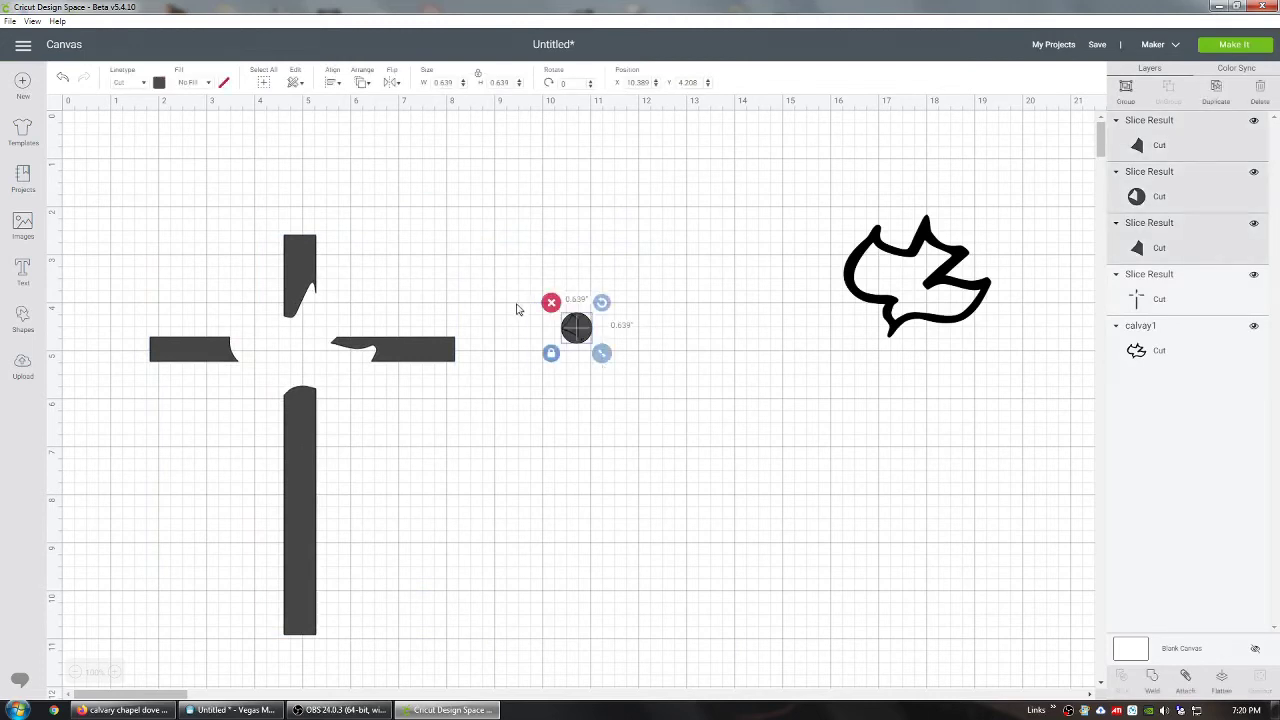
click(547, 300)
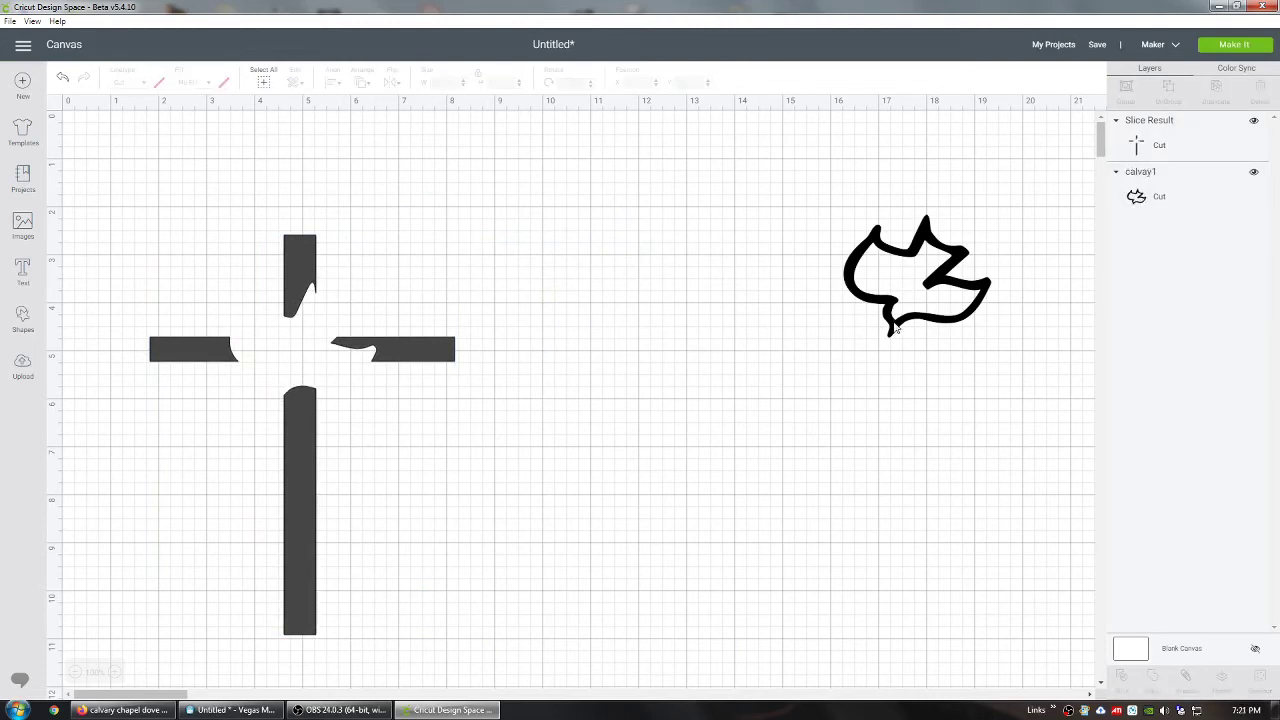
Step: Place the dove outline onto the centre of the cross and zoom in
drag(896, 328, 281, 398)
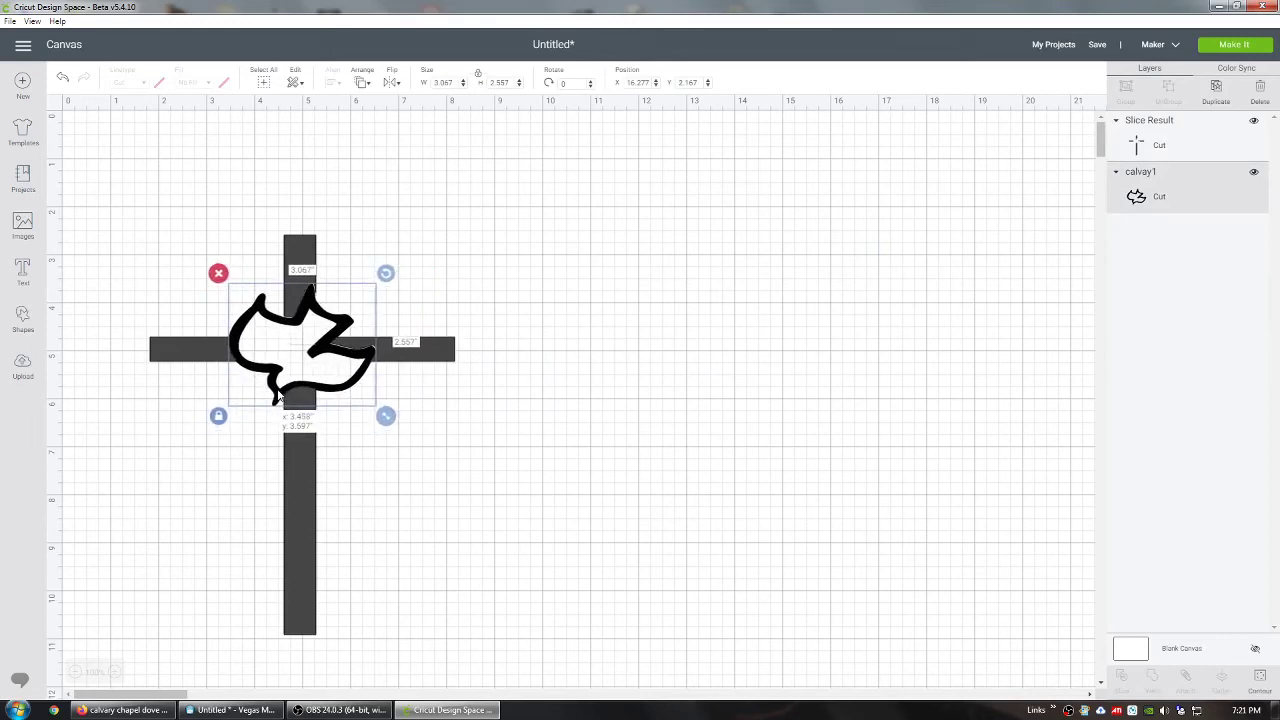
drag(281, 398, 280, 397)
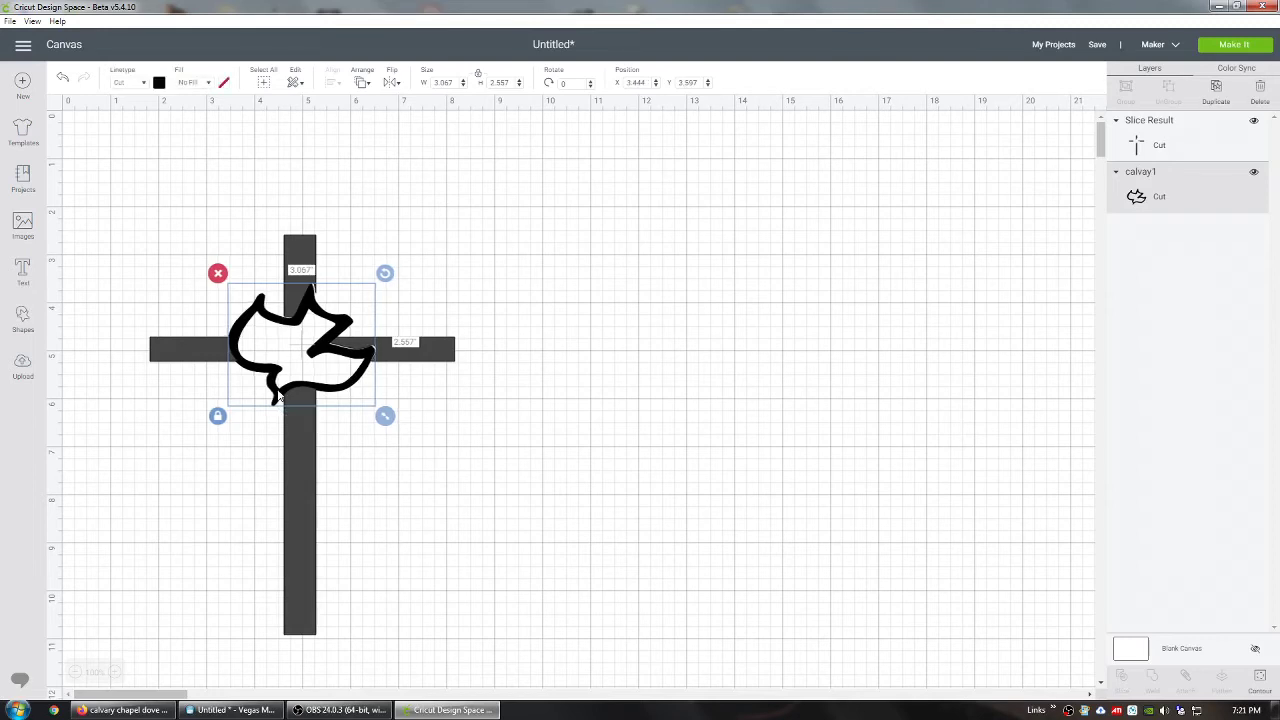
click(115, 671)
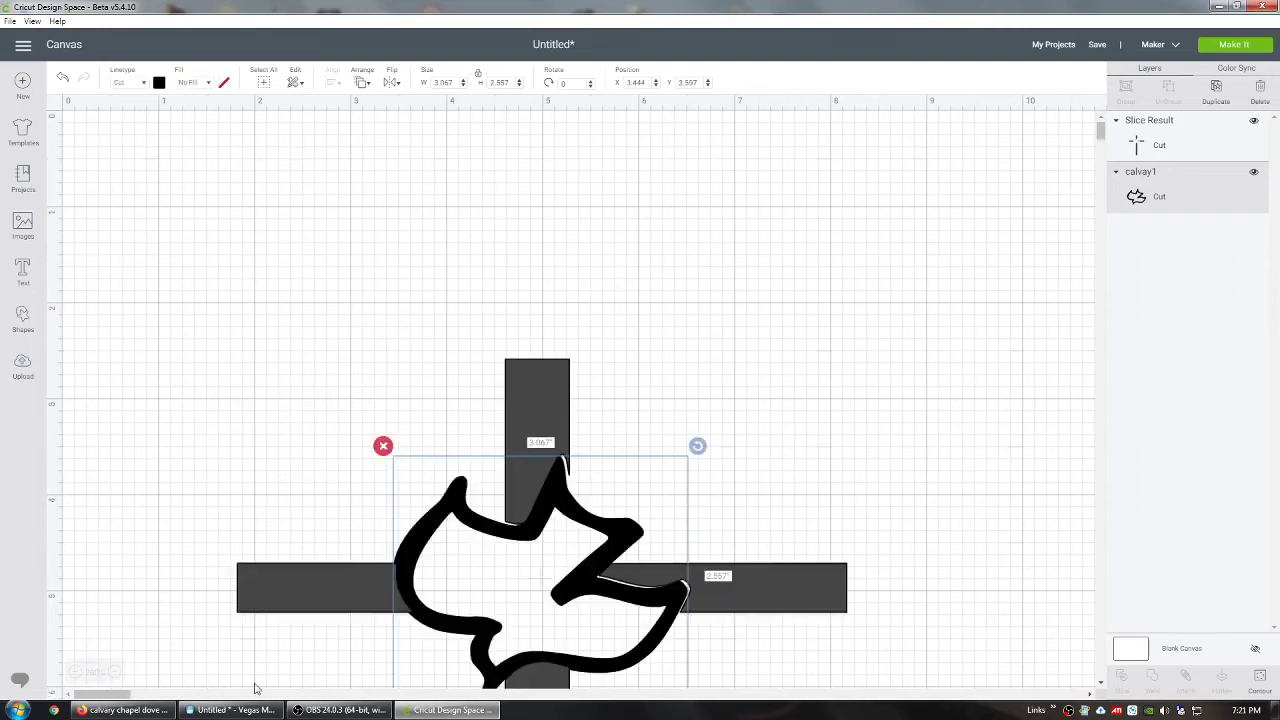
Step: Nudge the cross to X 1.778, Y 2.618 so it lines up beneath the dove
click(591, 672)
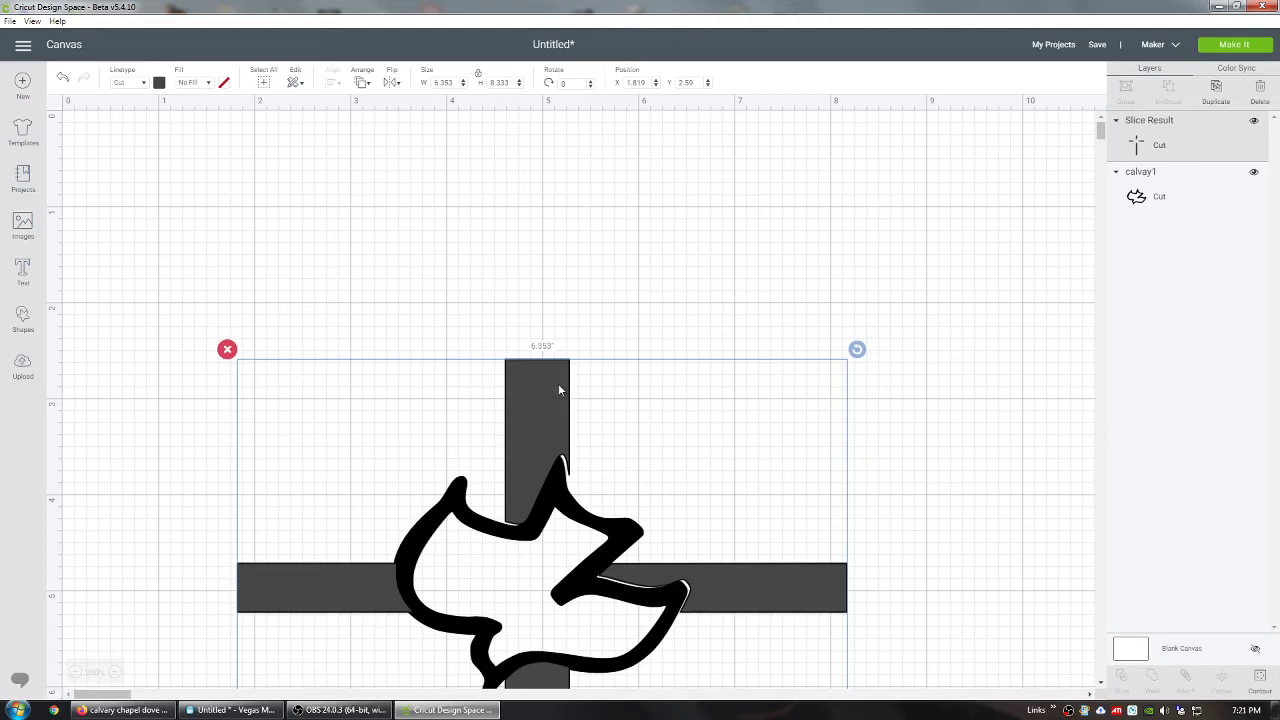
drag(558, 386, 554, 390)
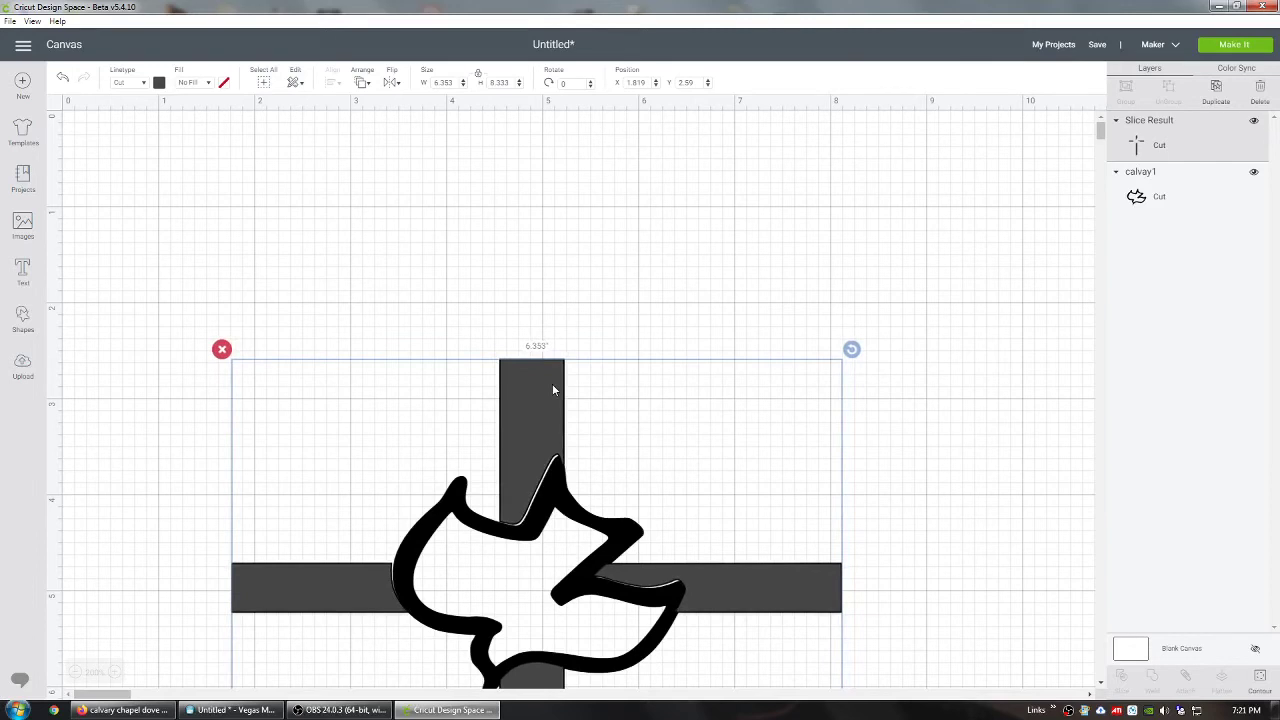
drag(553, 389, 554, 392)
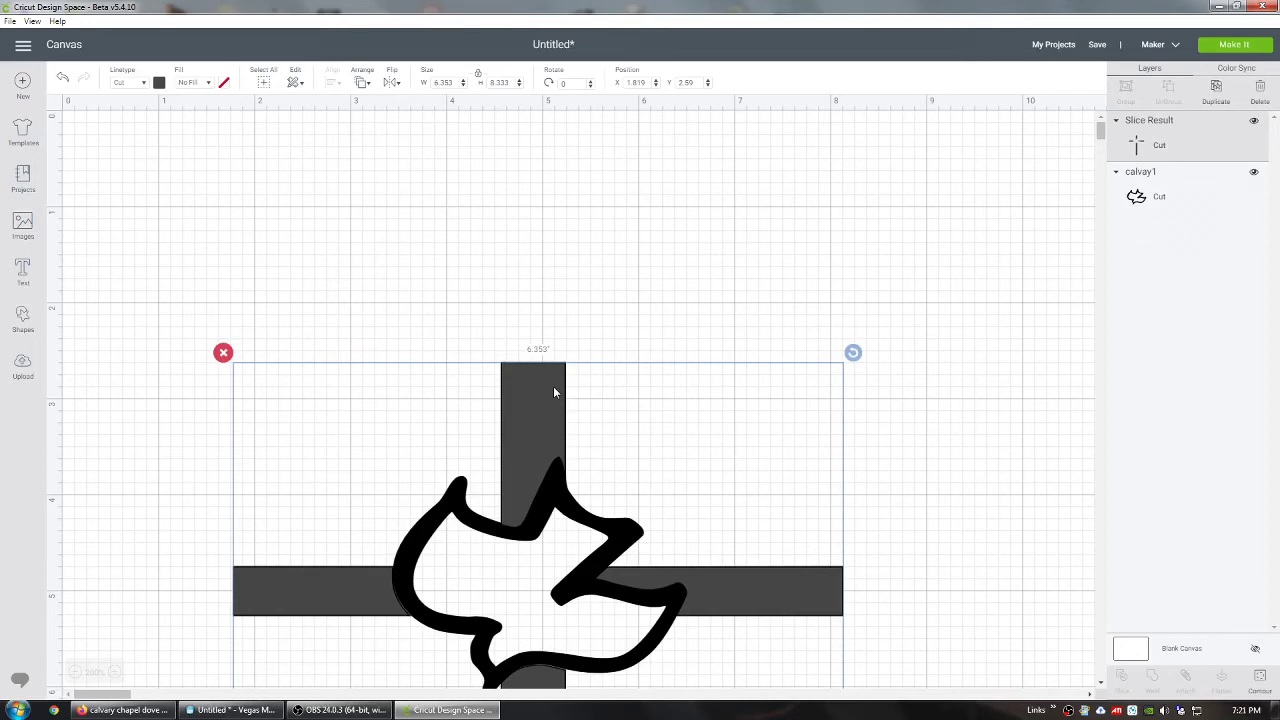
drag(554, 392, 553, 393)
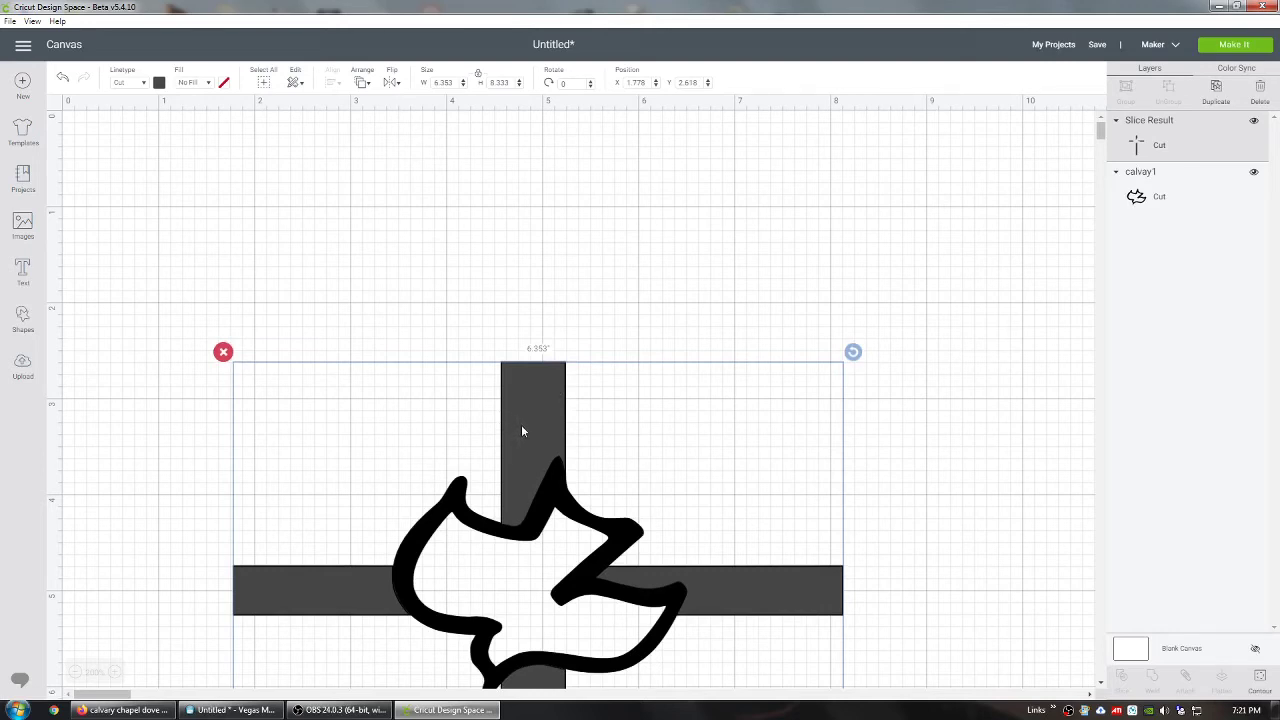
Step: Weld the cross and dove into one Weld Result and move it to X 4.111, Y 1.884
click(968, 543)
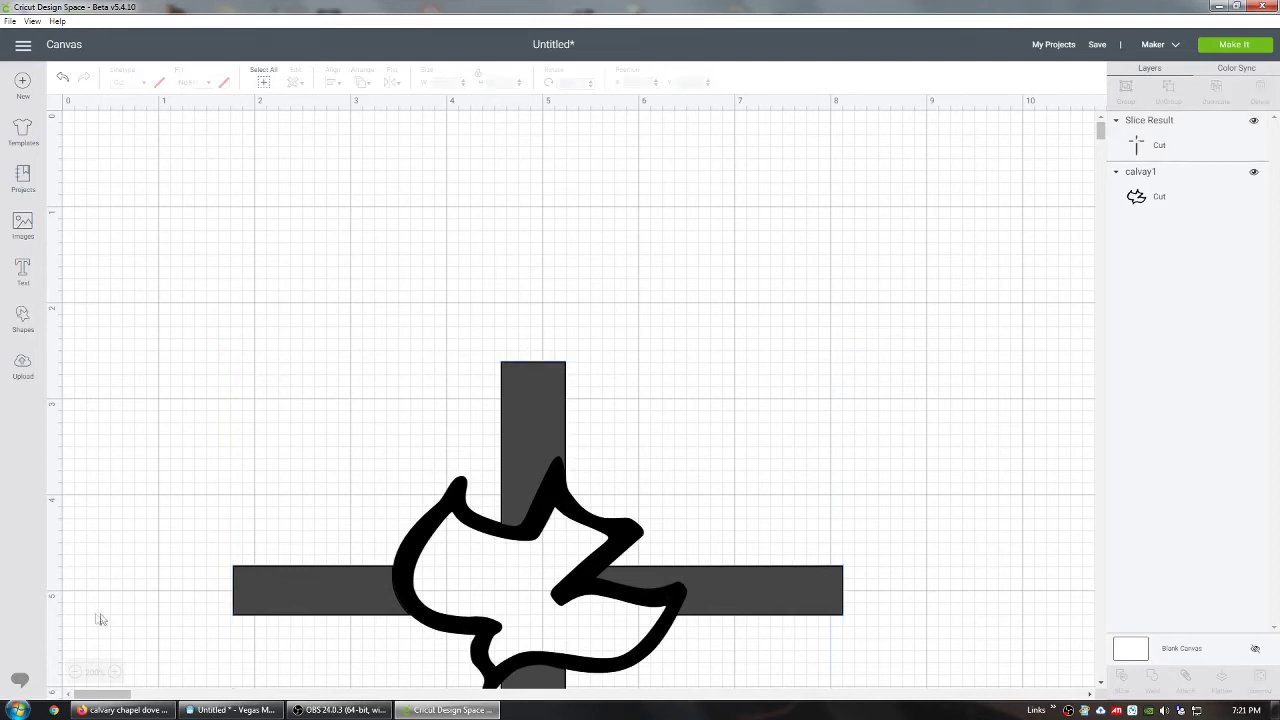
click(78, 673)
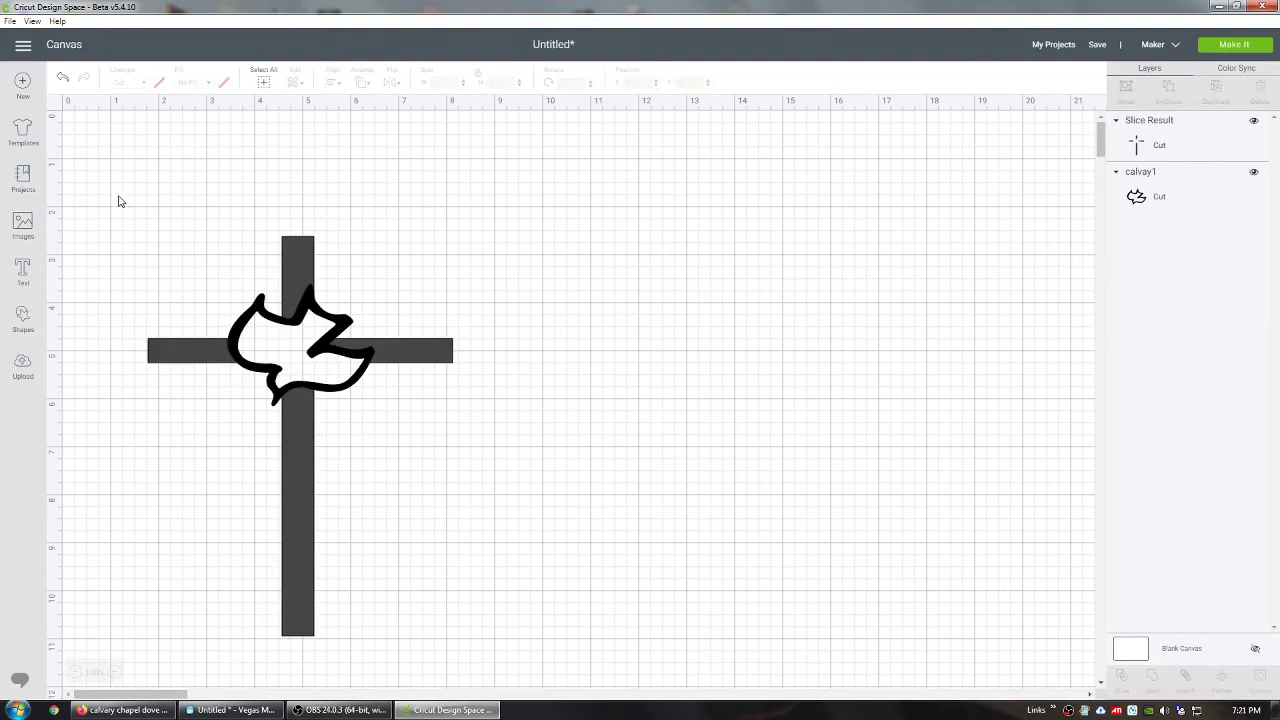
drag(118, 204, 457, 471)
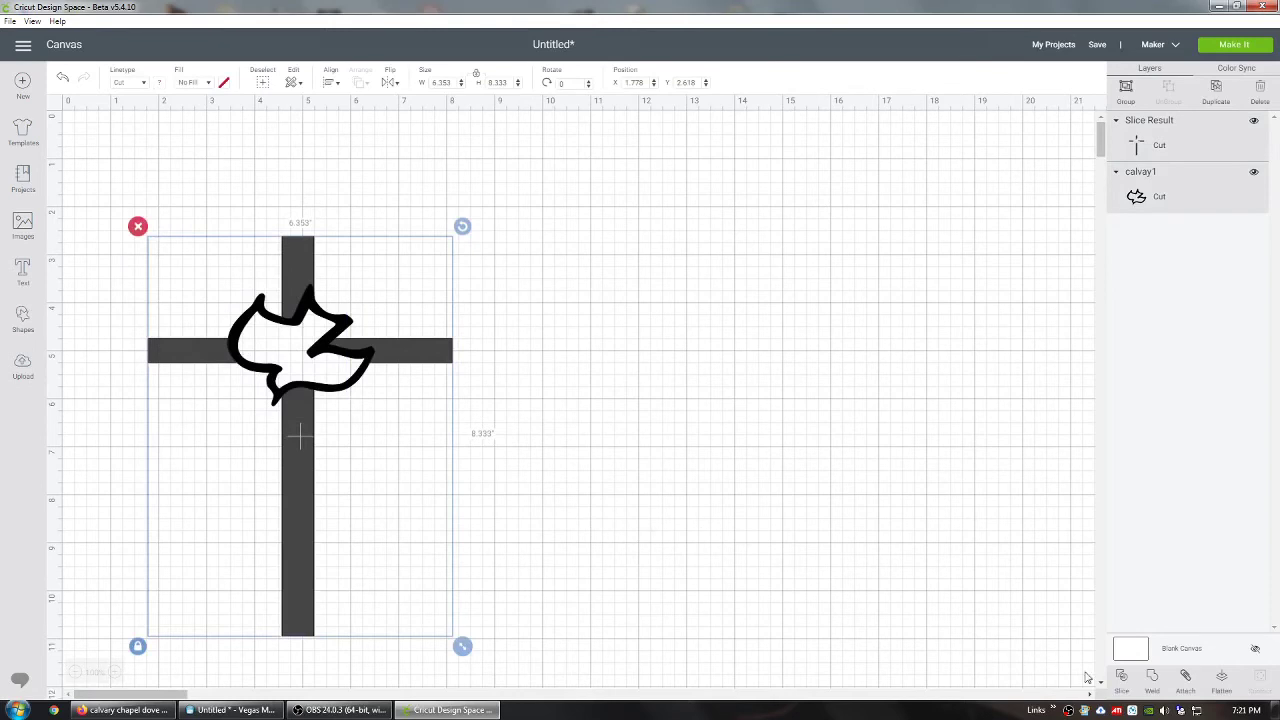
click(1152, 677)
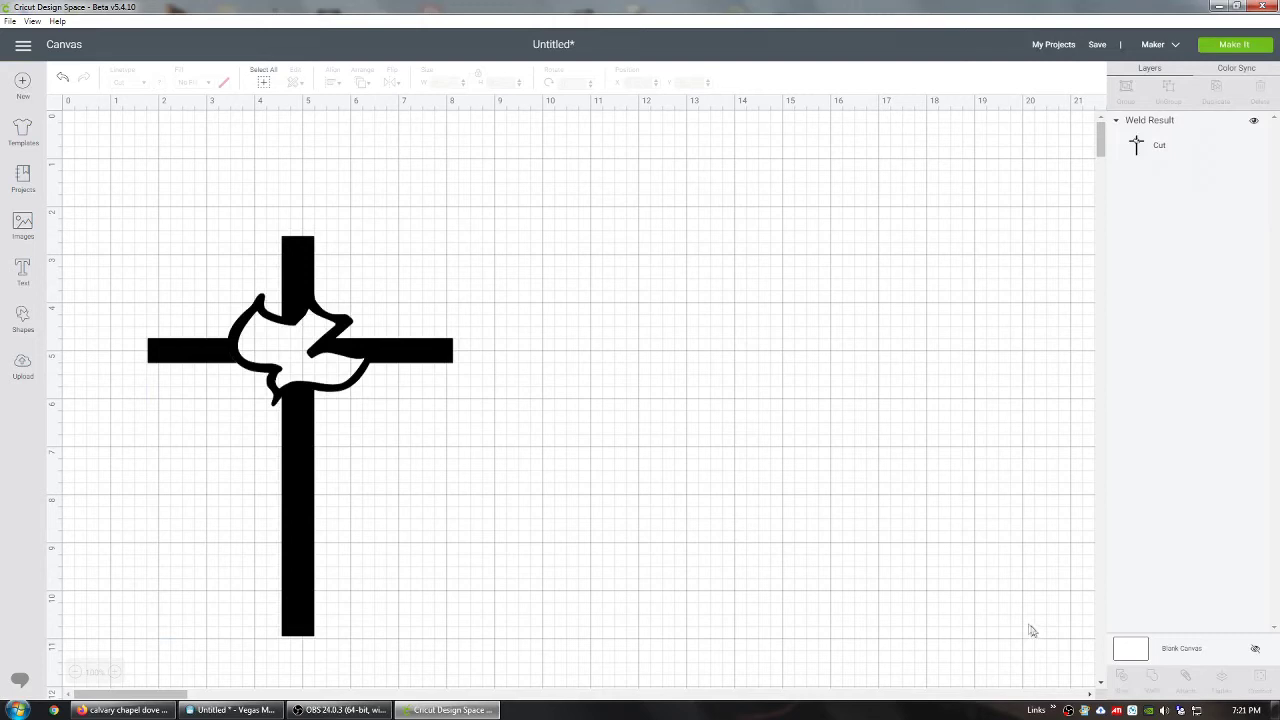
drag(307, 485, 420, 449)
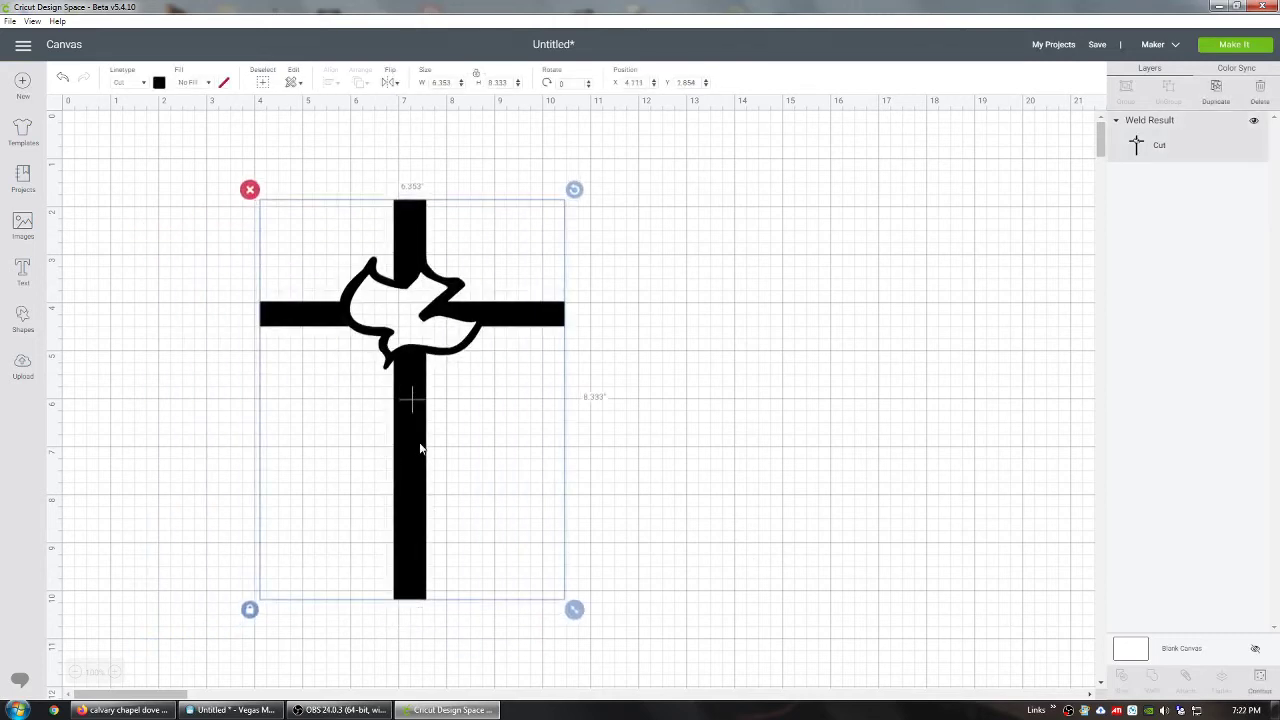